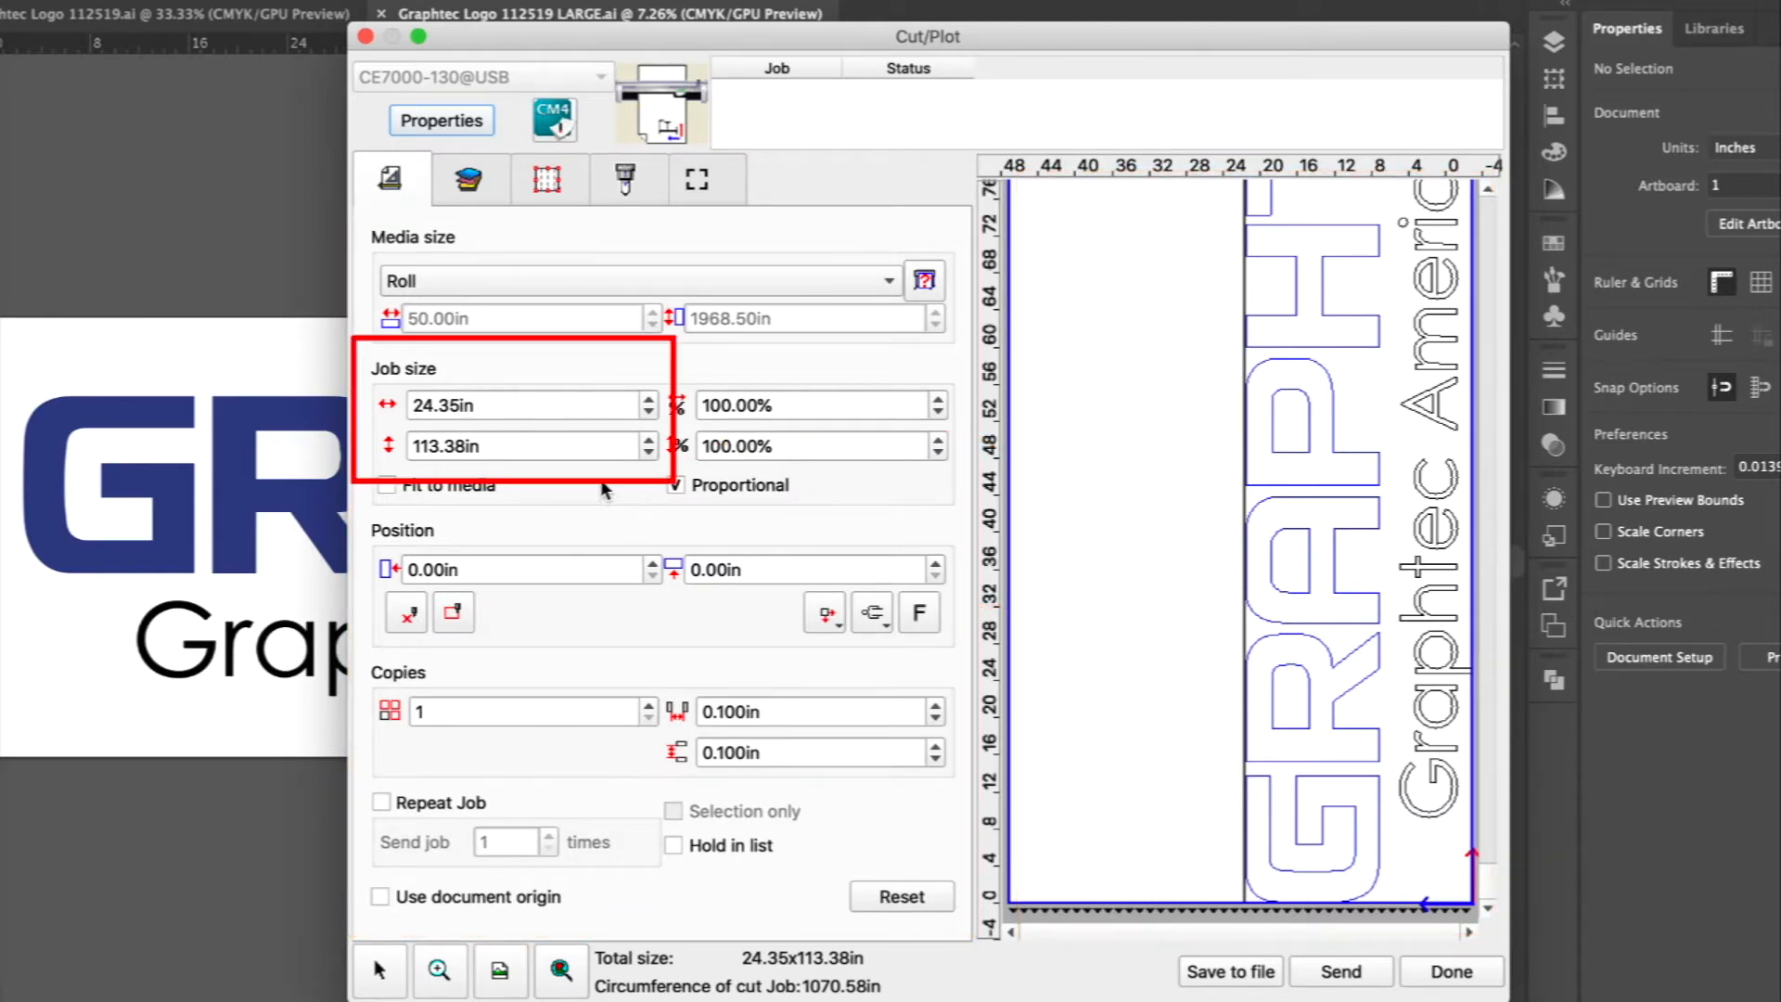
# Step: Enlarge the job proportionally to a width of 31.35 in
pyautogui.click(652, 405)
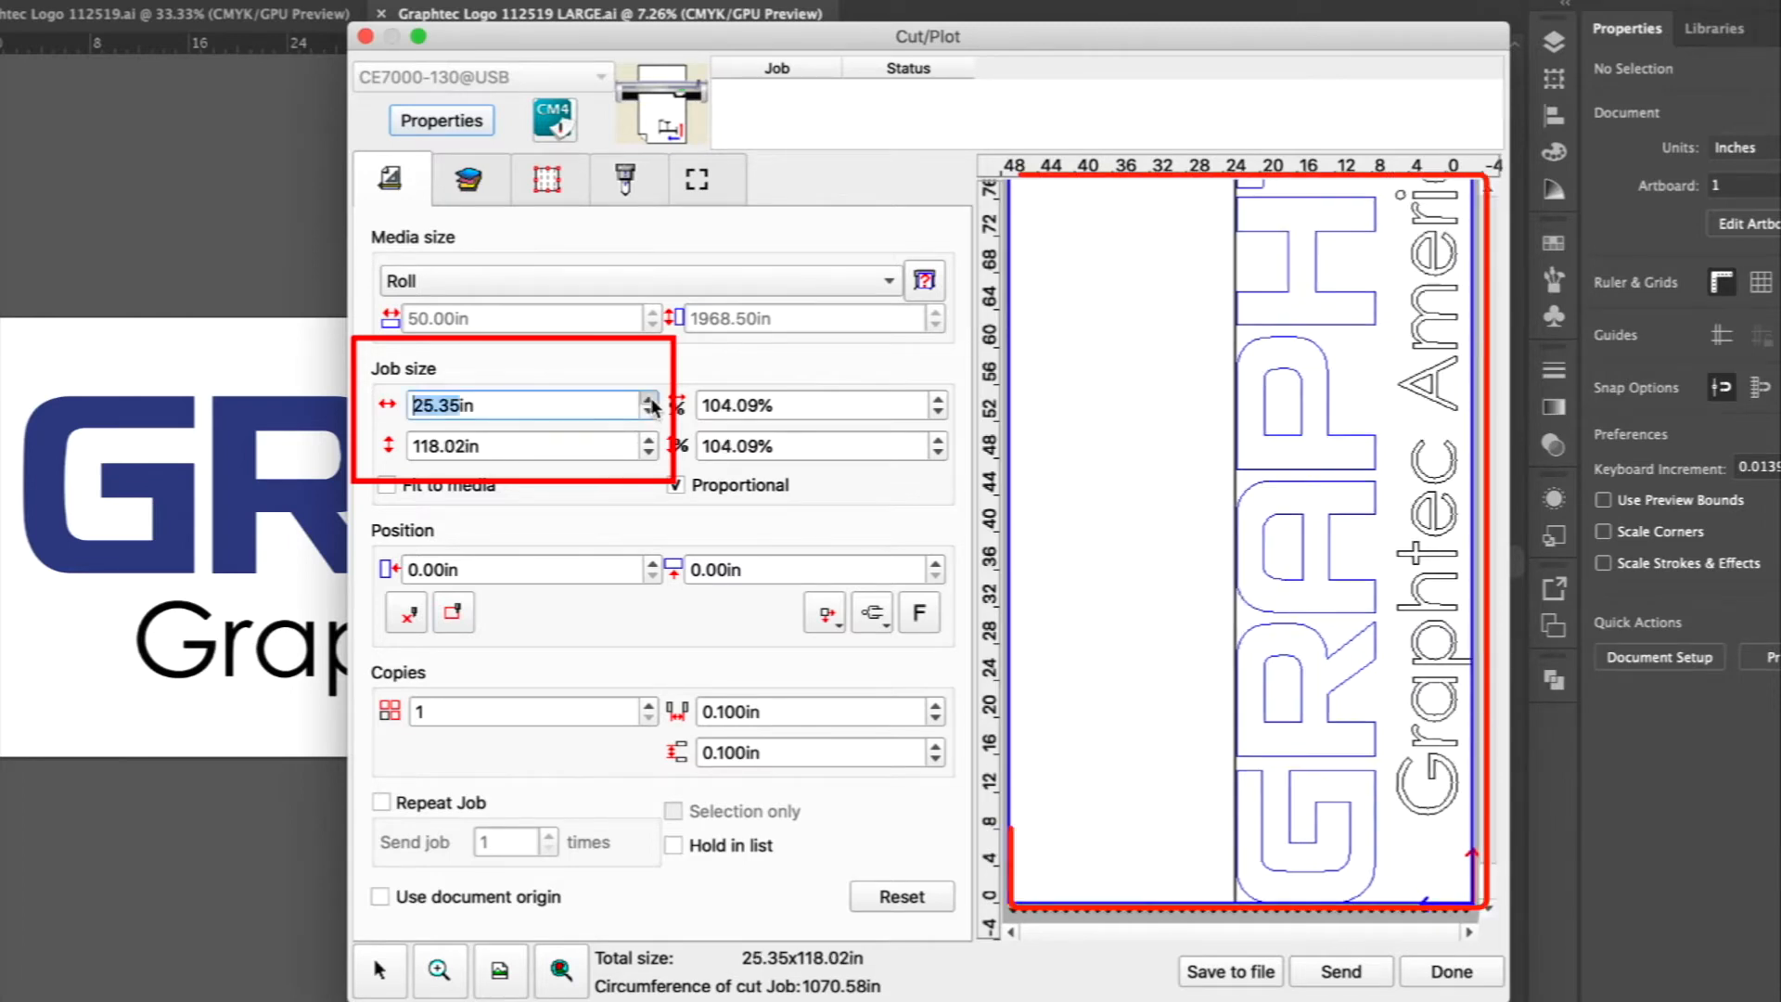
pyautogui.click(652, 405)
pyautogui.click(652, 406)
pyautogui.click(652, 405)
pyautogui.click(652, 406)
pyautogui.click(652, 406)
pyautogui.click(652, 400)
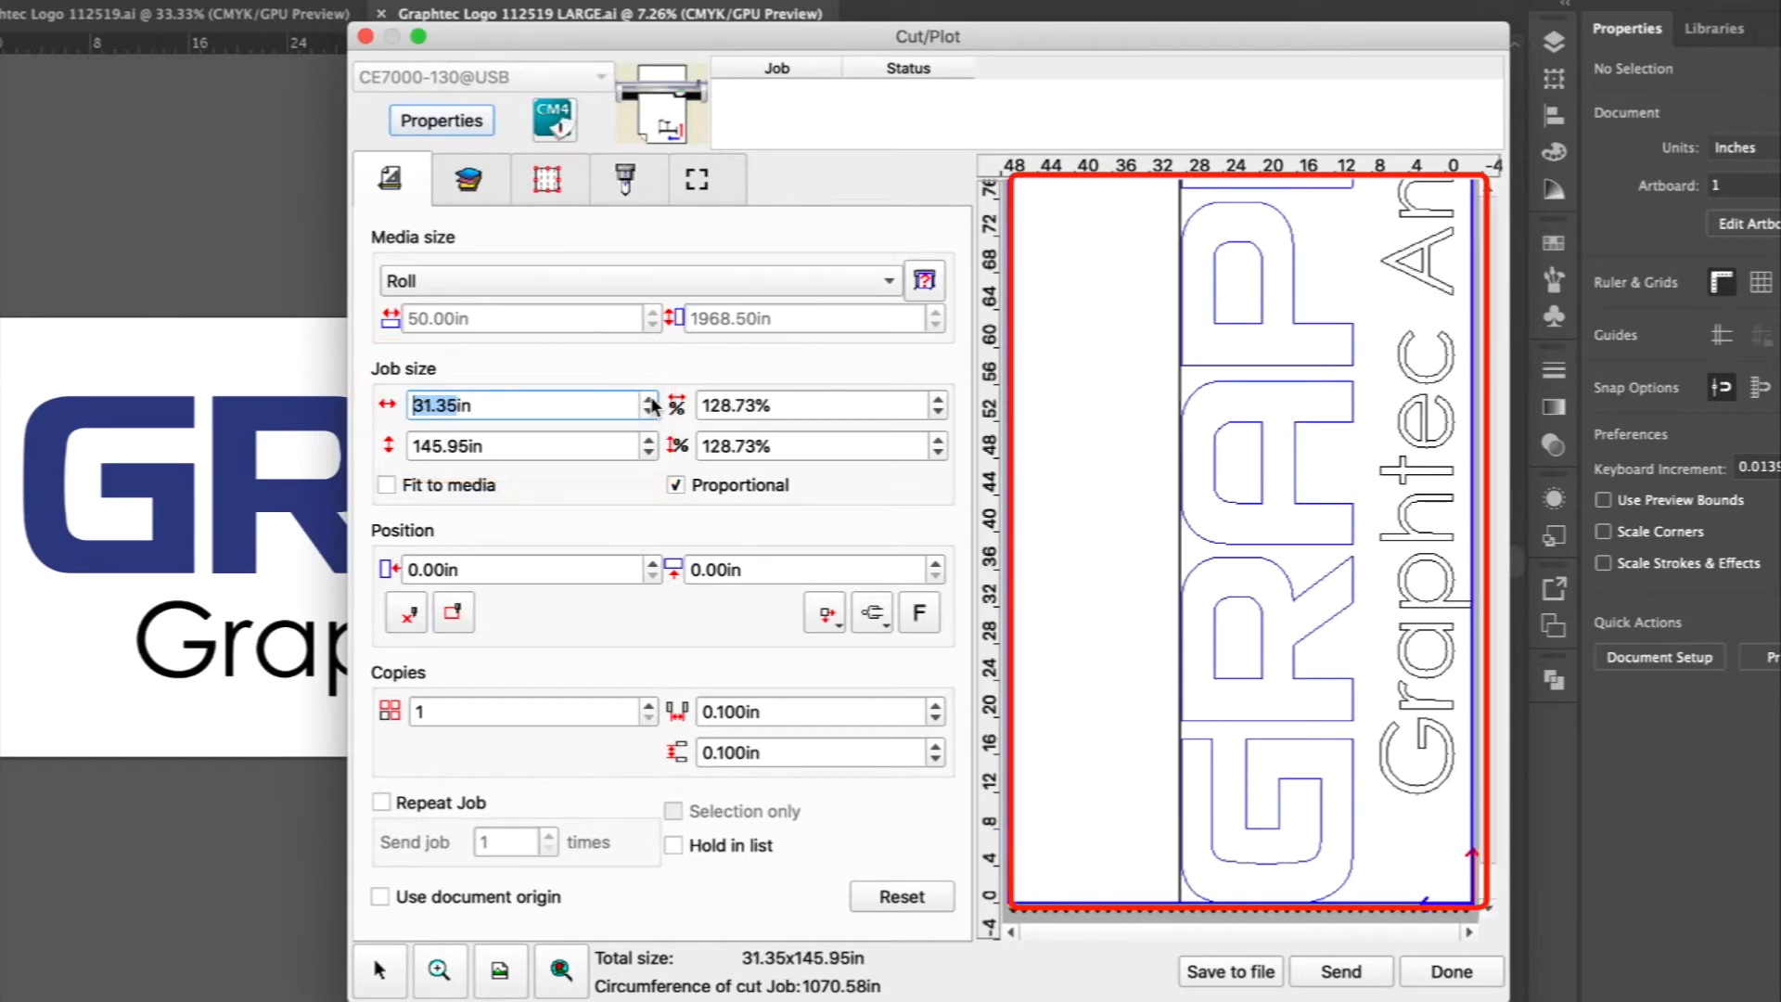
# Step: Reduce the job width to 24.35 in and reset the job settings to their defaults
pyautogui.click(652, 412)
pyautogui.click(652, 412)
pyautogui.click(652, 412)
pyautogui.click(652, 412)
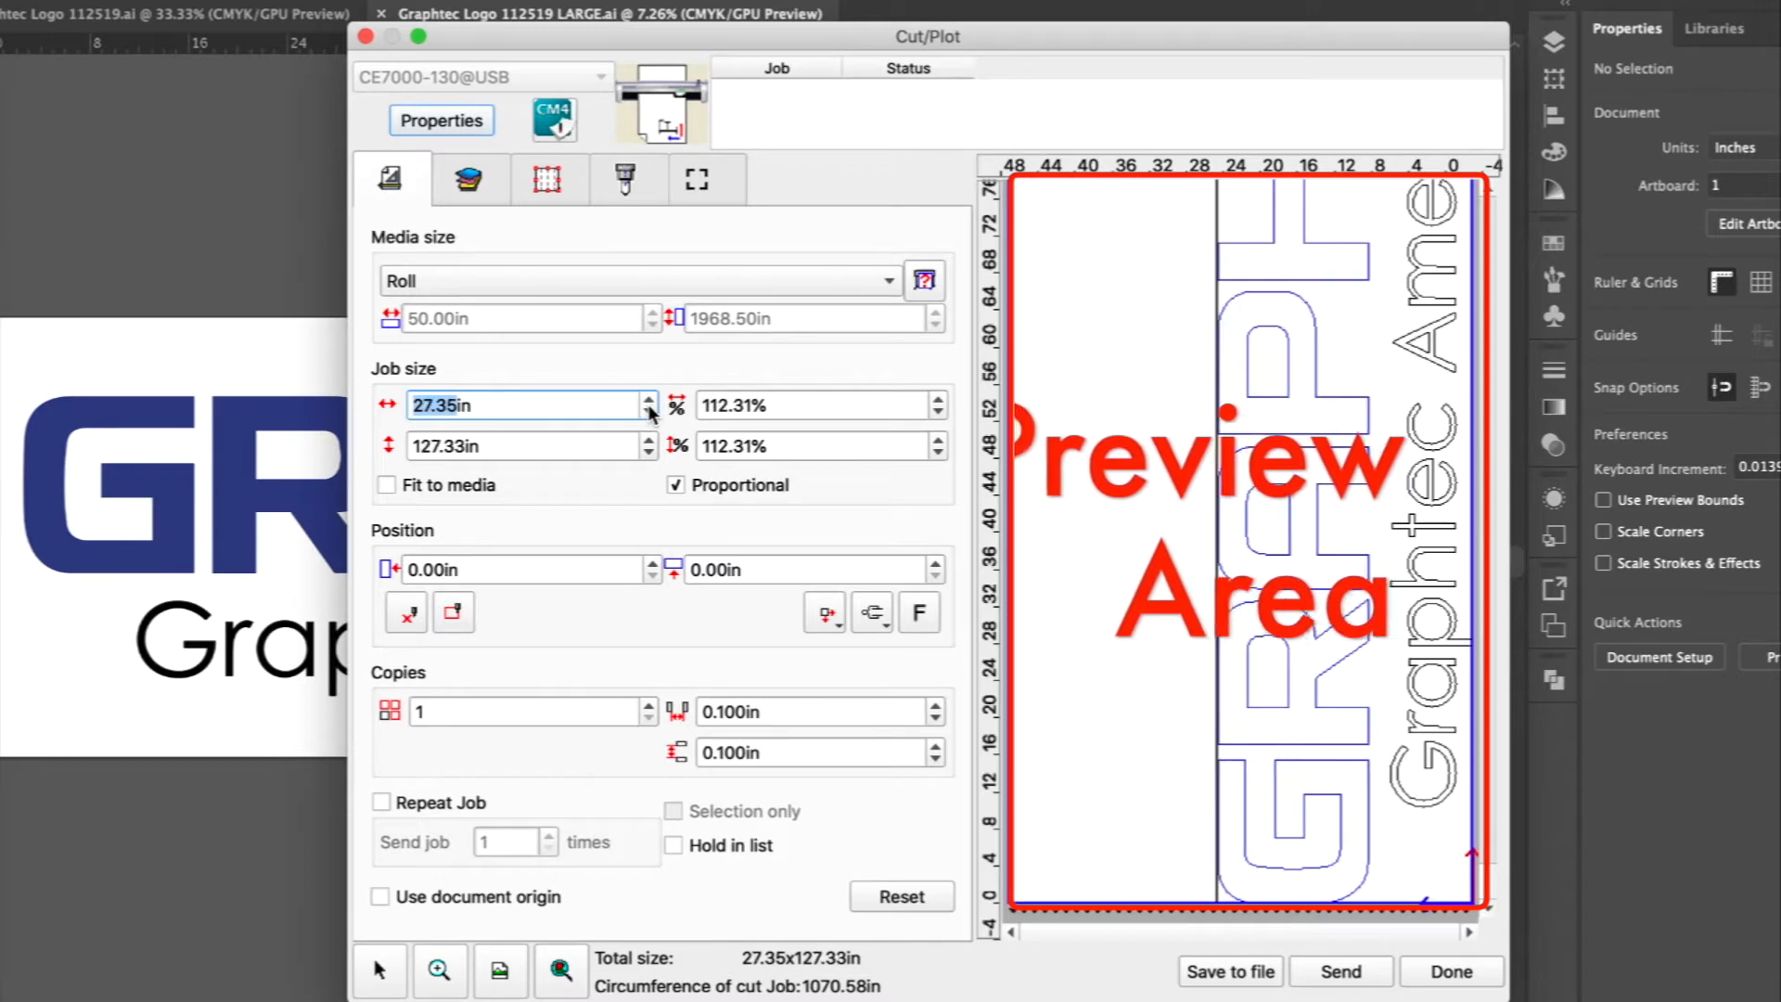
pyautogui.click(652, 412)
pyautogui.click(652, 412)
pyautogui.click(652, 412)
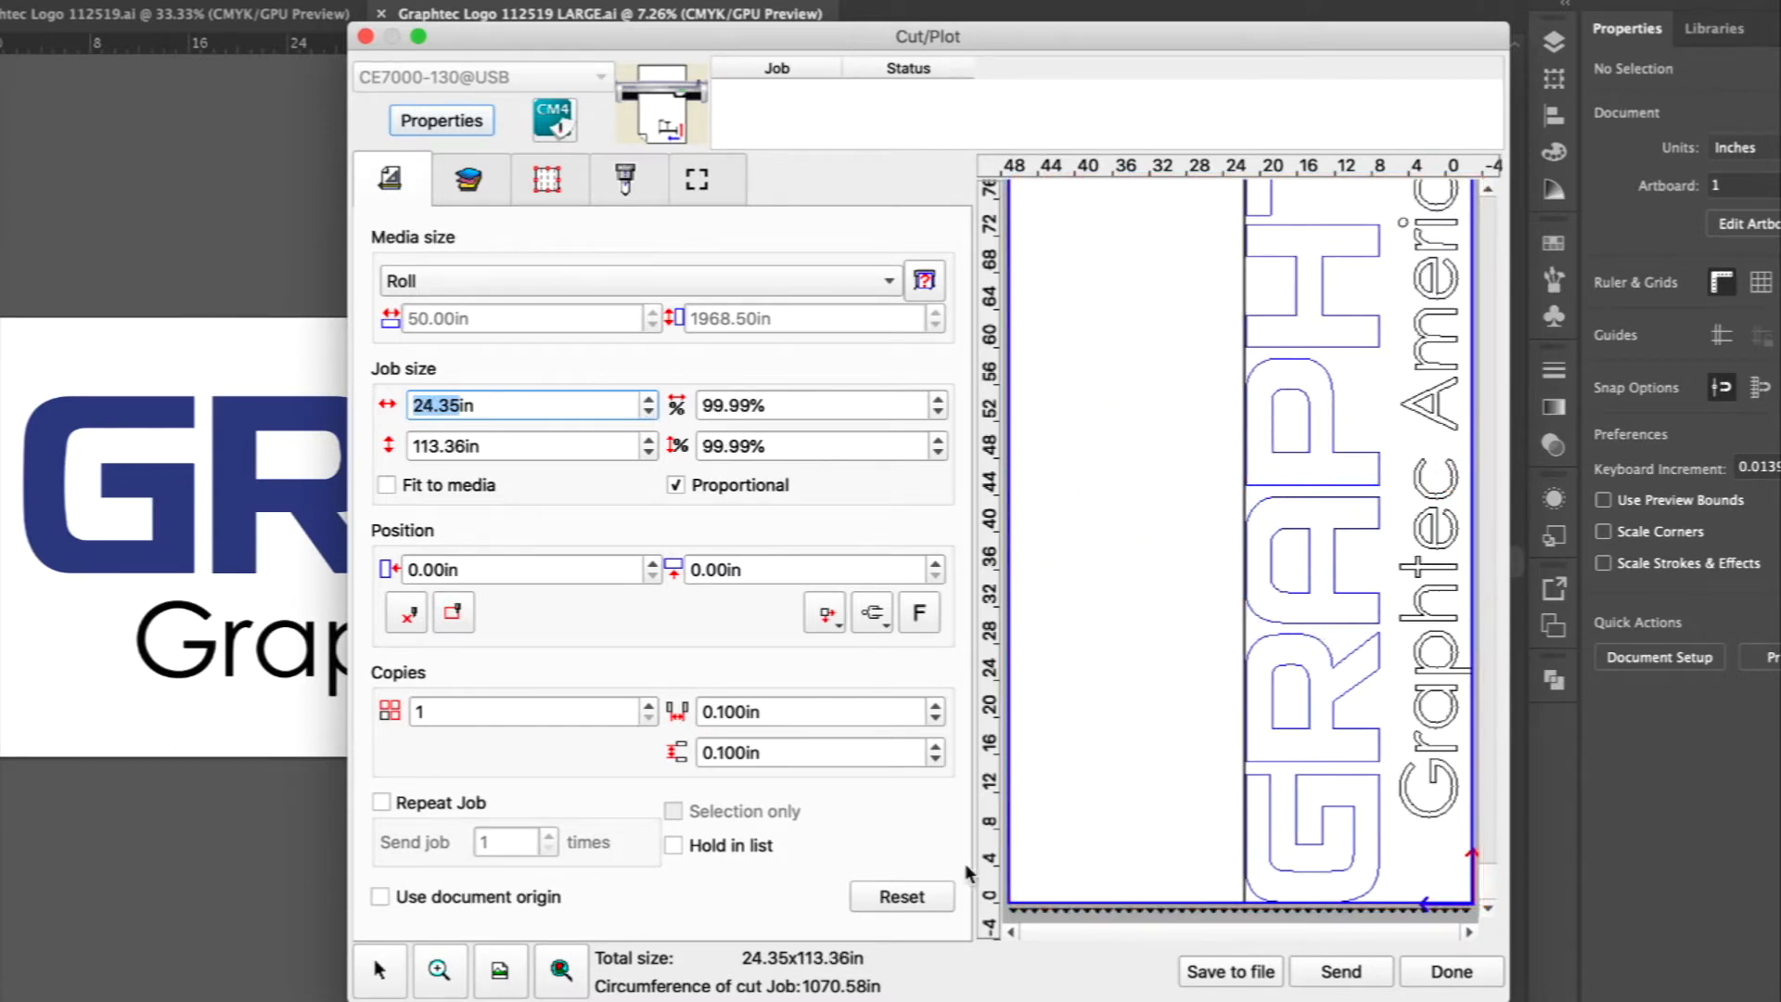
pyautogui.click(909, 898)
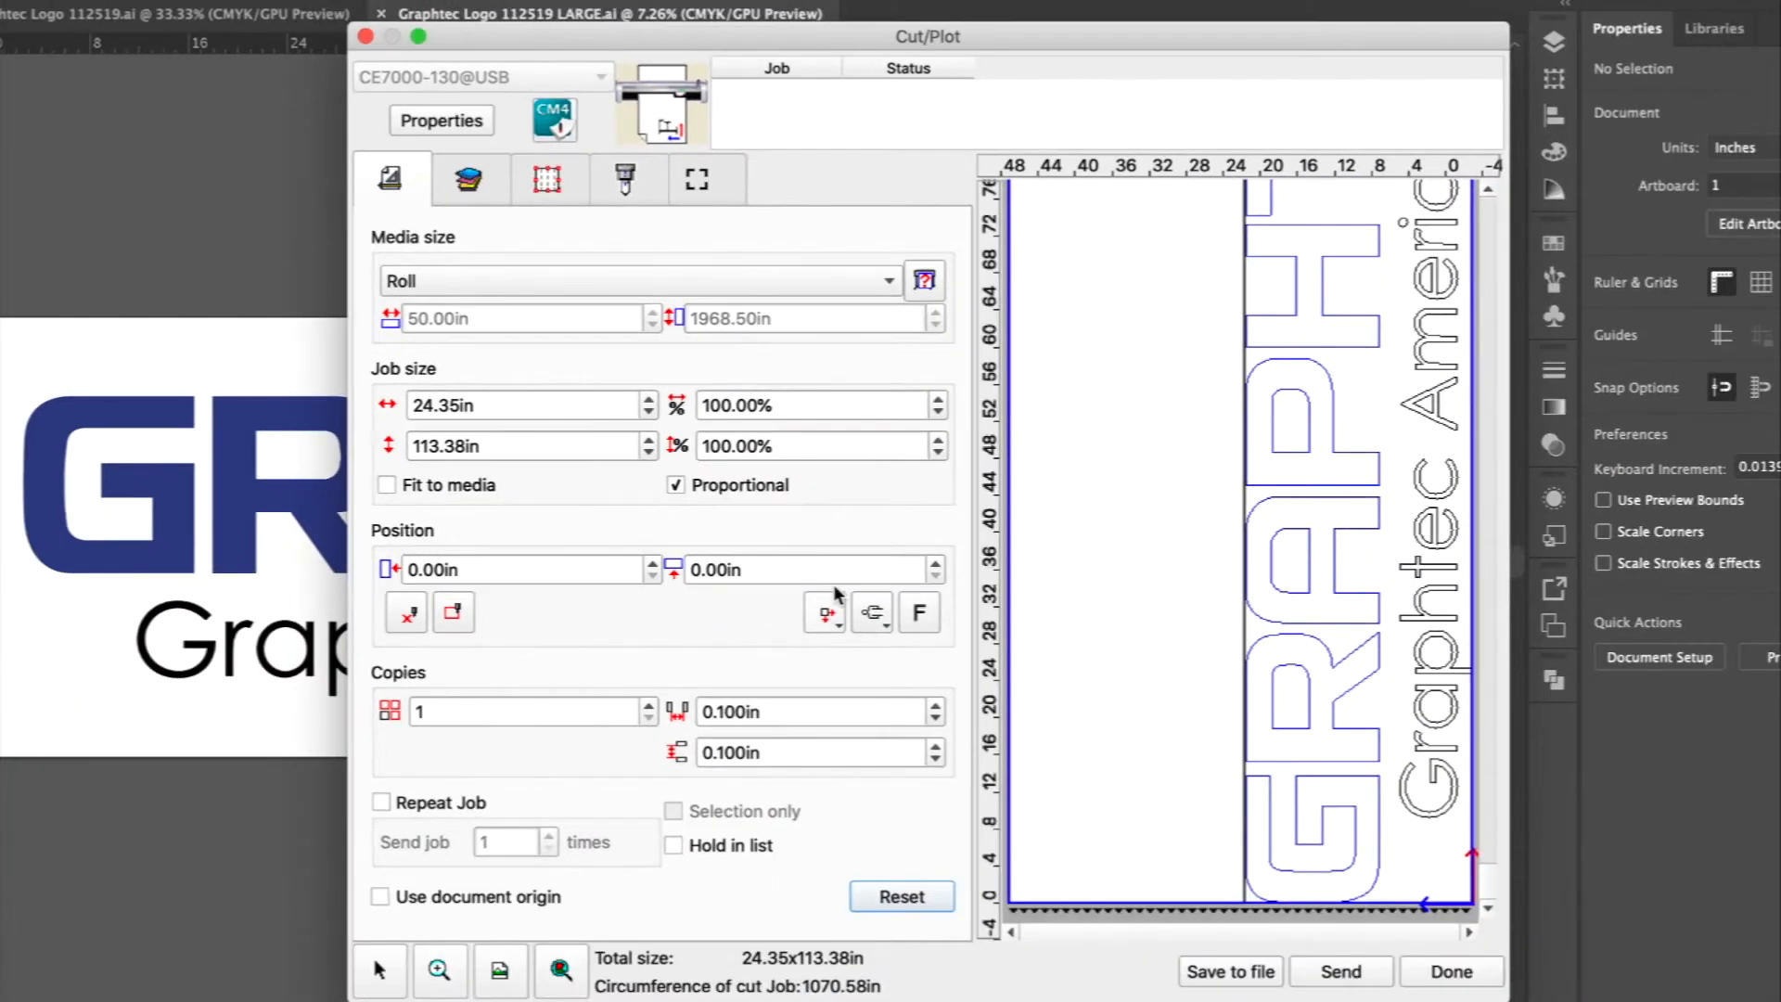
# Step: Organize the cutting output by color instead of by layer
pyautogui.click(466, 179)
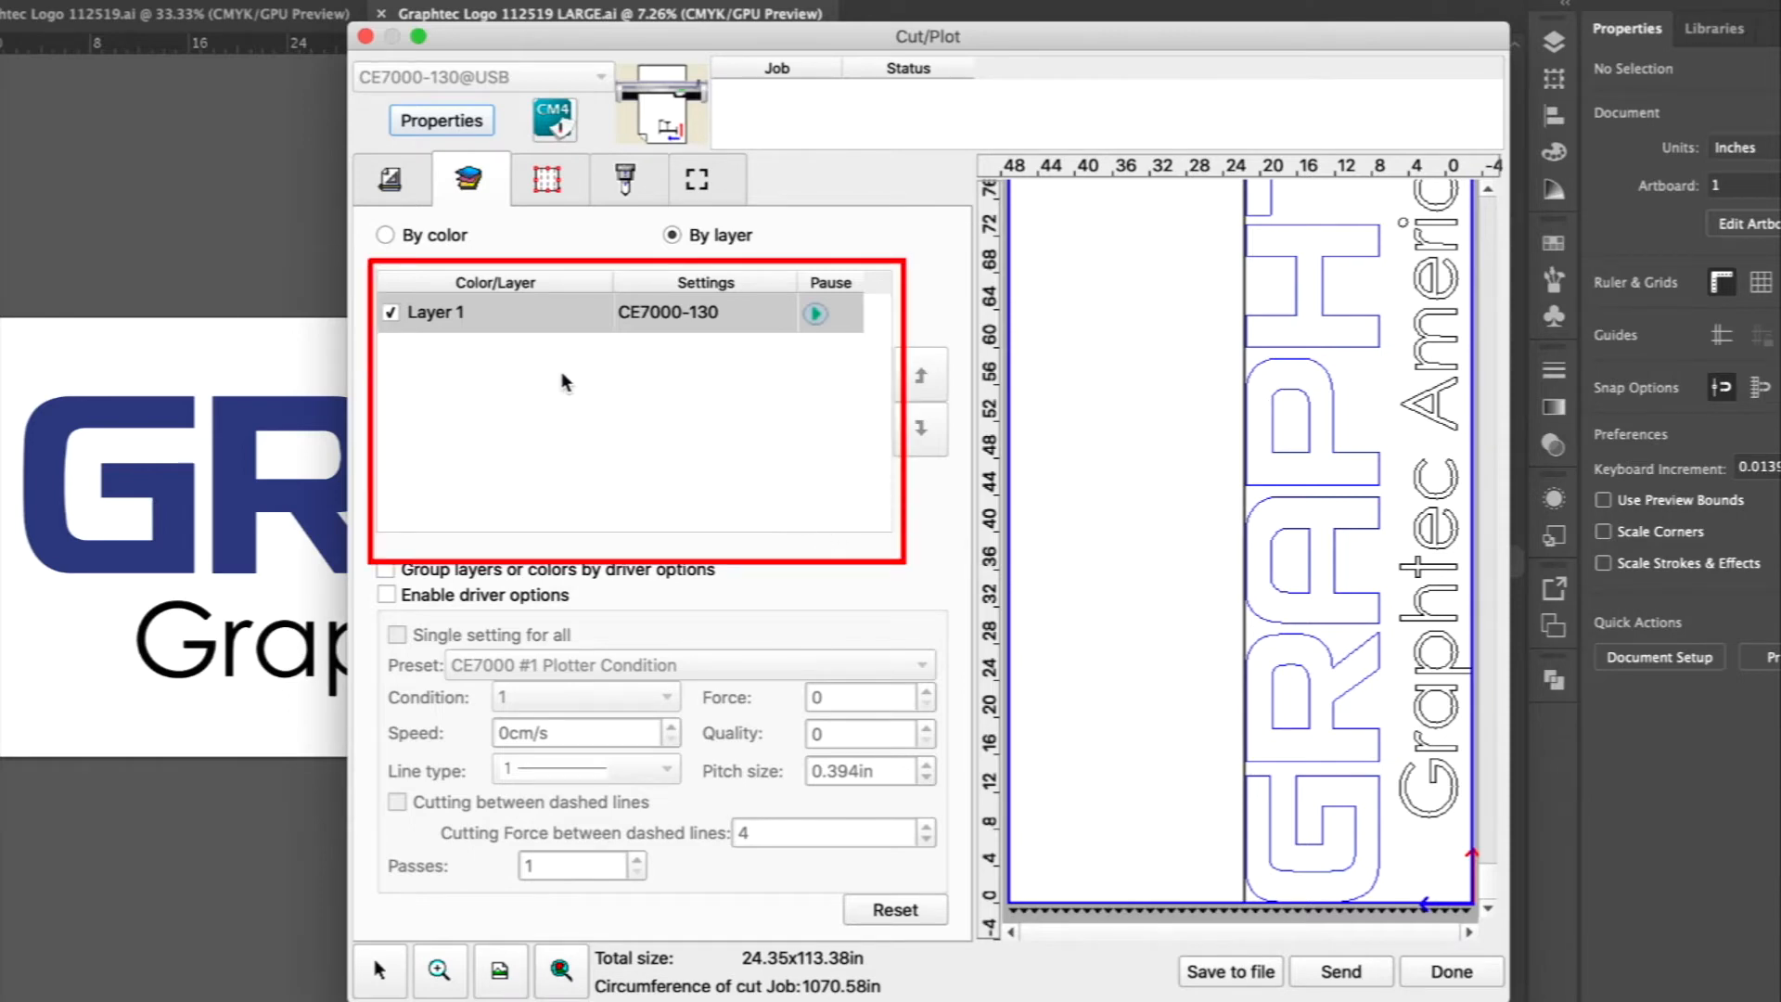
pyautogui.click(385, 236)
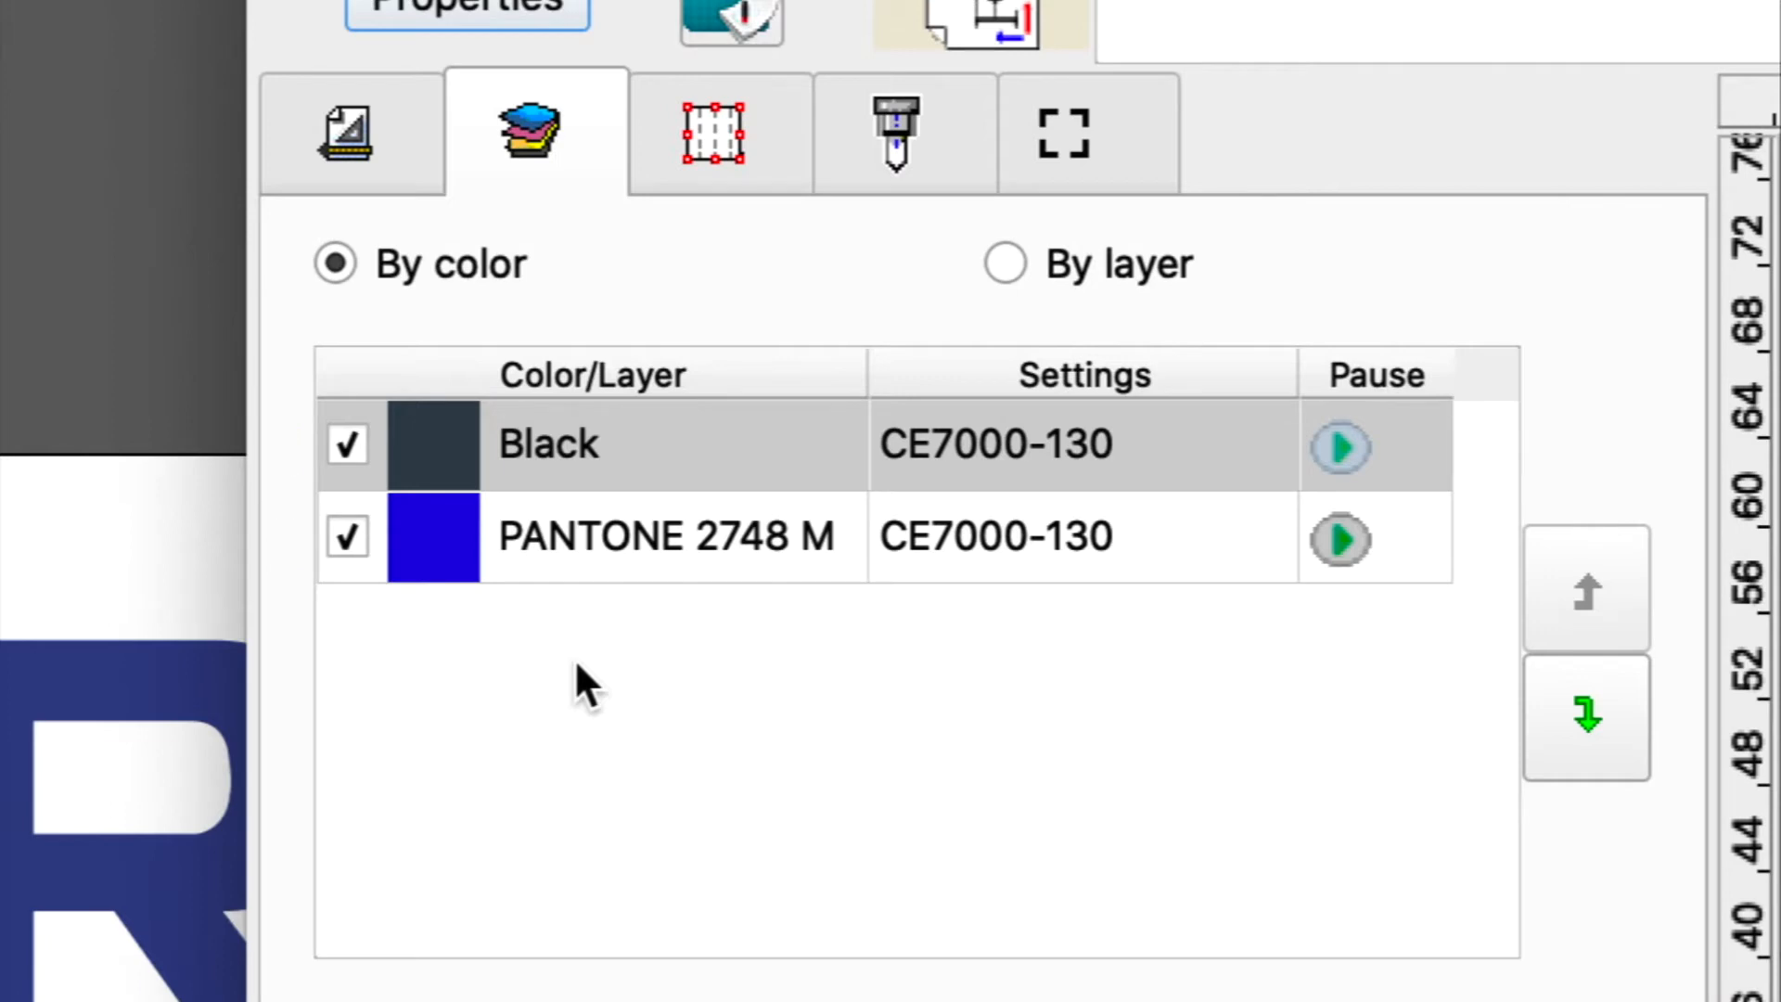
# Step: Exclude the PANTONE 2748 M and Black colors from the output and include both again
pyautogui.click(348, 531)
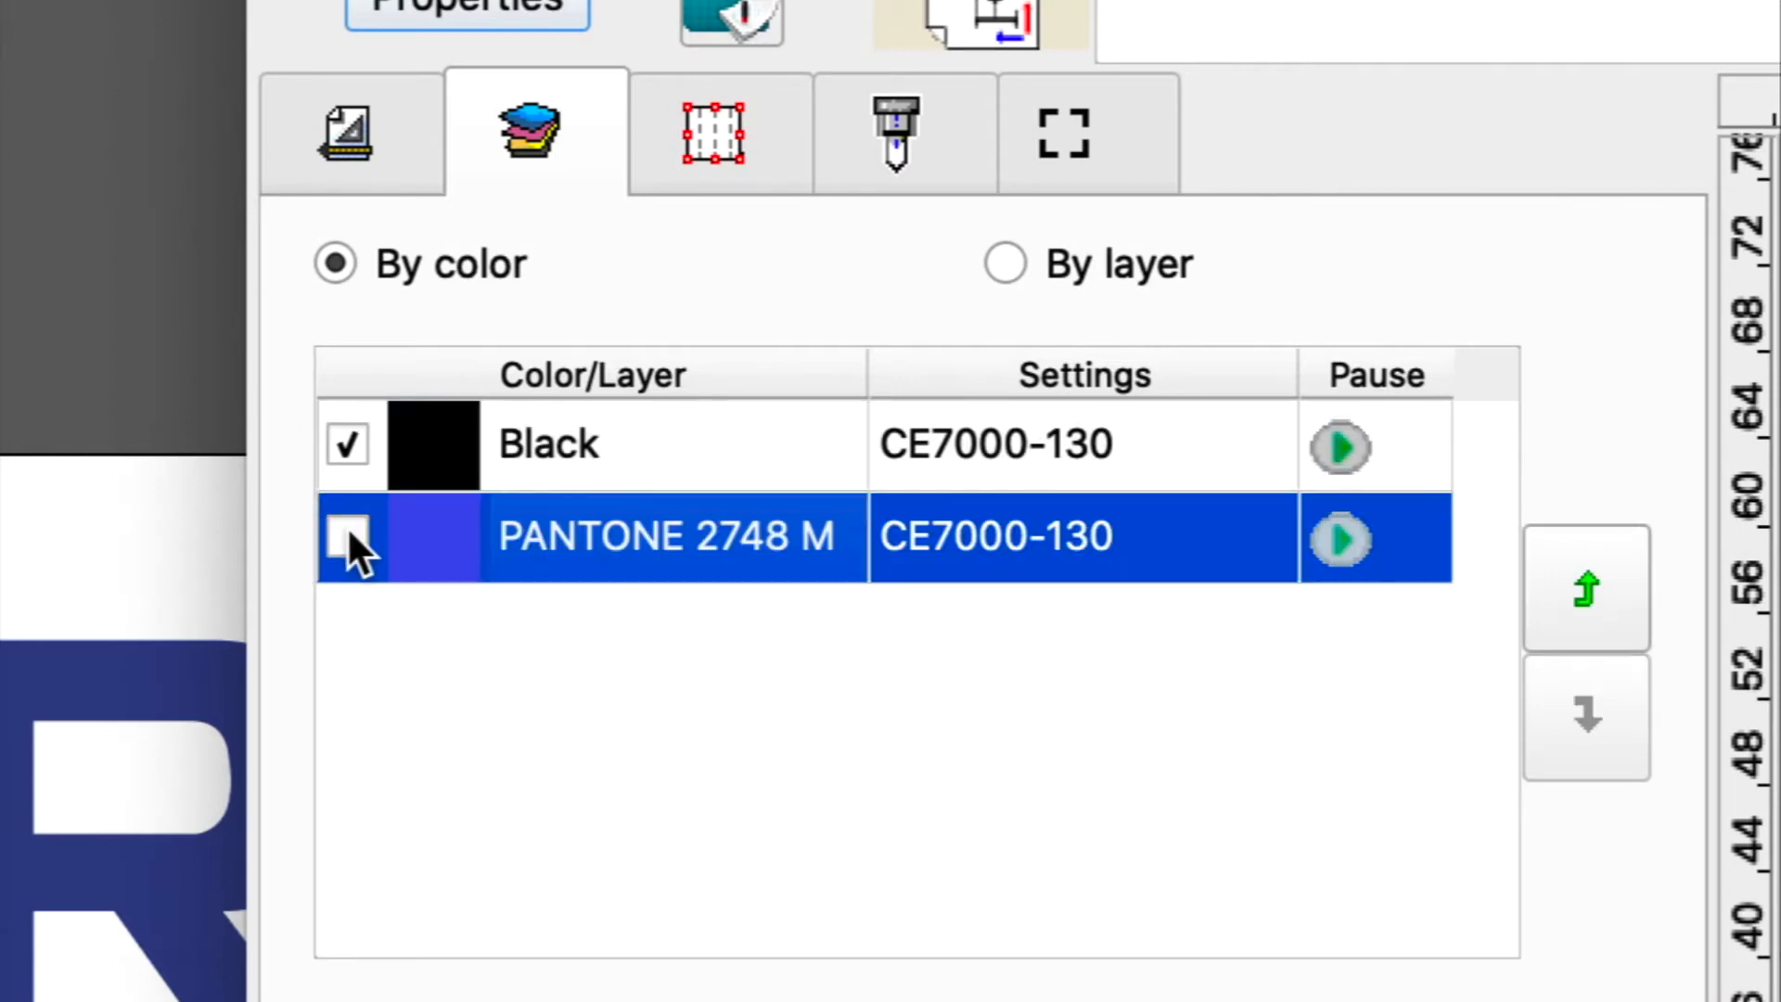
pyautogui.click(349, 451)
pyautogui.click(347, 536)
pyautogui.click(348, 444)
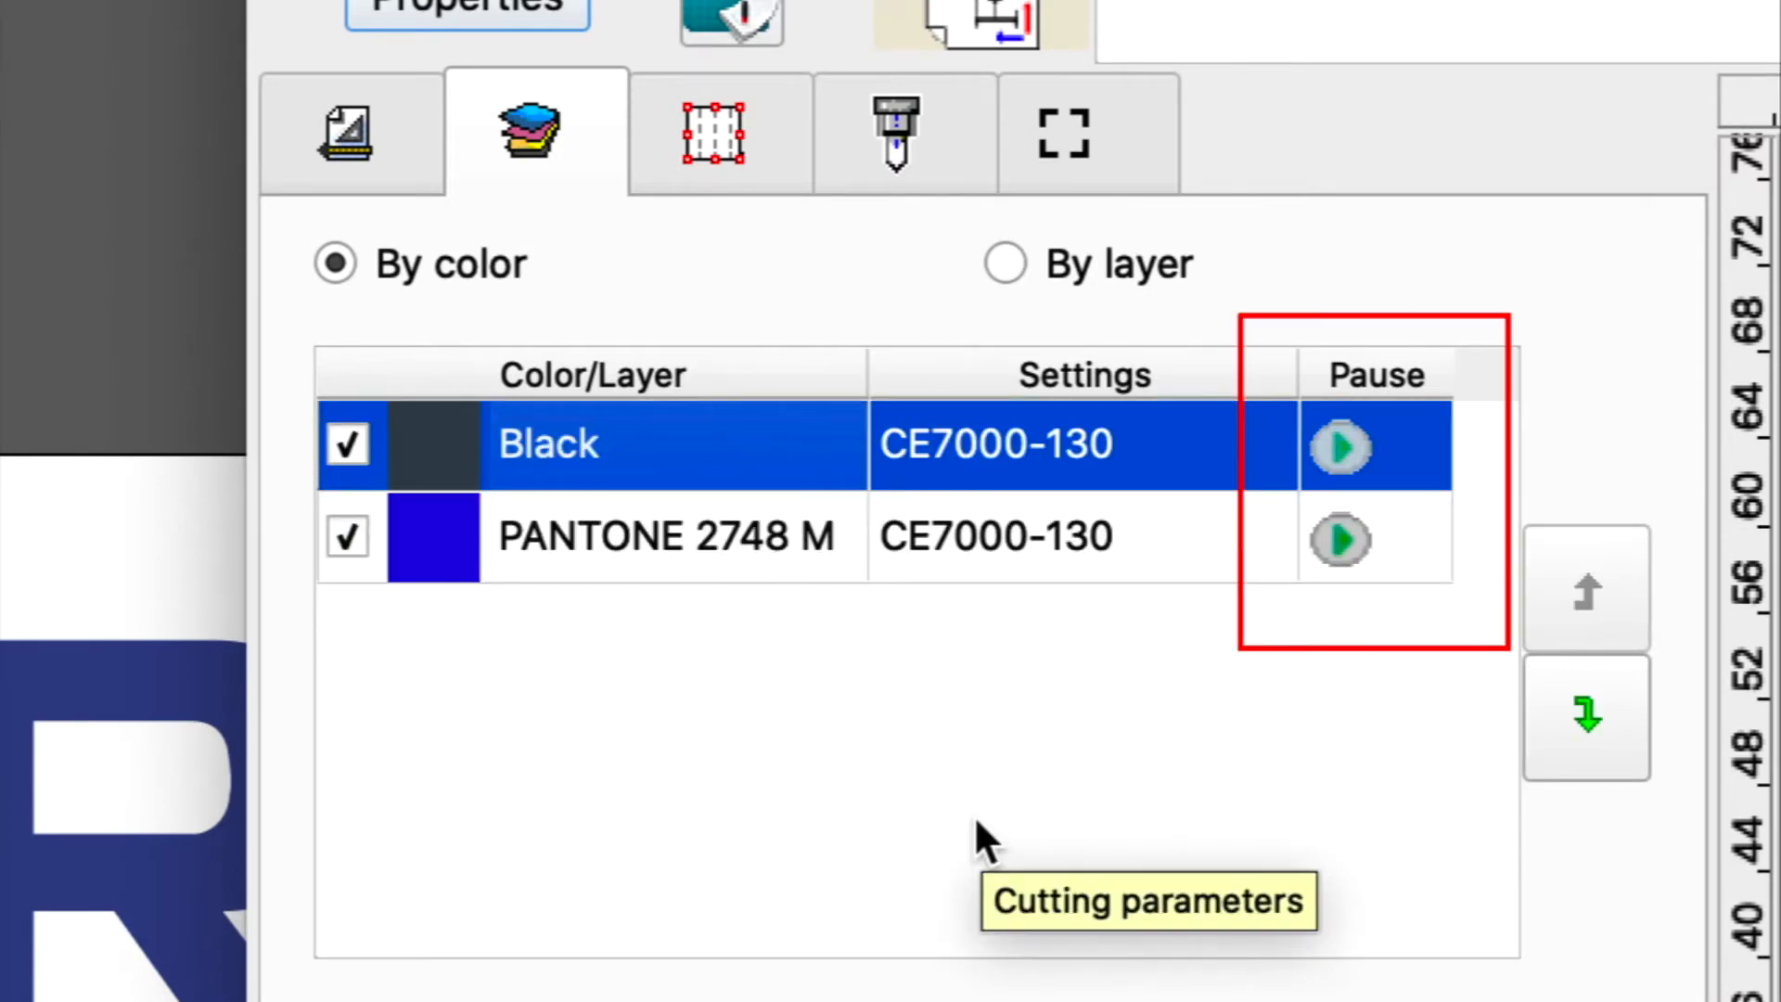
# Step: Try the pause setting on the listed colors and return them to cutting without a pause
pyautogui.click(1340, 444)
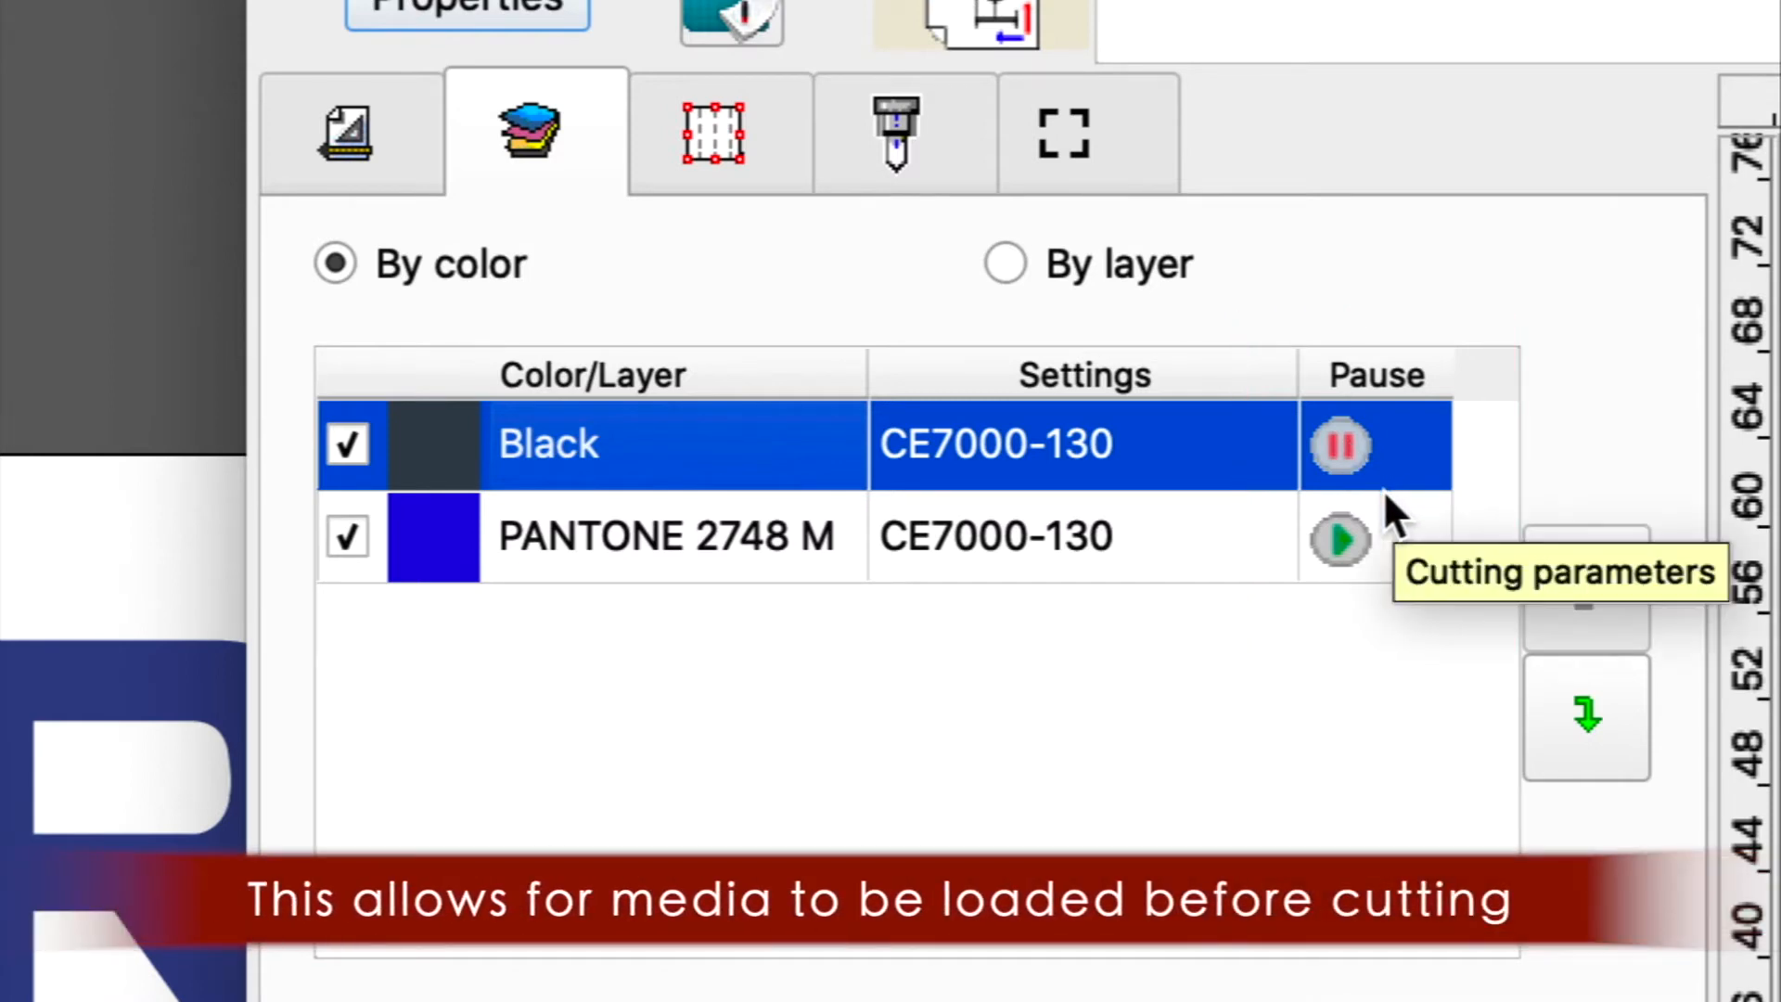
pyautogui.click(1322, 540)
pyautogui.click(1343, 448)
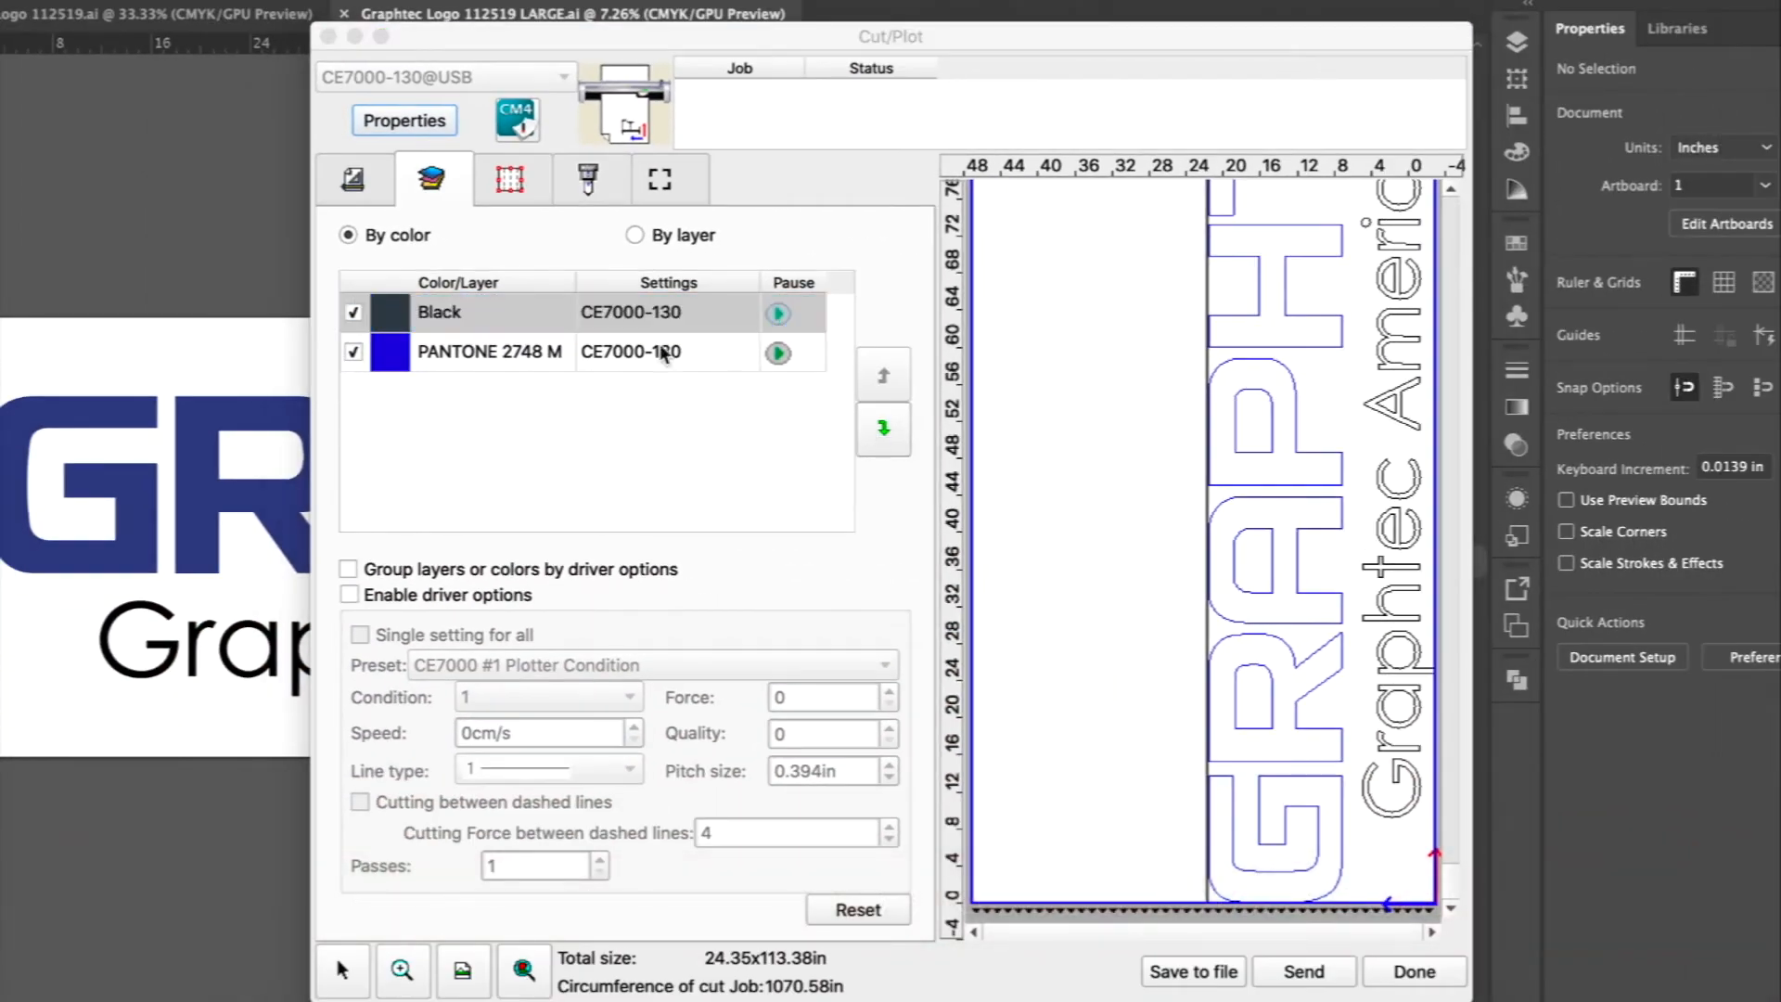
# Step: Crop the tiling panel to 16.25 x 59.37 in around the letters GRAP and reset the tiling
pyautogui.click(511, 172)
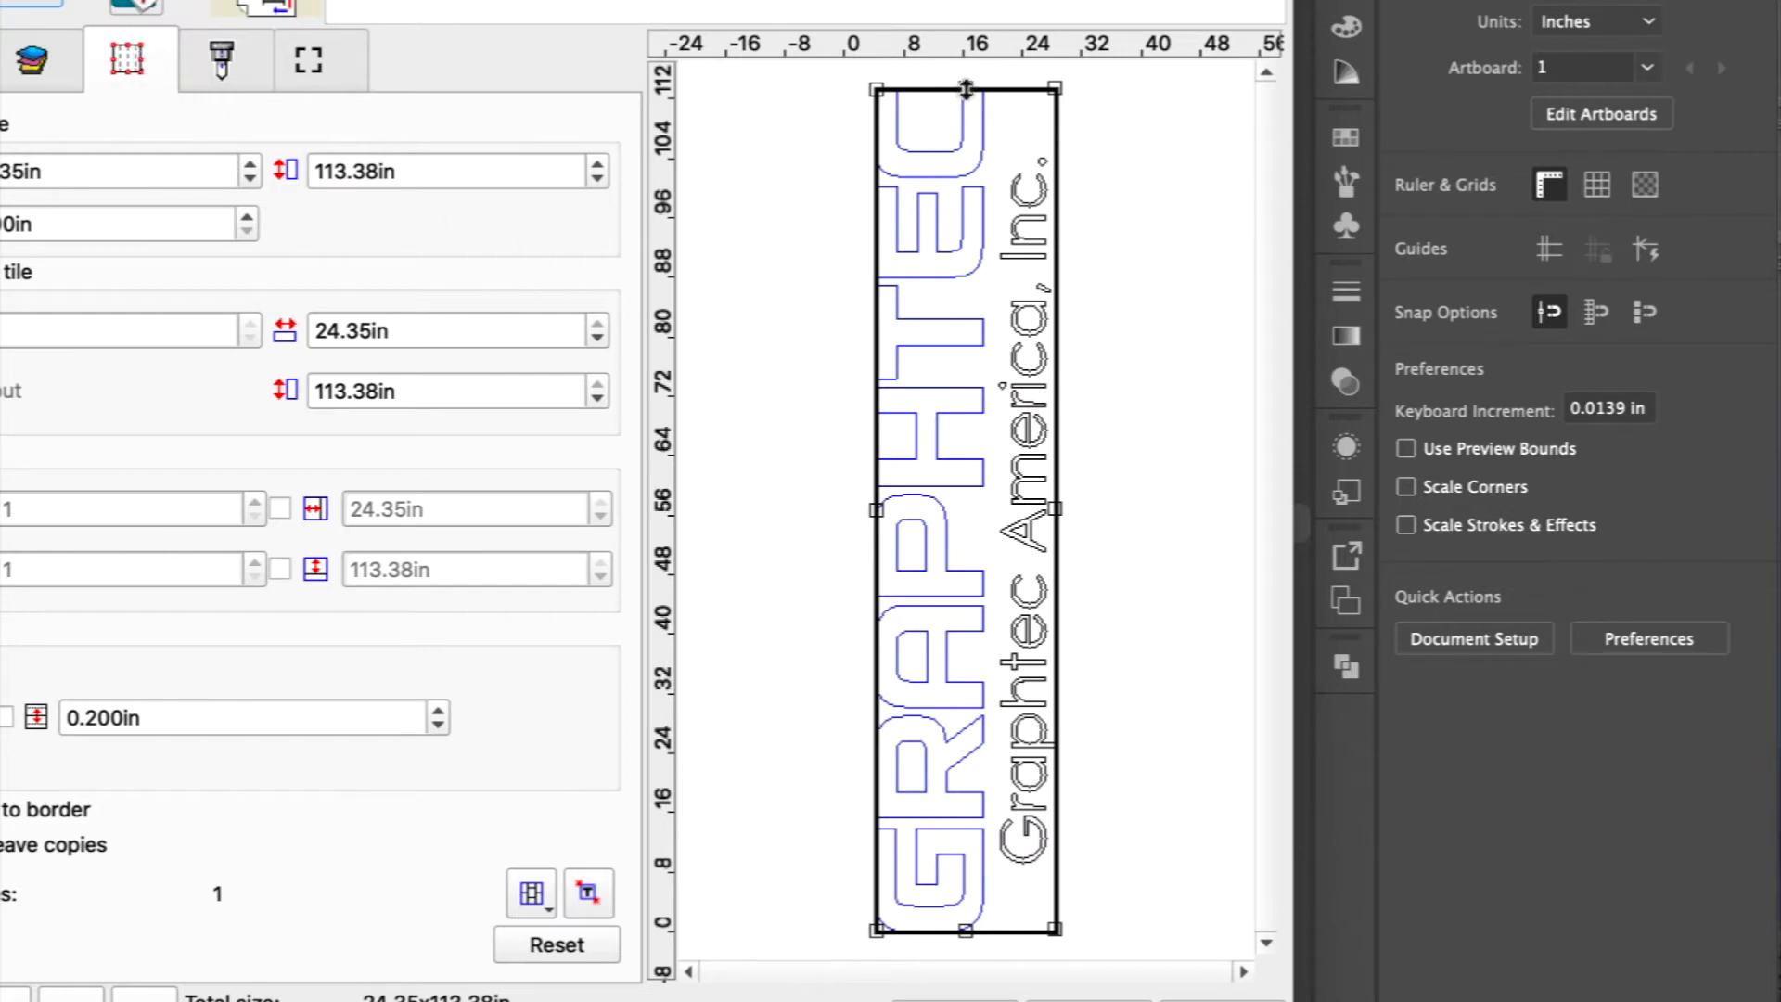
pyautogui.moveTo(955, 104); pyautogui.dragTo(944, 489)
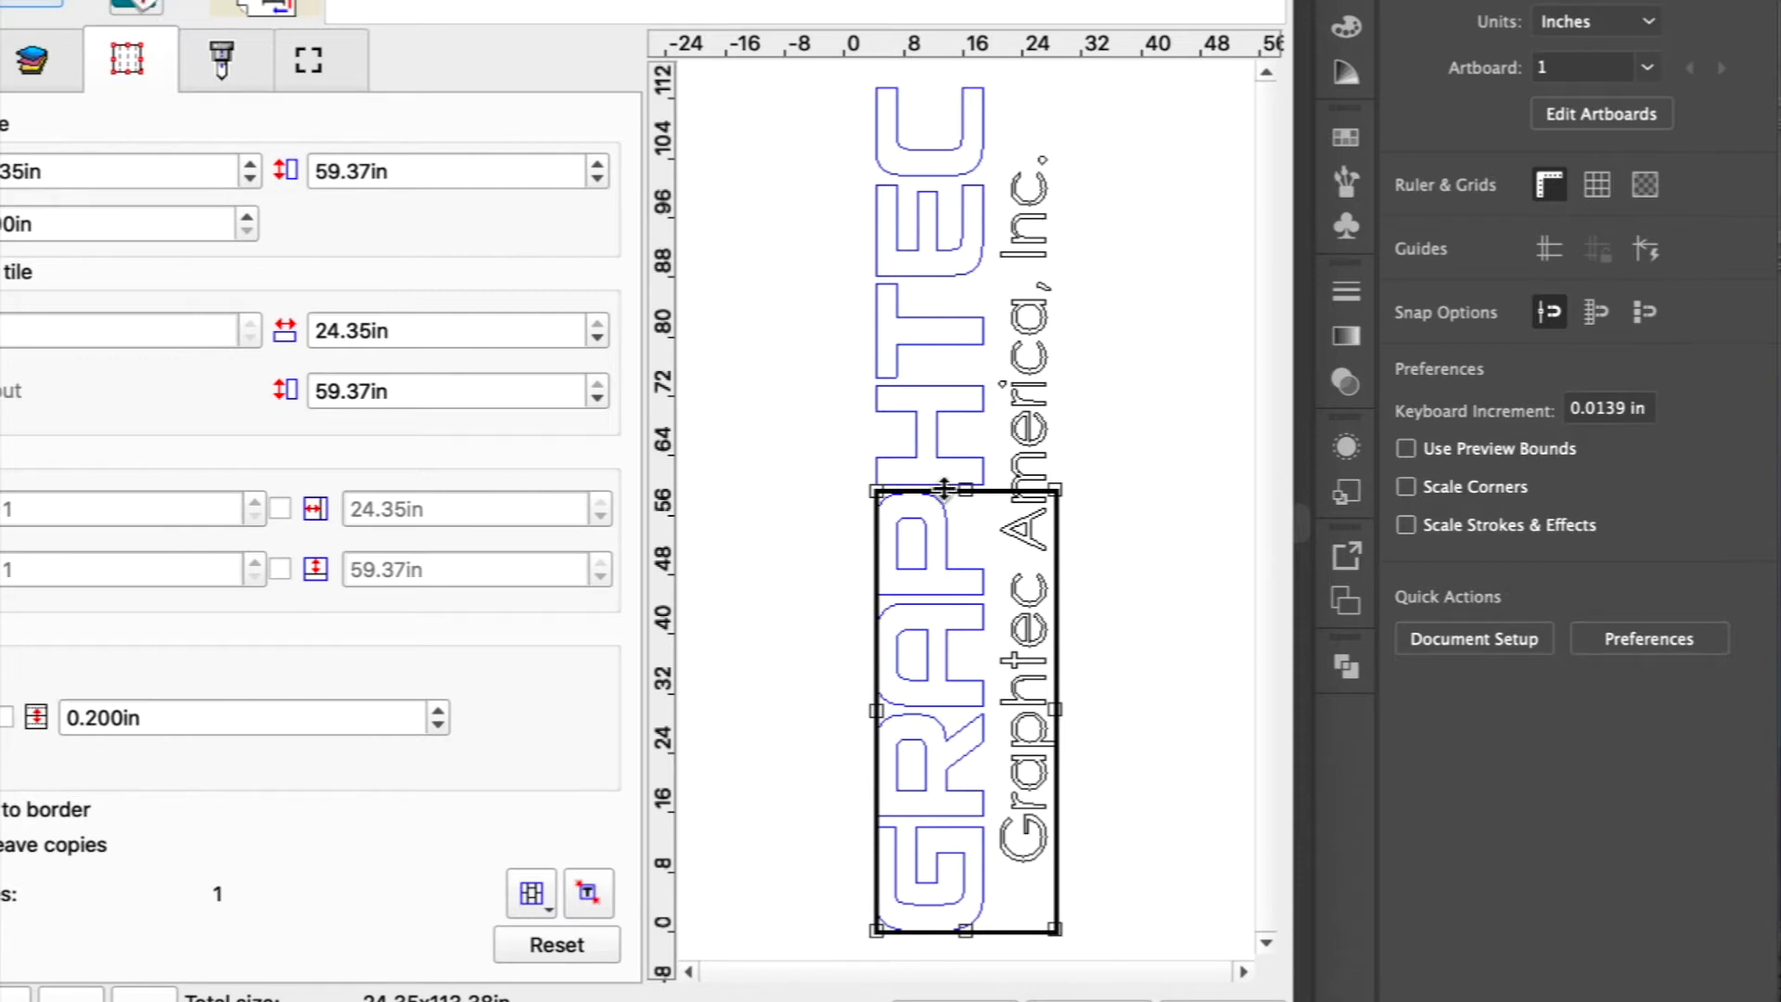
pyautogui.moveTo(1055, 709); pyautogui.dragTo(994, 707)
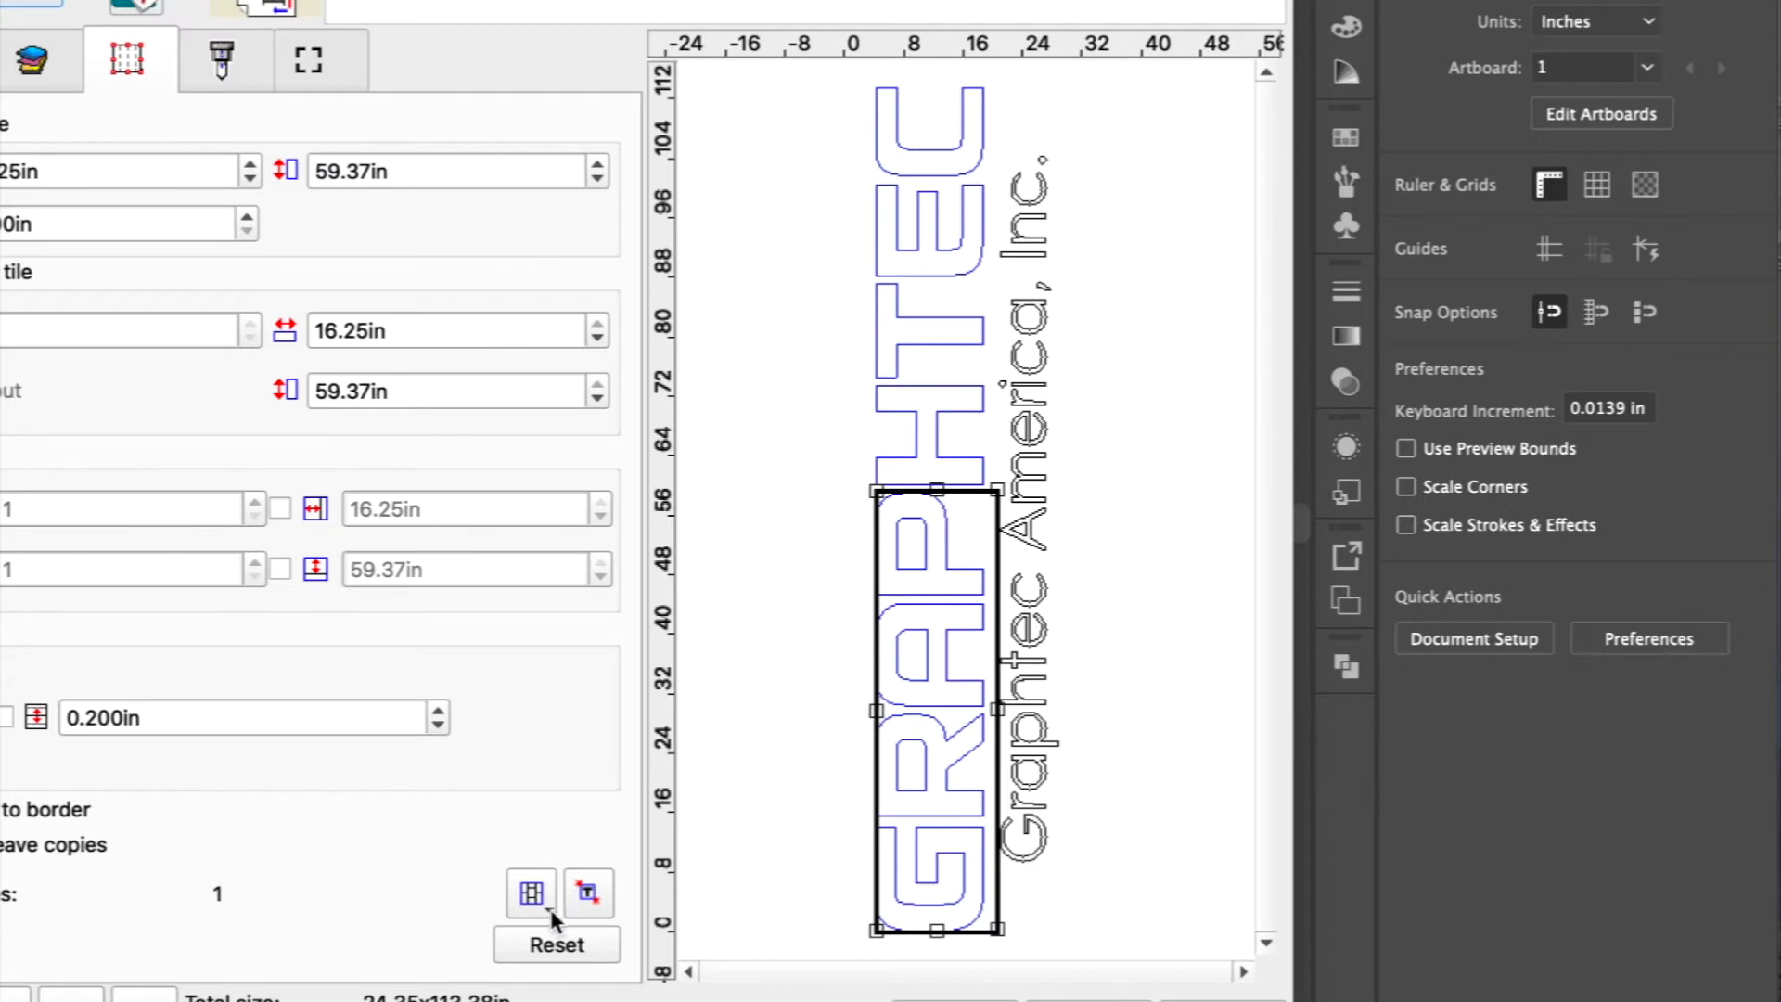
pyautogui.click(551, 946)
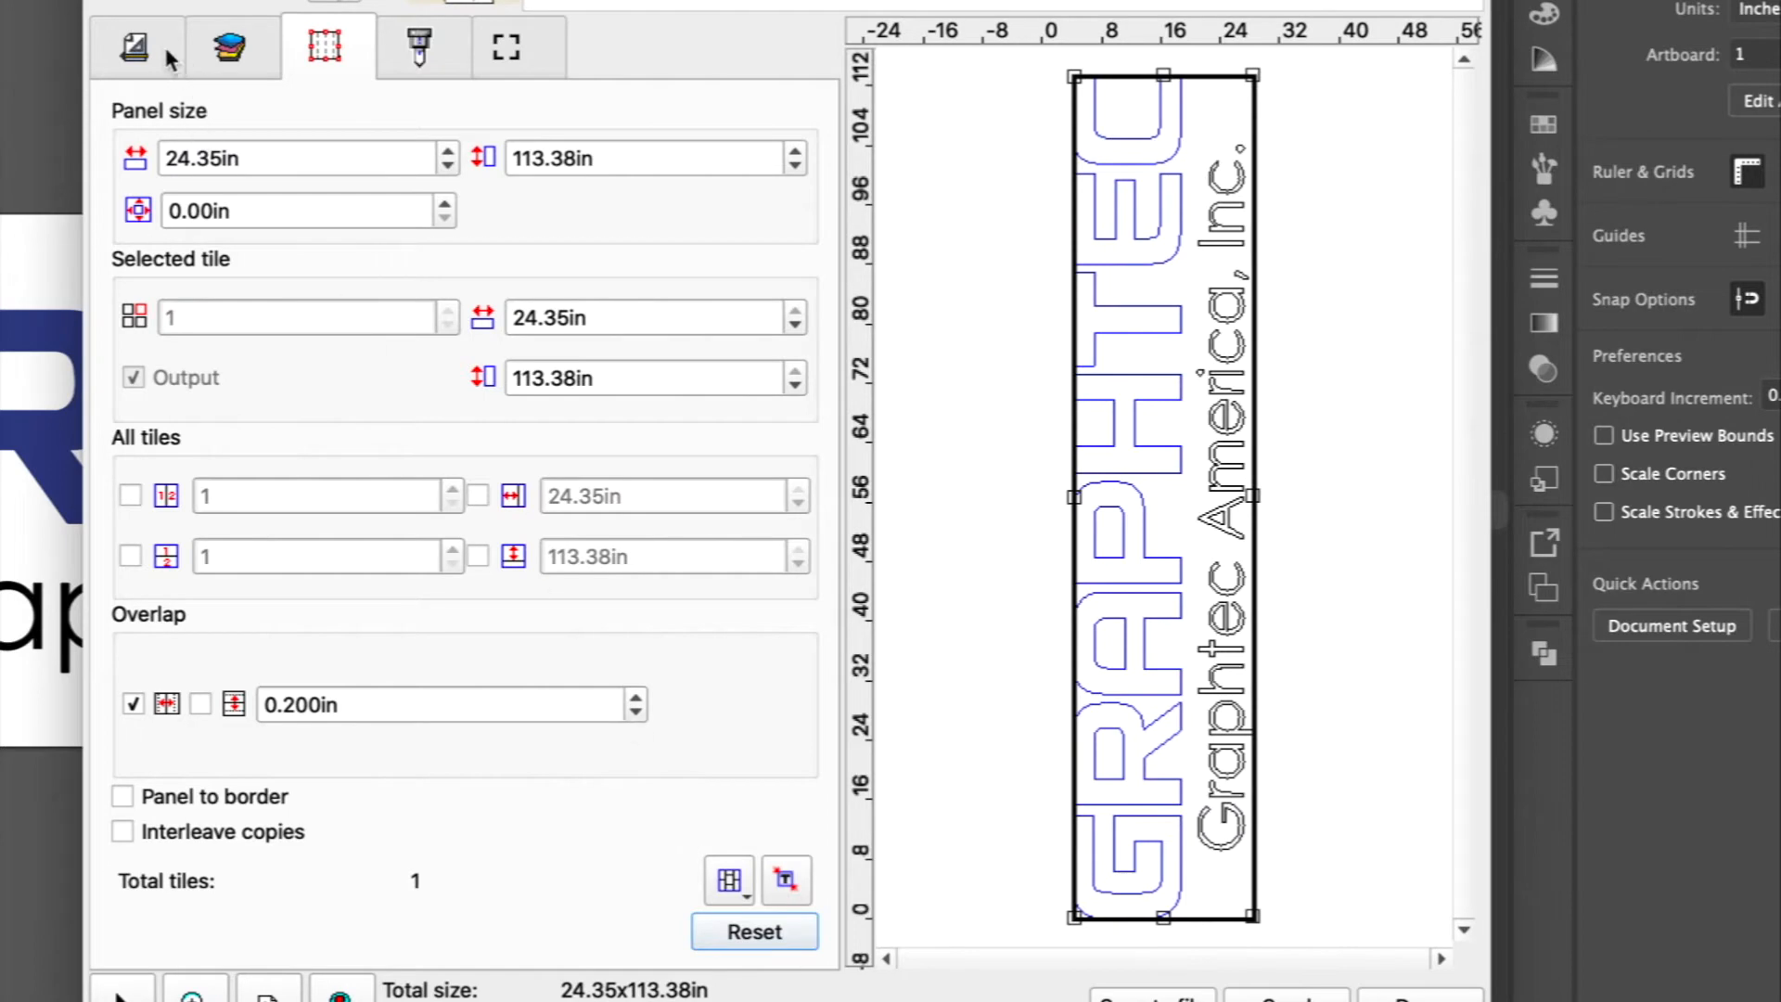
# Step: Enlarge the job proportionally to a width of 65.35 in and show its tiling
pyautogui.click(137, 48)
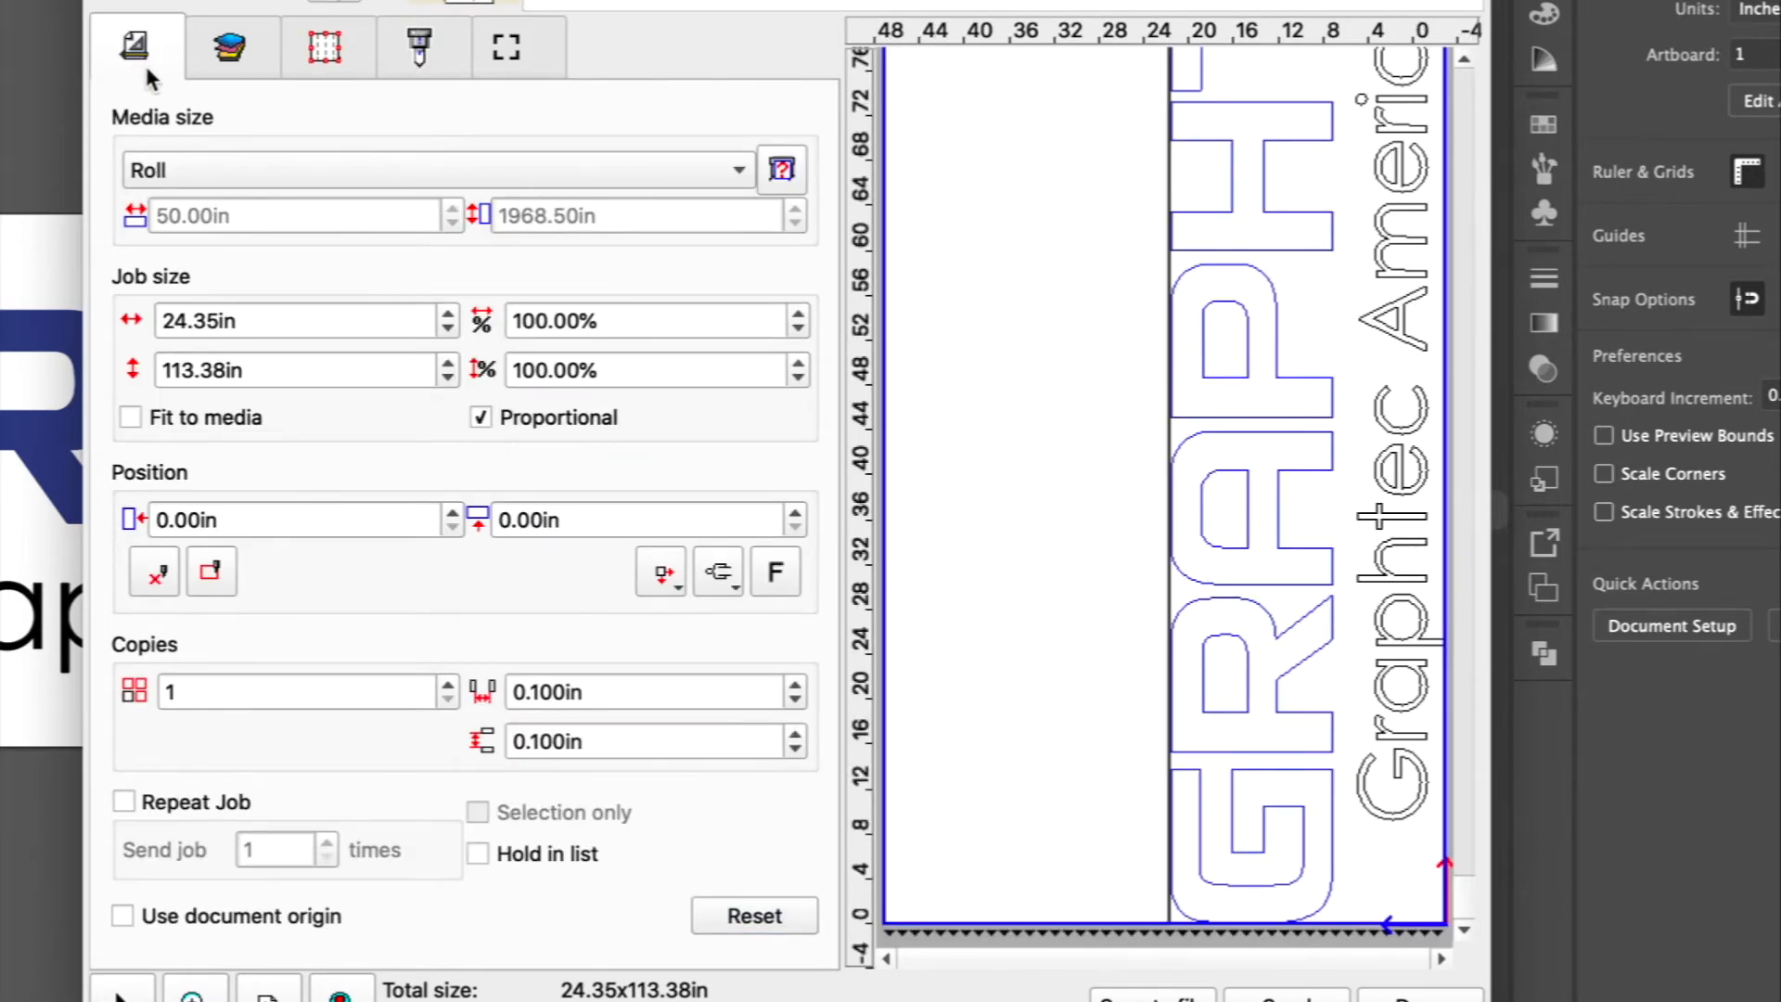
pyautogui.click(450, 320)
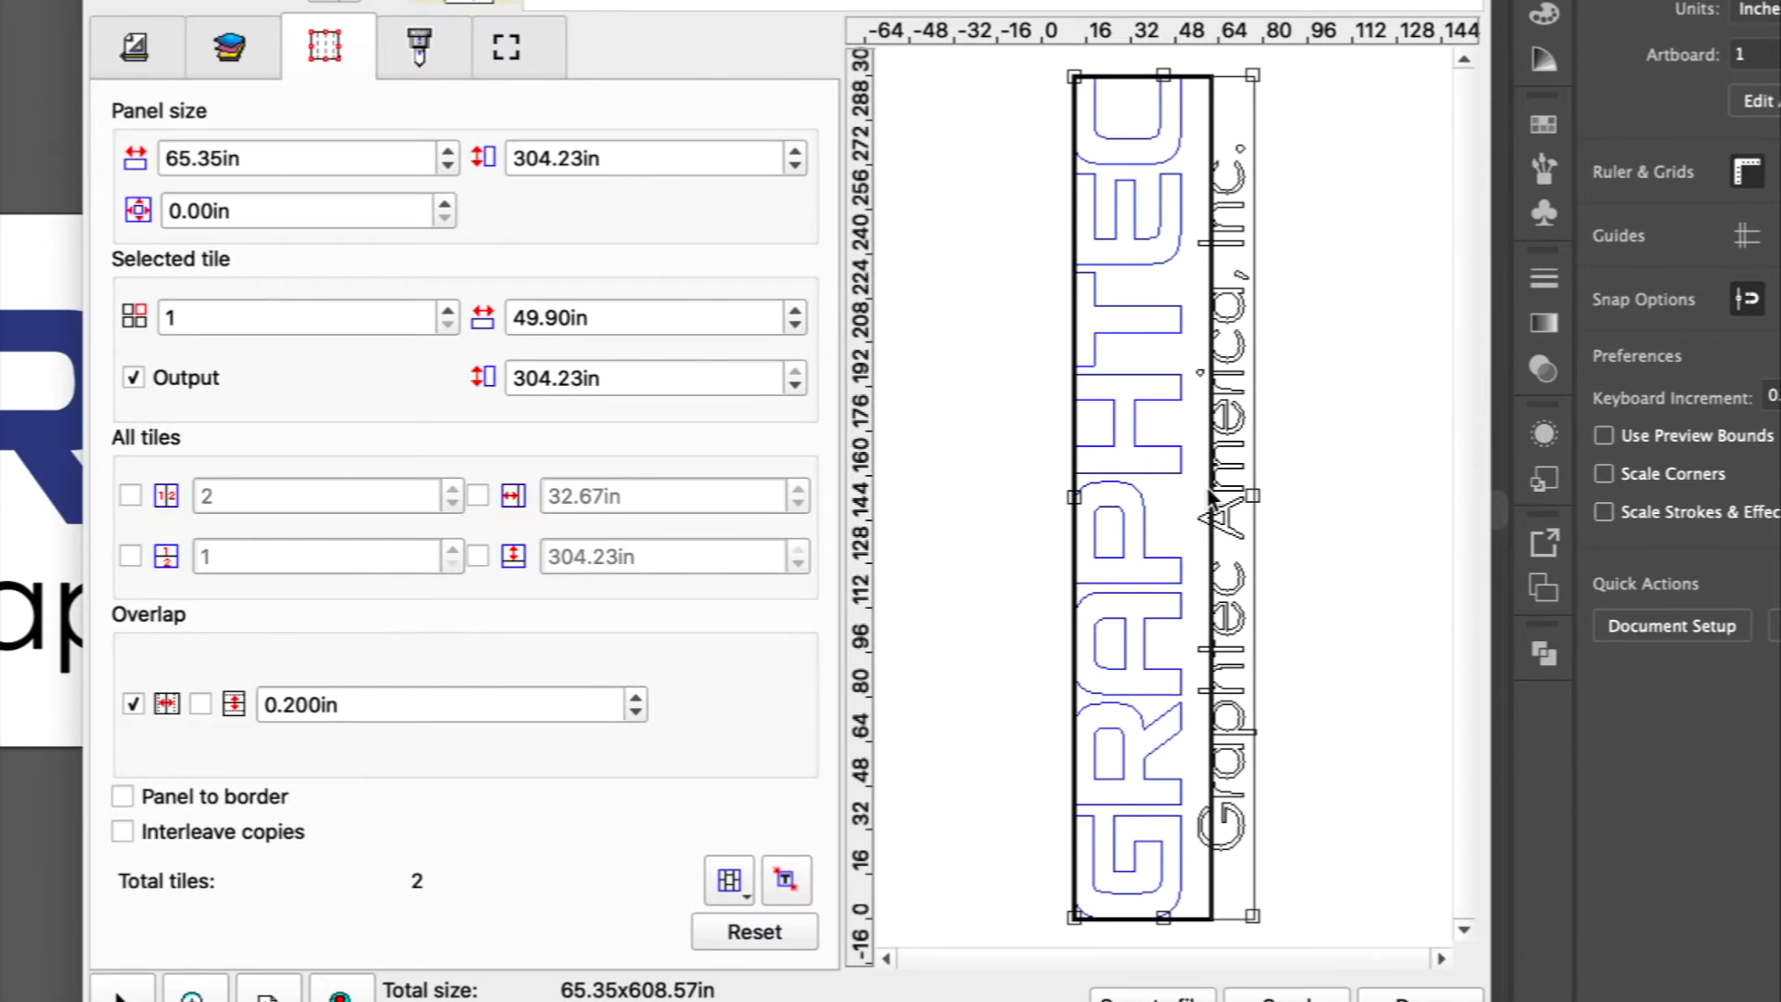
# Step: Make the first tile 41.88 in wide and 159.88 in high, and split the Graphtec America, Inc. column into three tiles
pyautogui.moveTo(1212, 495); pyautogui.dragTo(1189, 500)
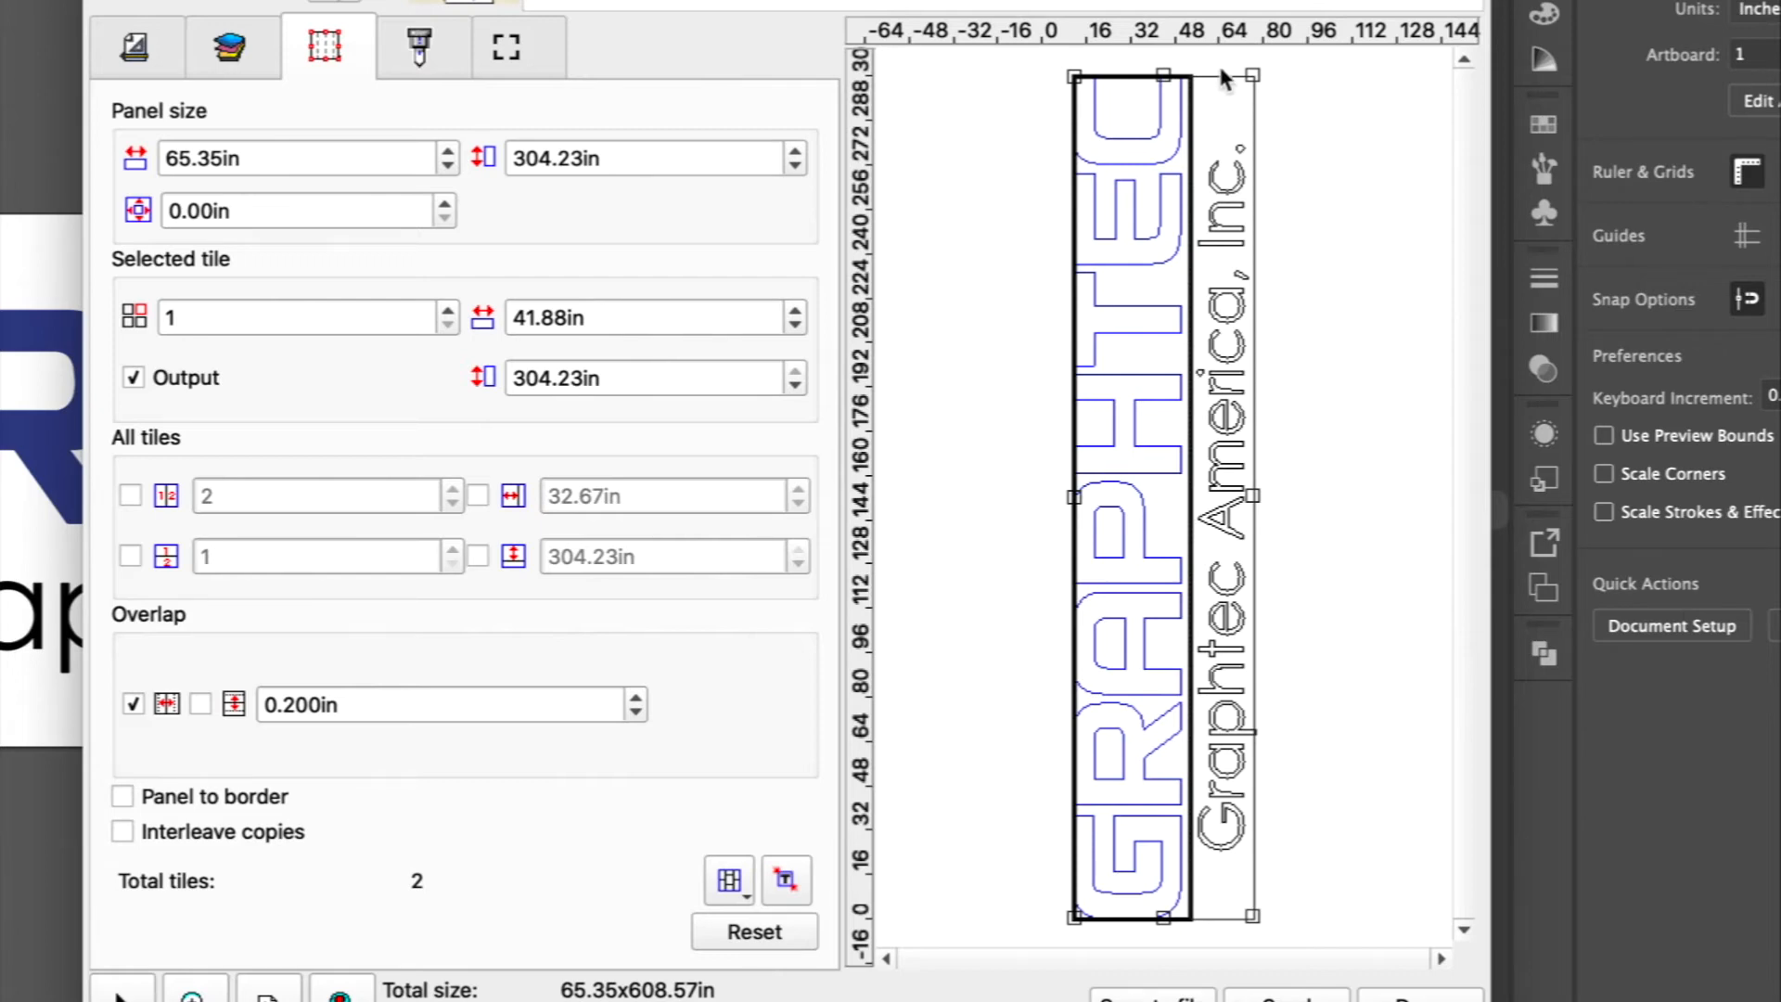
pyautogui.moveTo(1223, 79); pyautogui.dragTo(1213, 552)
pyautogui.moveTo(1216, 81); pyautogui.dragTo(1210, 257)
pyautogui.moveTo(1132, 76); pyautogui.dragTo(1112, 475)
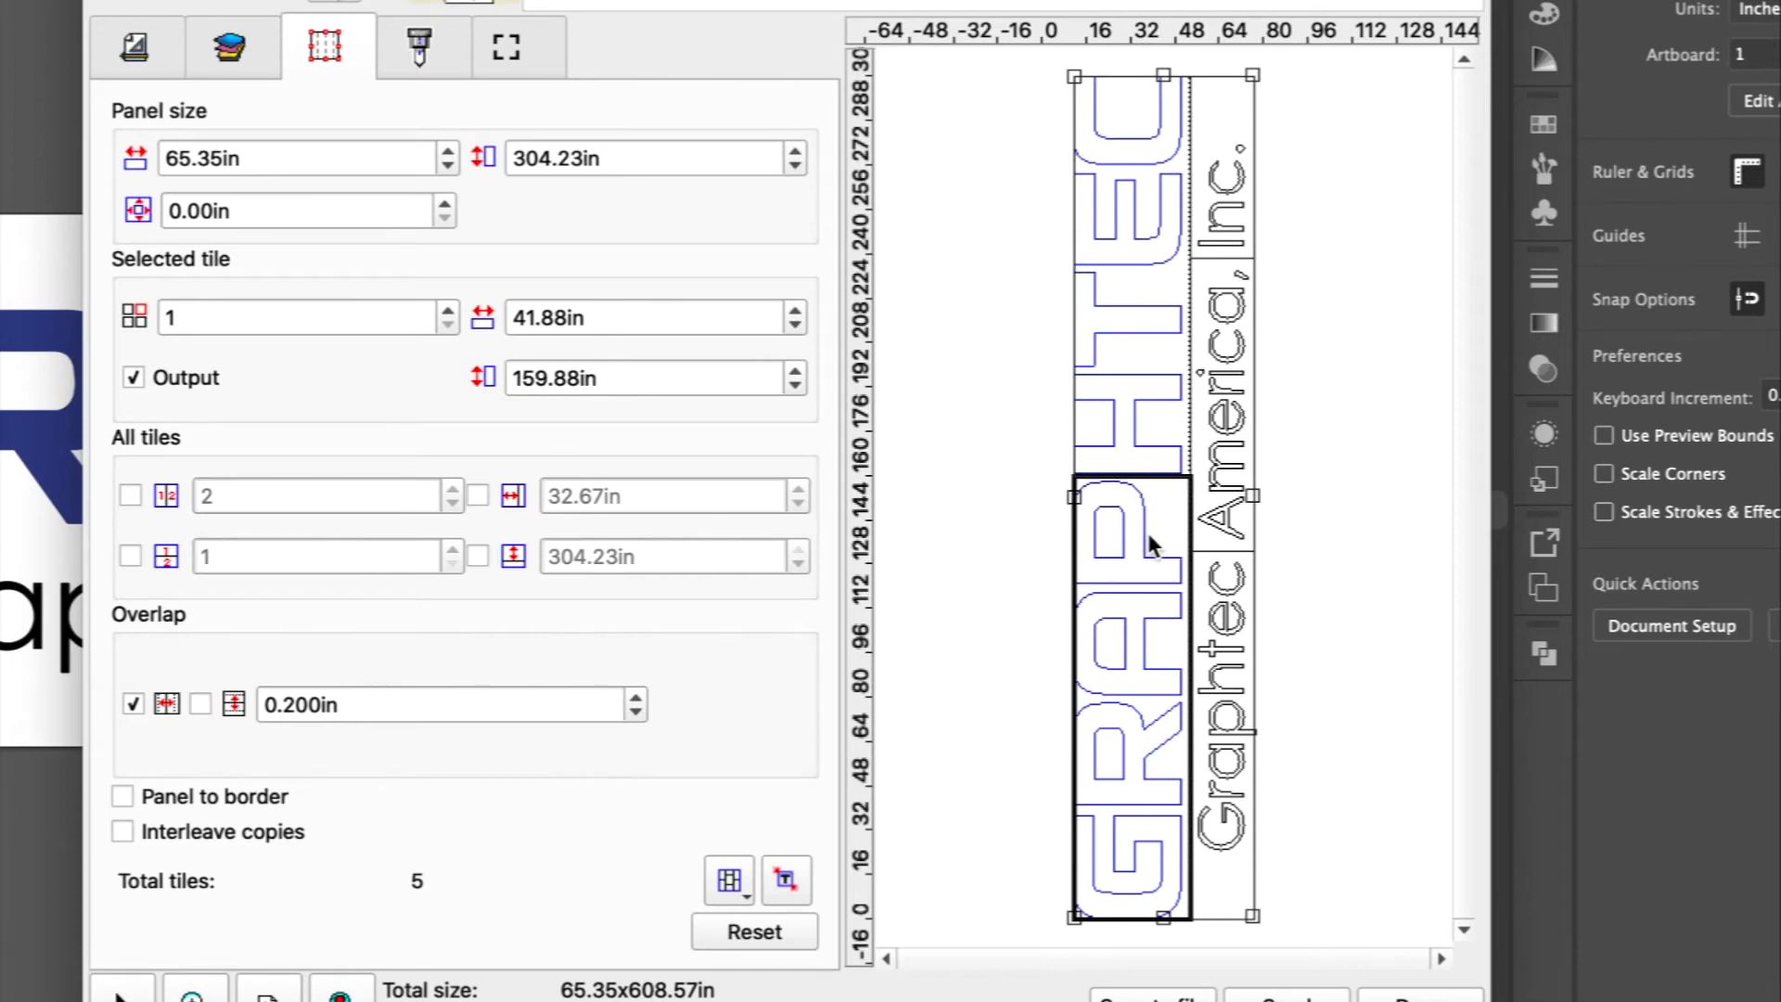
# Step: Exclude the HTEC, America and Inc. tiles from the output and reset the tiling
pyautogui.click(1146, 340)
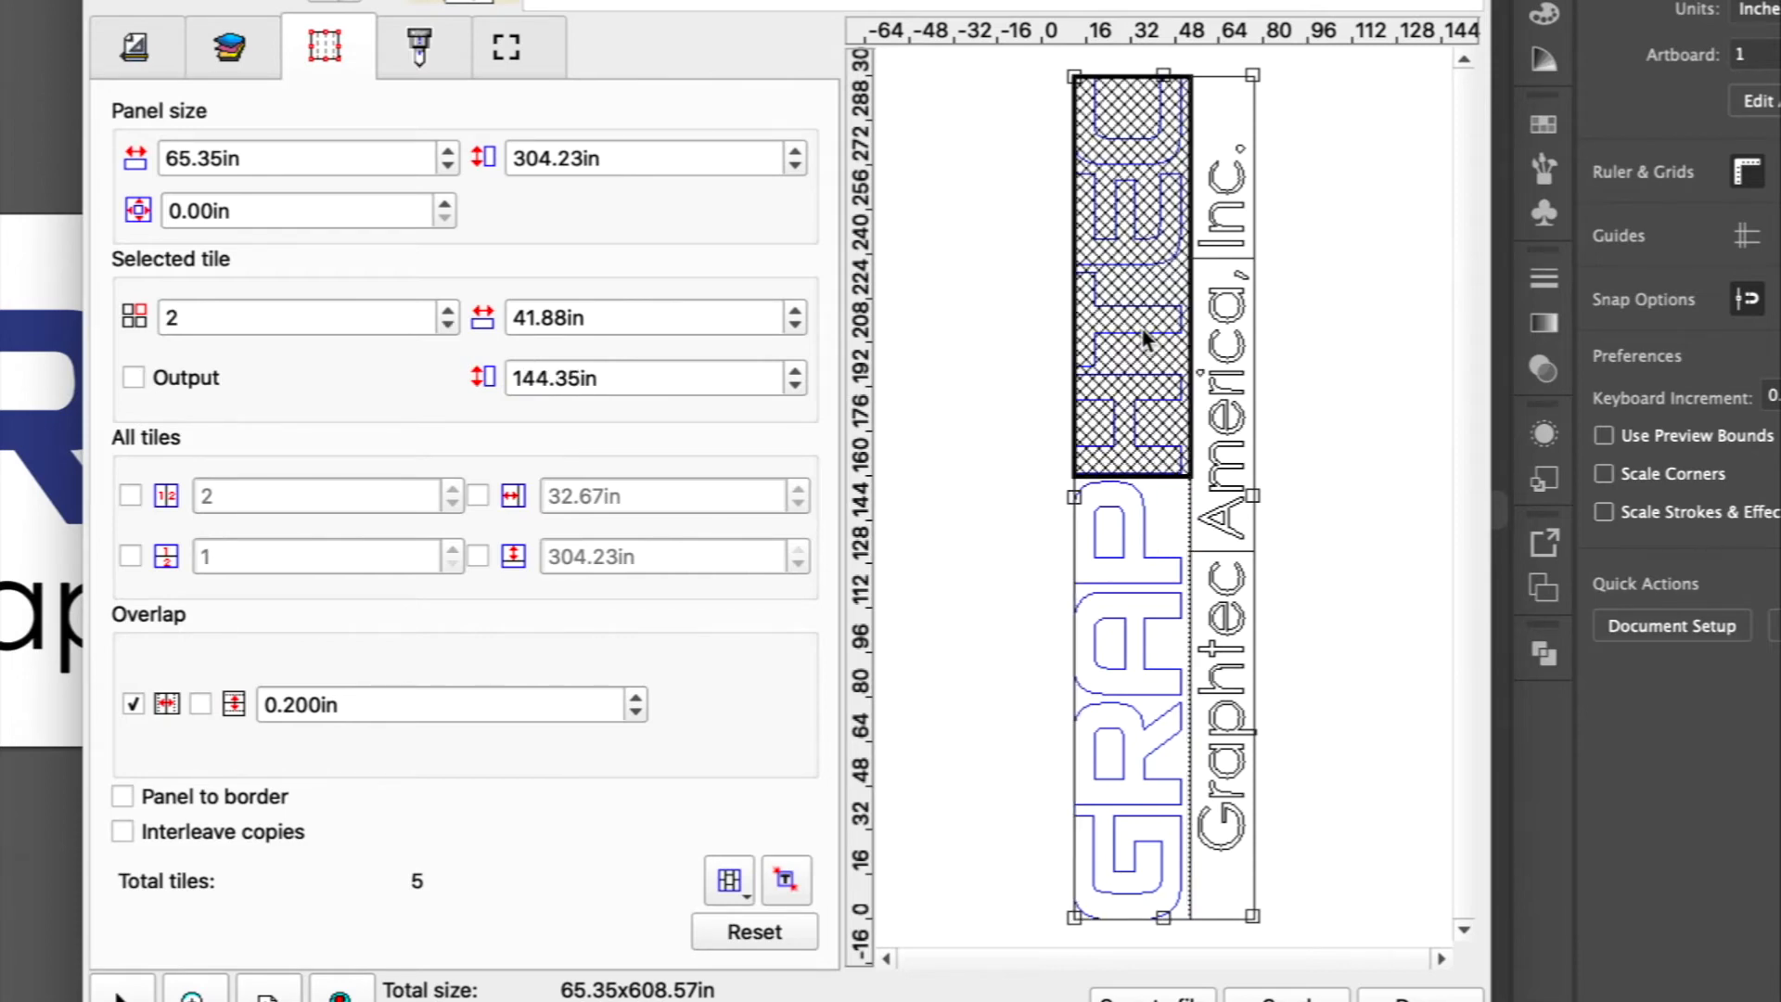
pyautogui.click(1232, 484)
pyautogui.click(1219, 194)
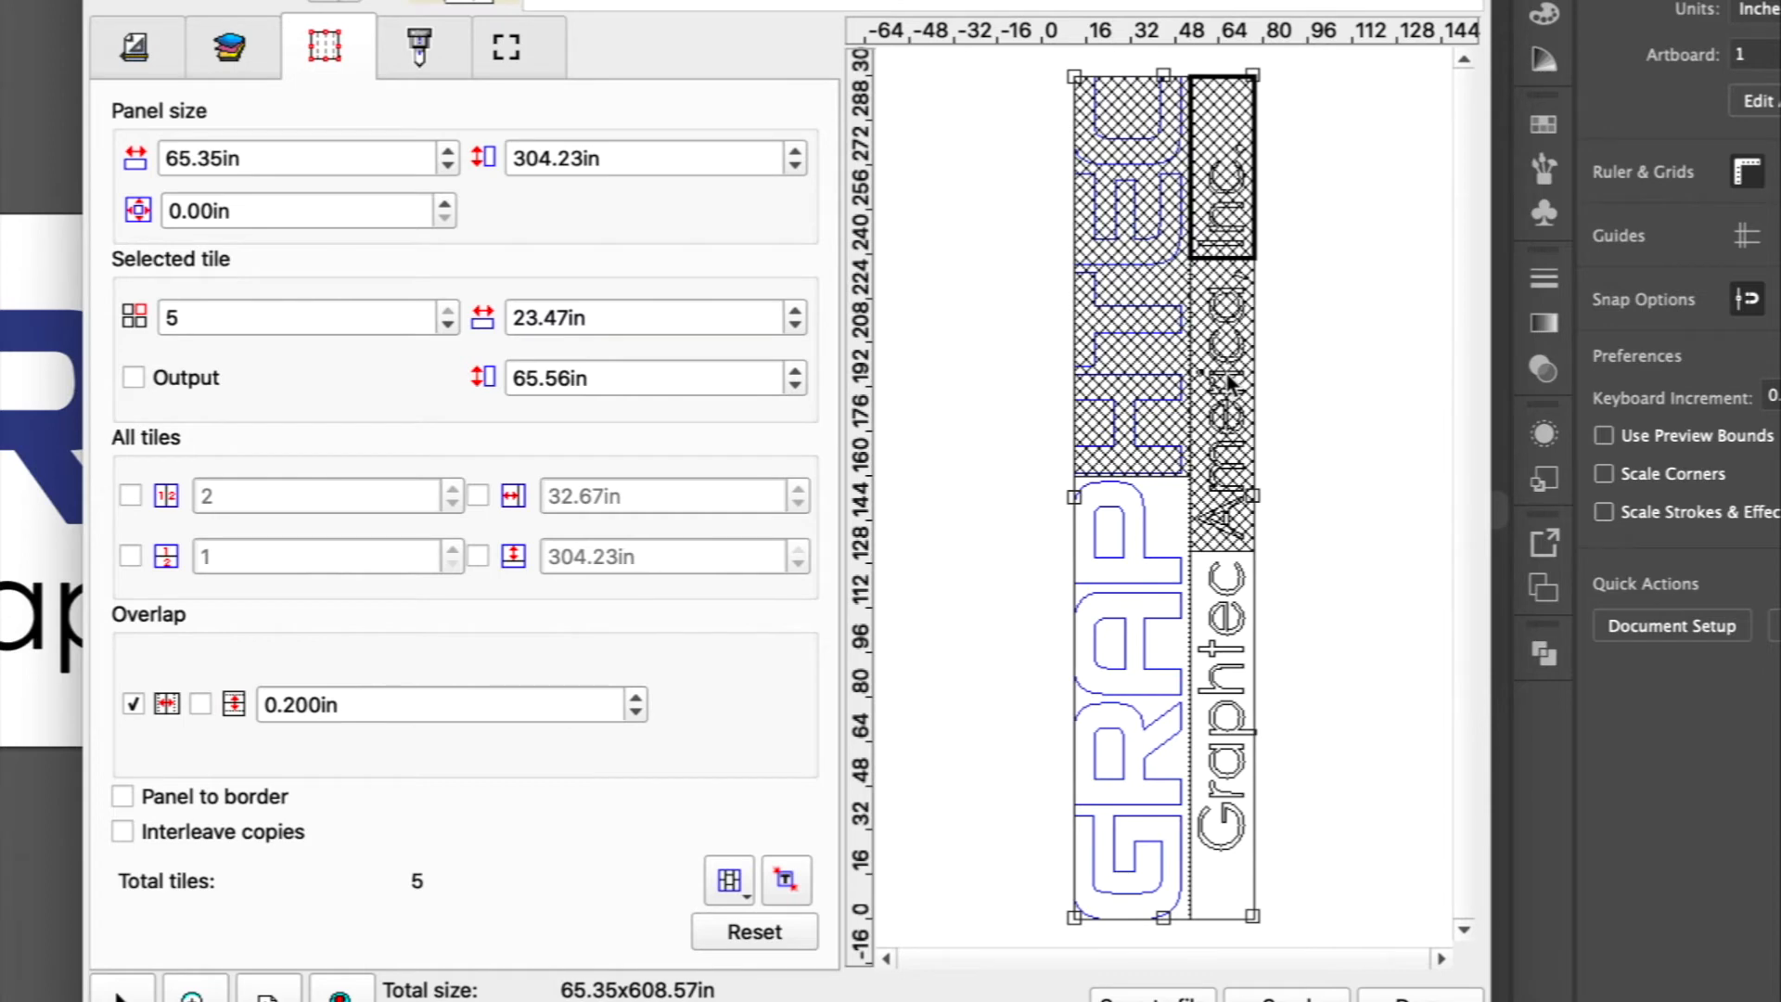
pyautogui.click(757, 935)
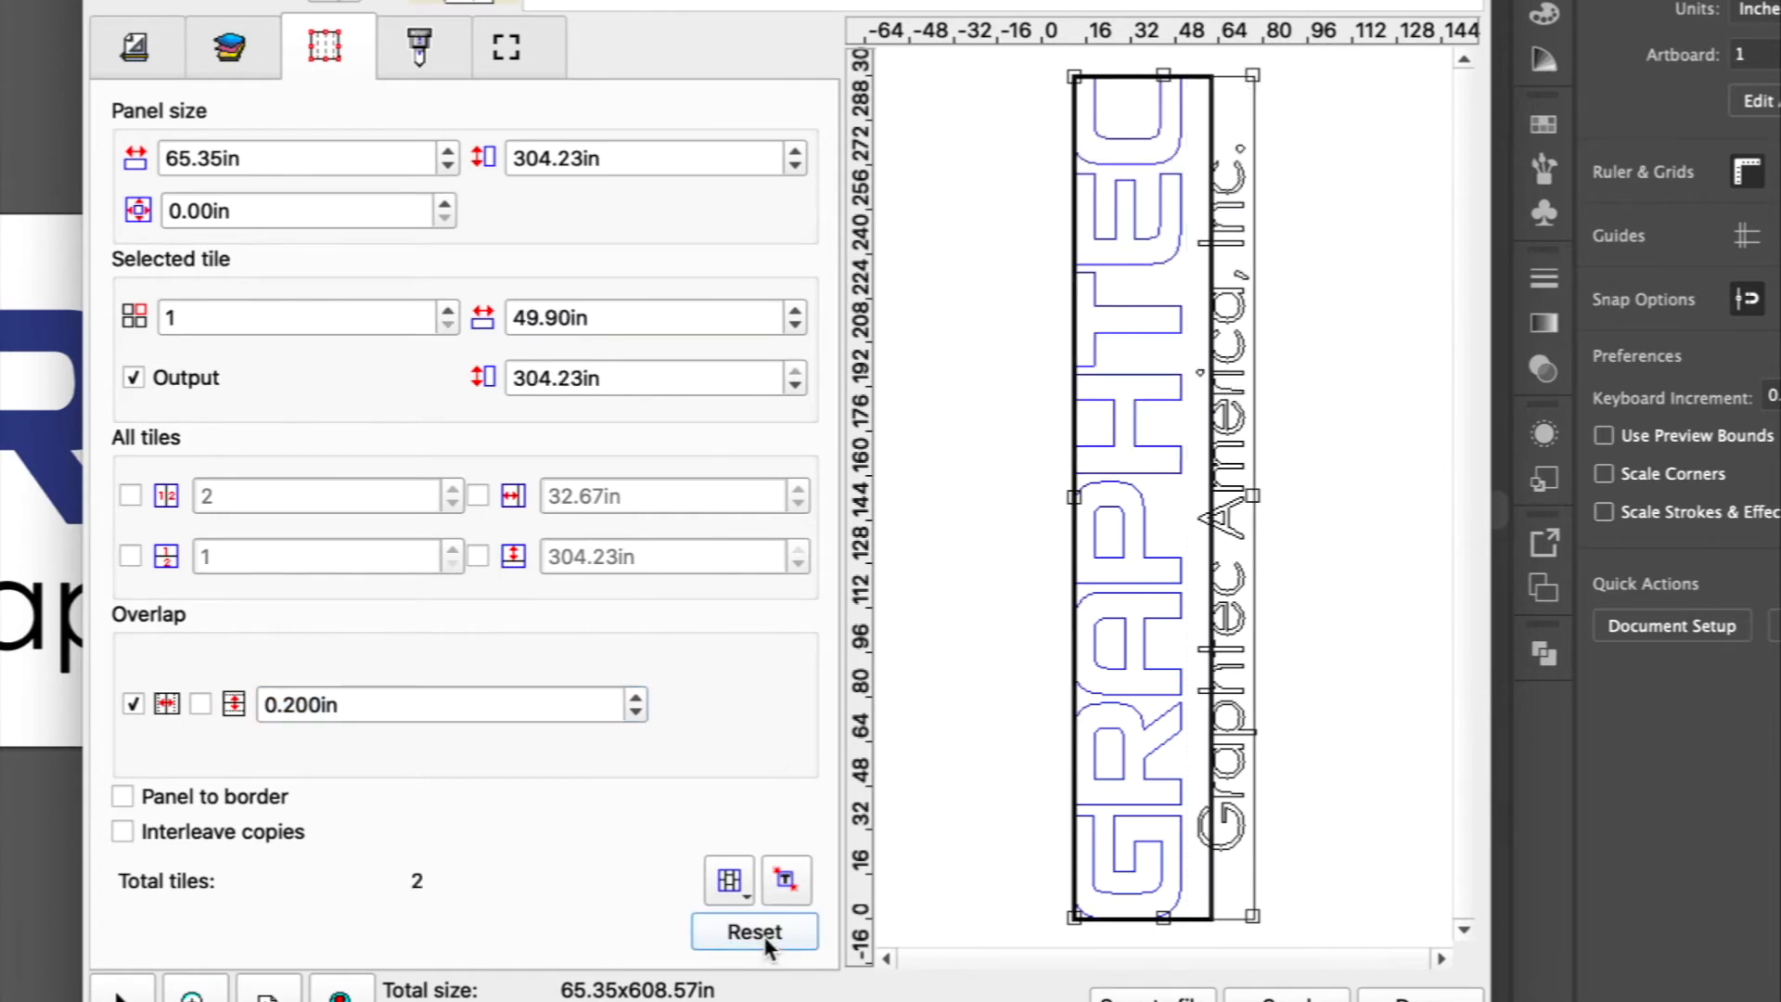
# Step: Set the proportional job scale back to 100%
pyautogui.click(137, 51)
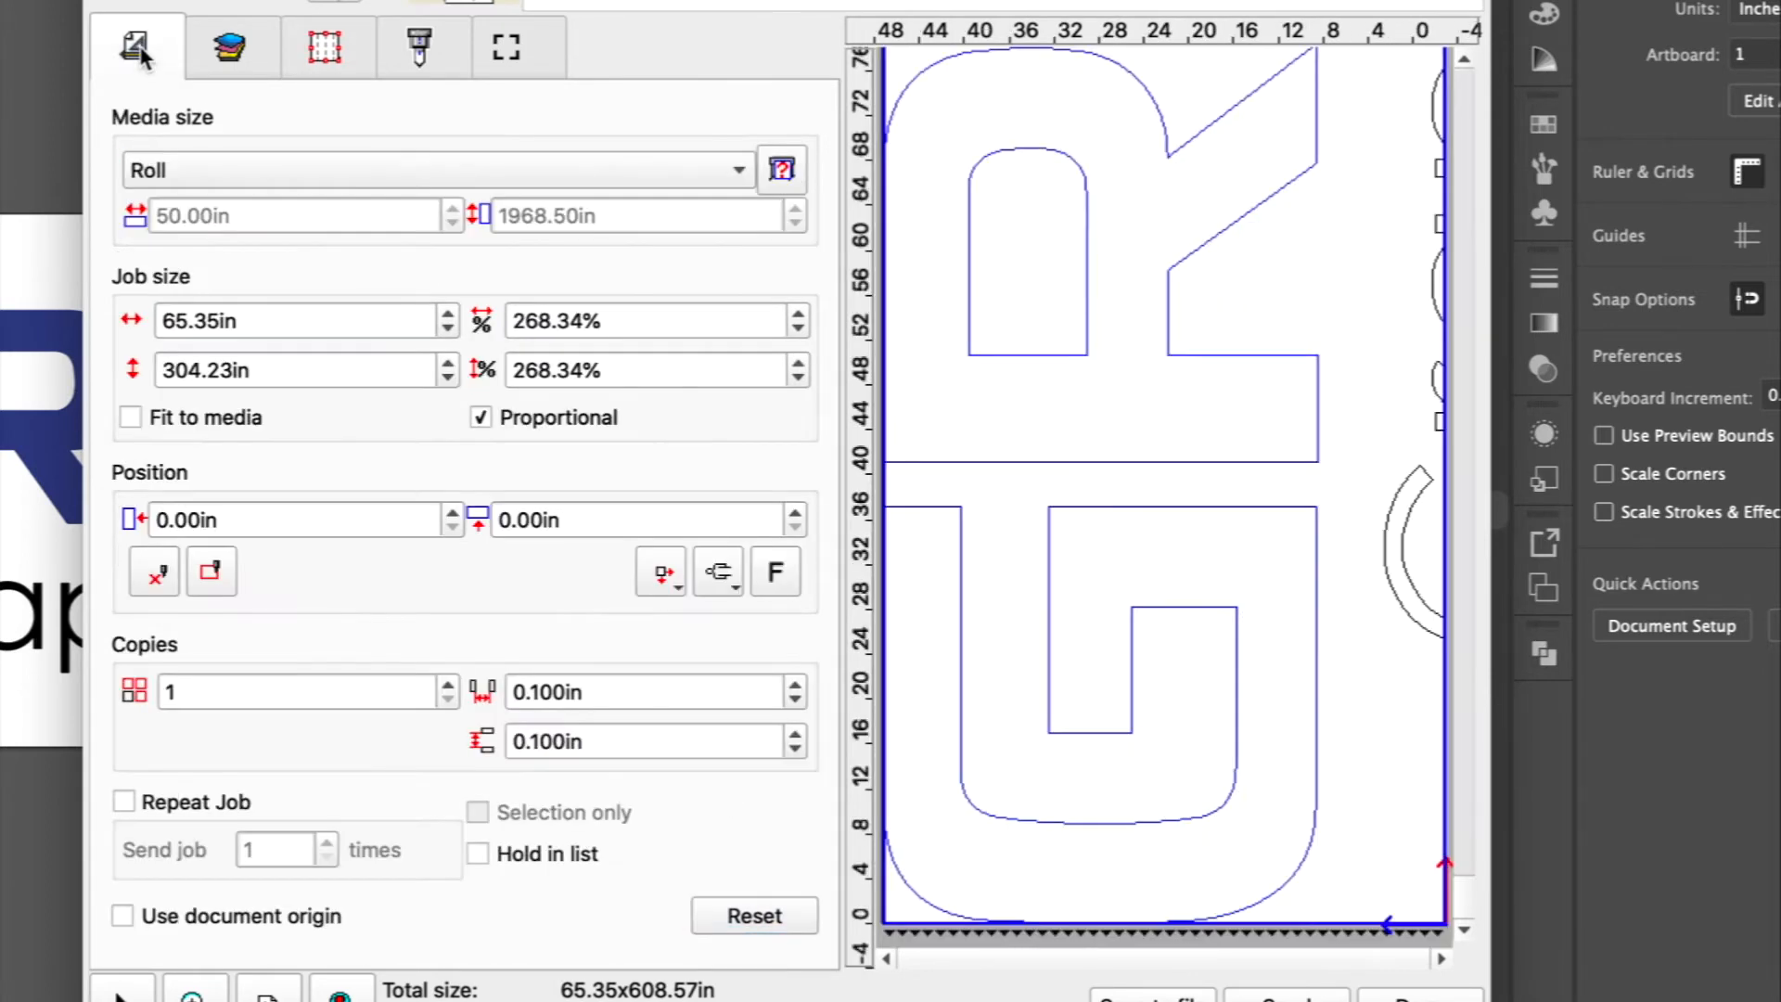
pyautogui.doubleClick(616, 330)
pyautogui.write('100')
pyautogui.press('Return')
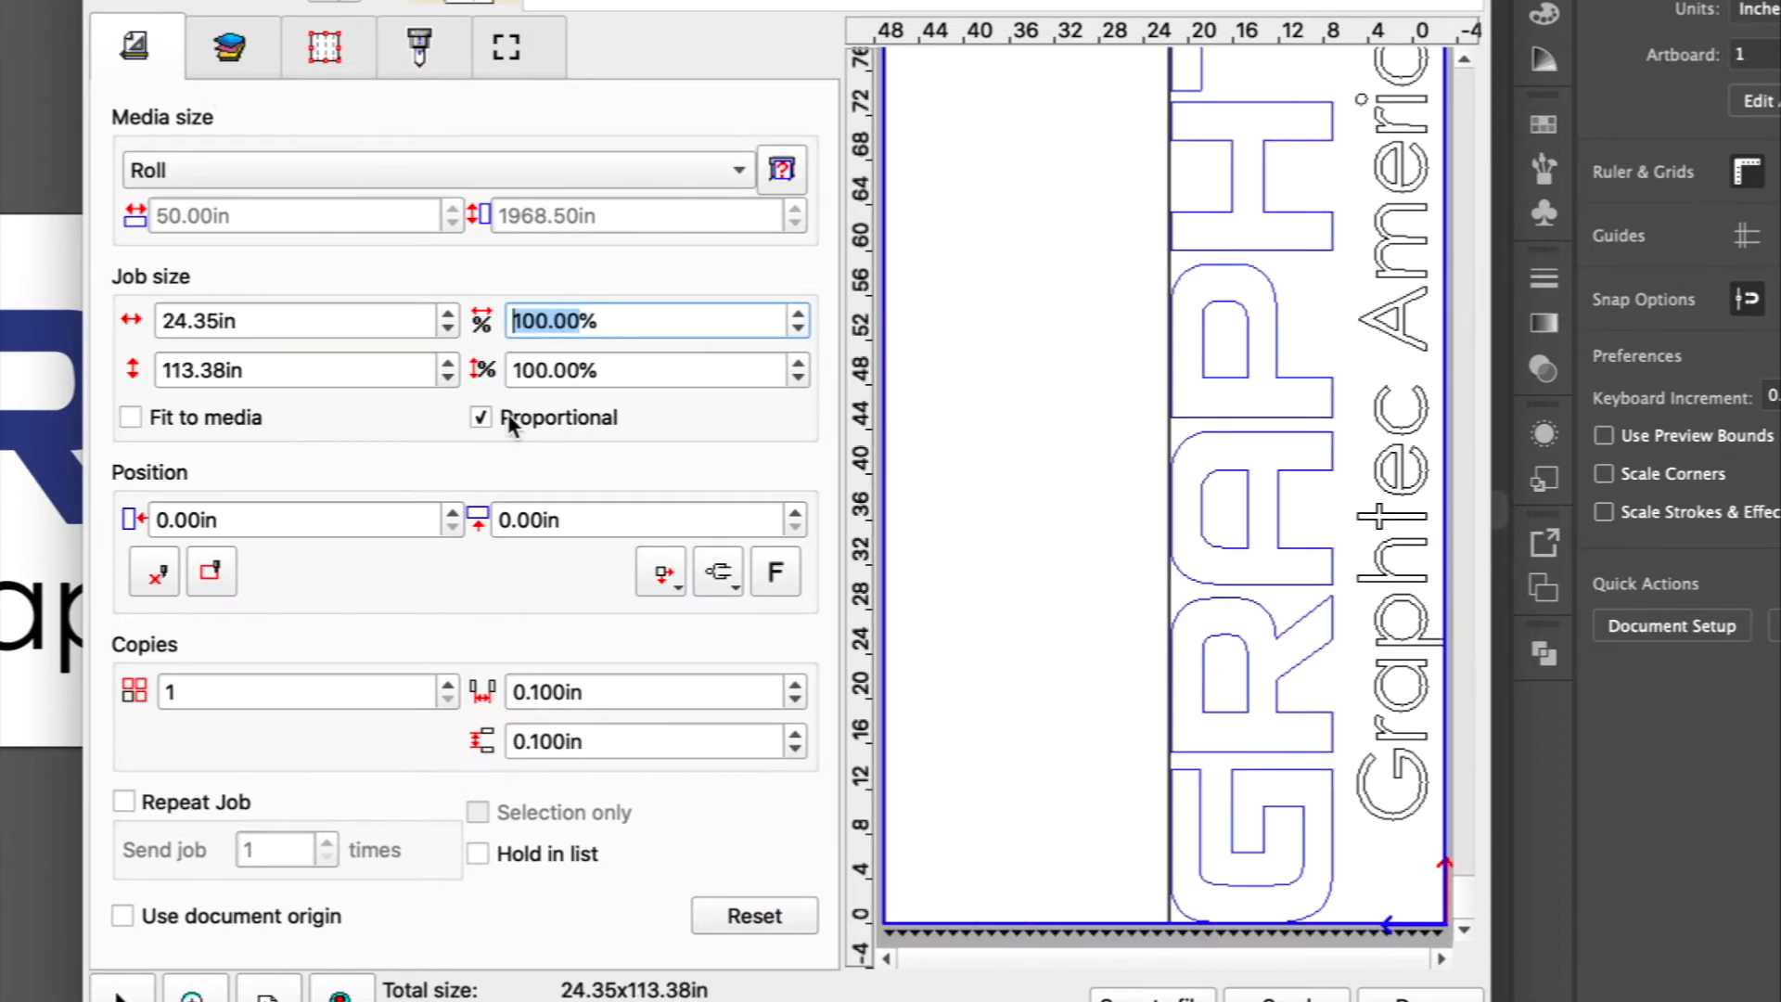
pyautogui.click(915, 375)
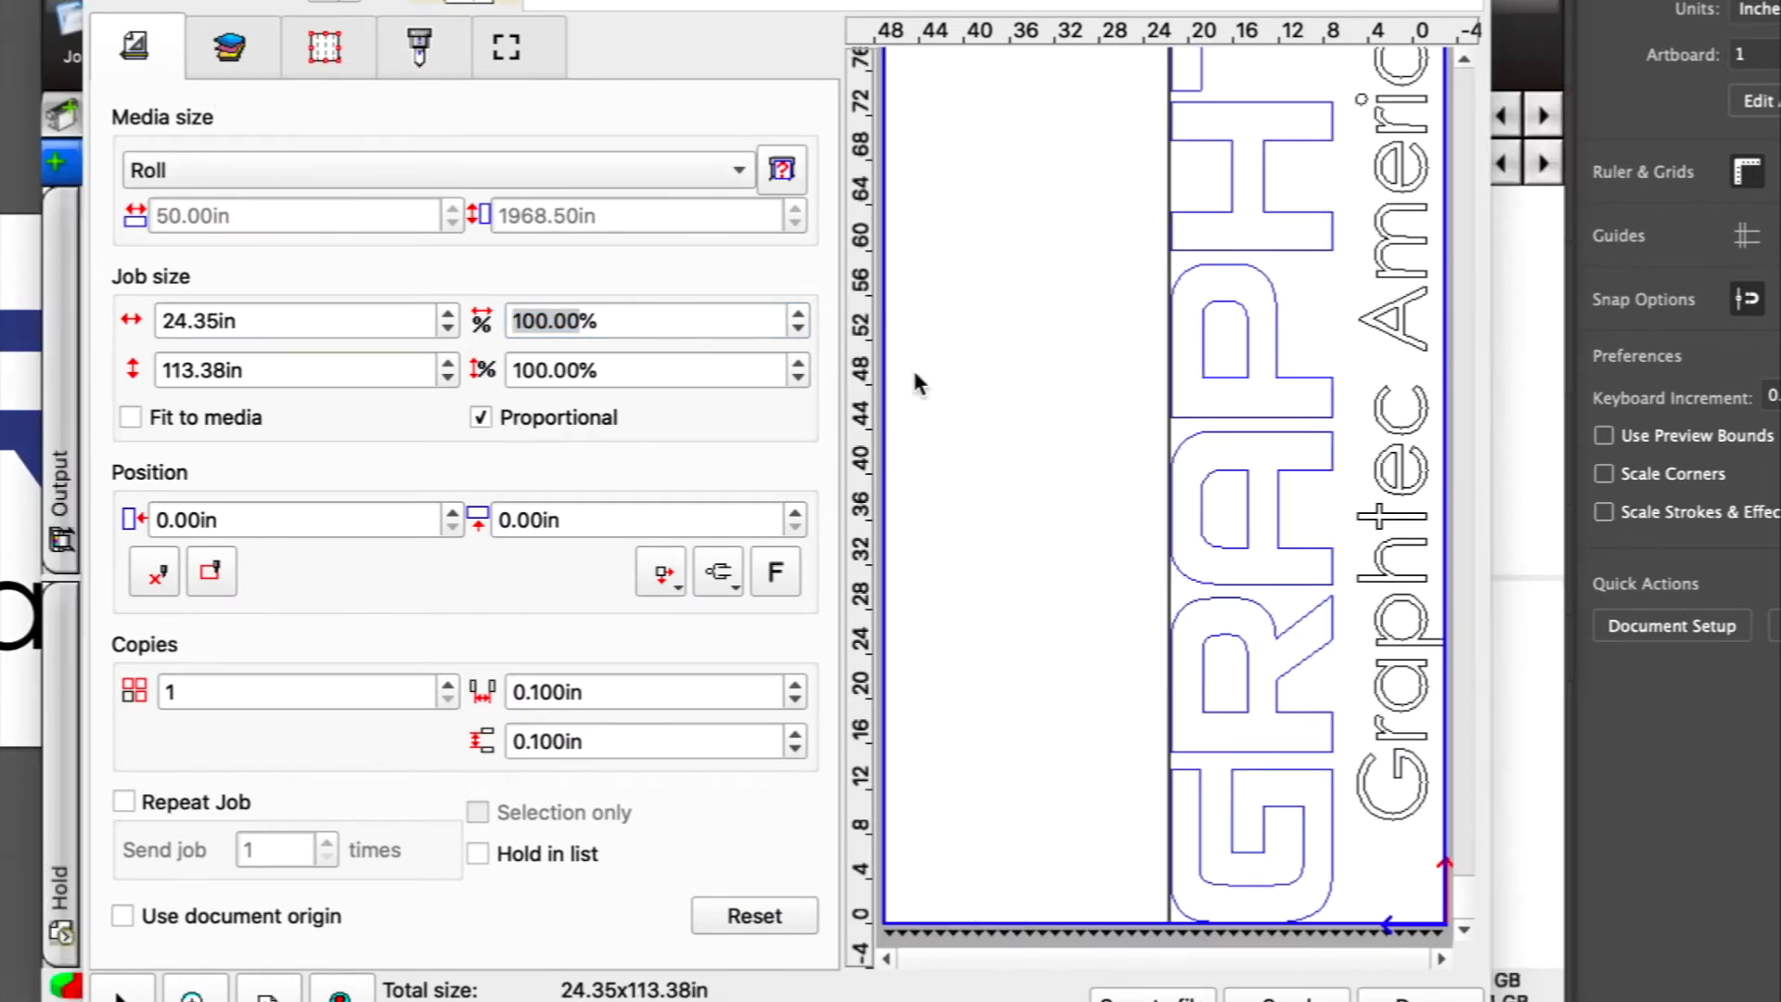
# Step: Disable Advance after plot in the advanced settings and enable it again
pyautogui.click(420, 51)
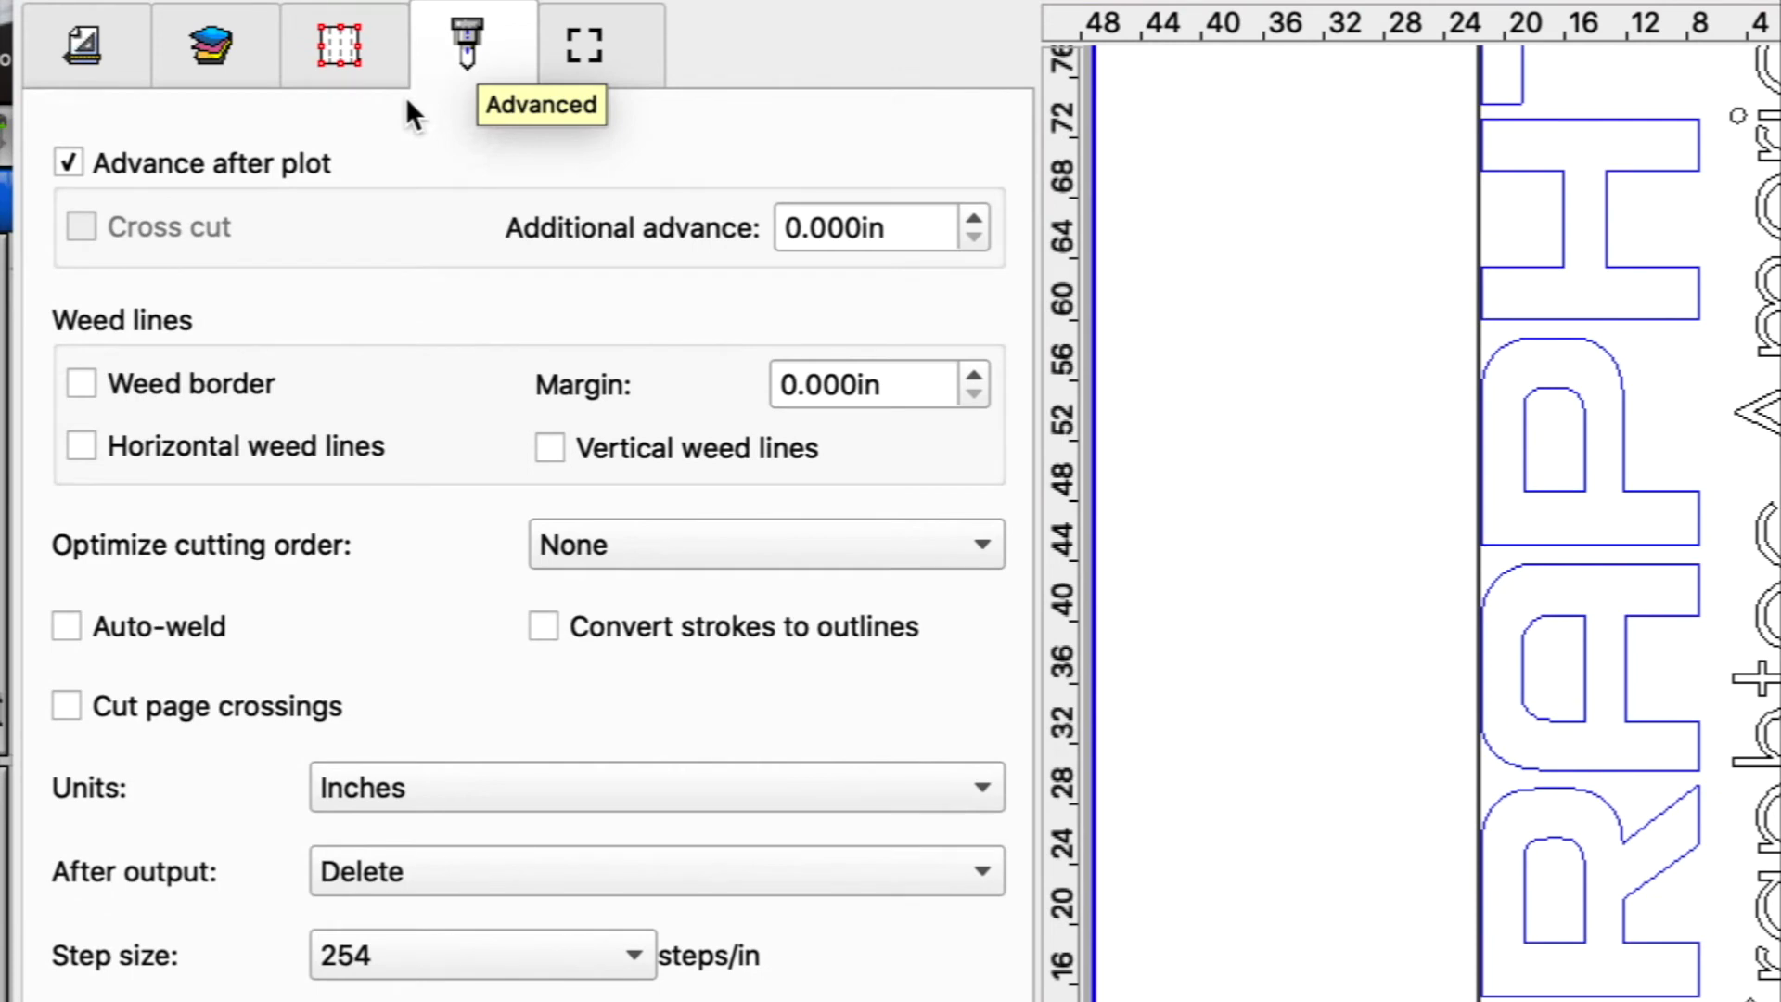
pyautogui.click(62, 159)
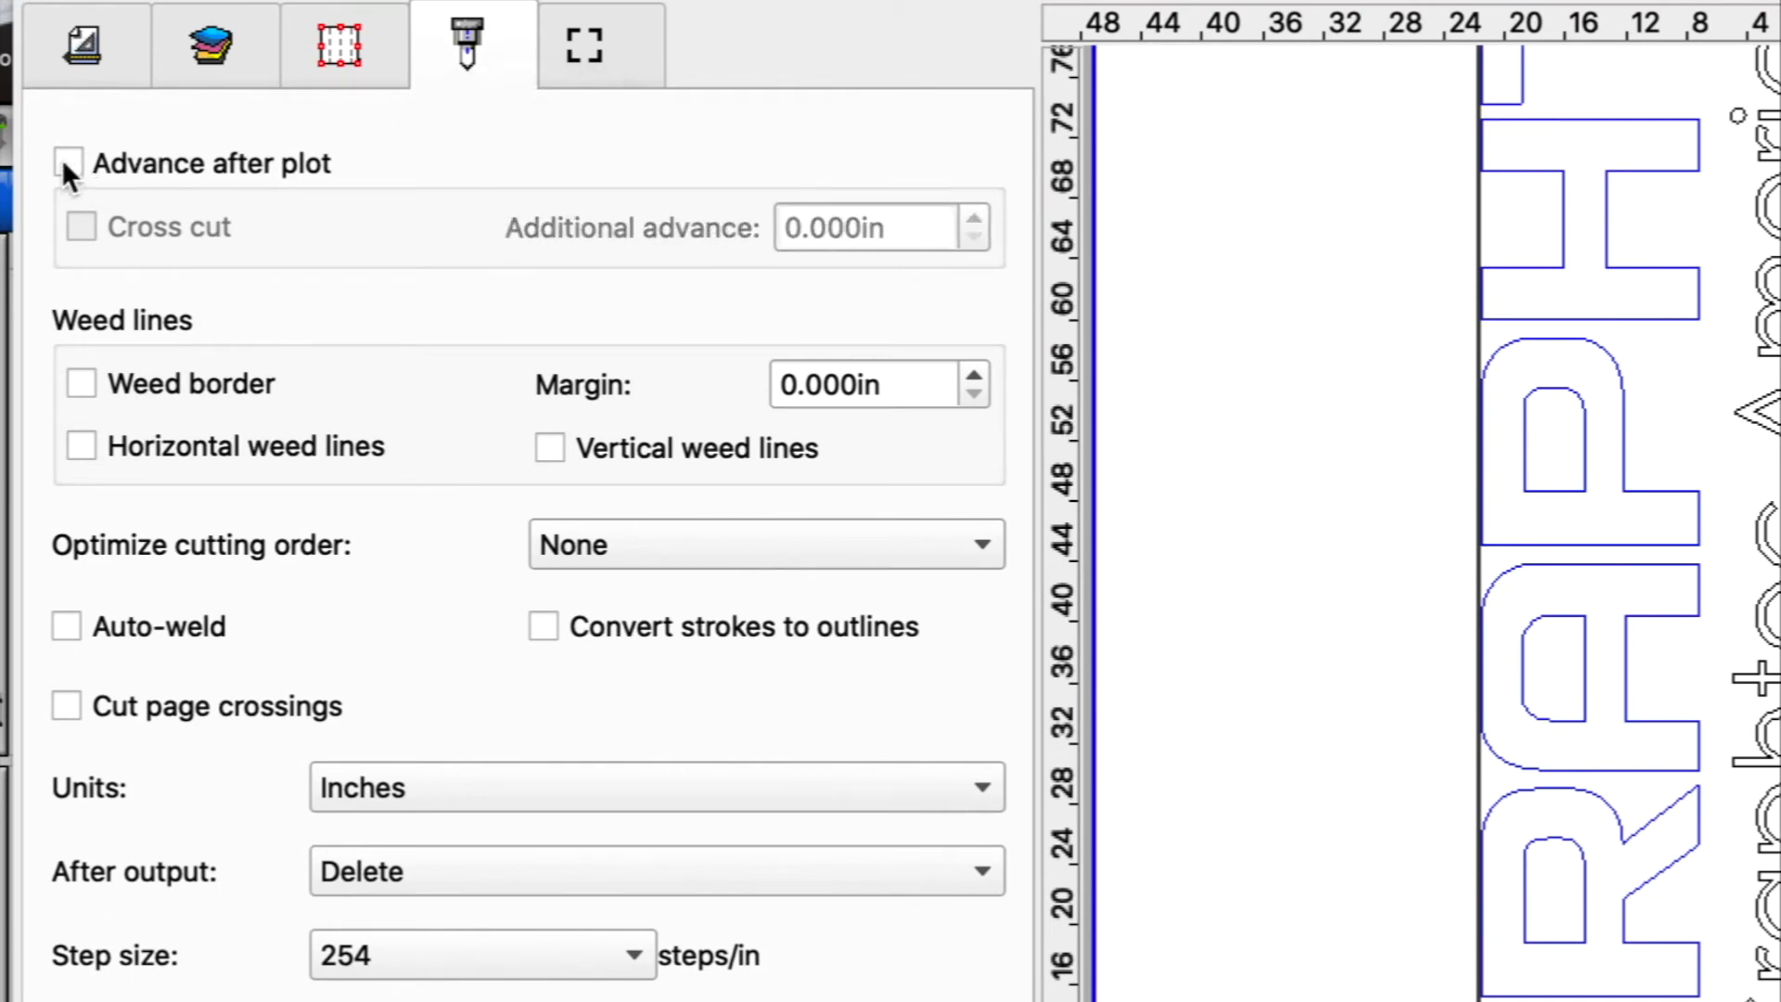
pyautogui.click(63, 160)
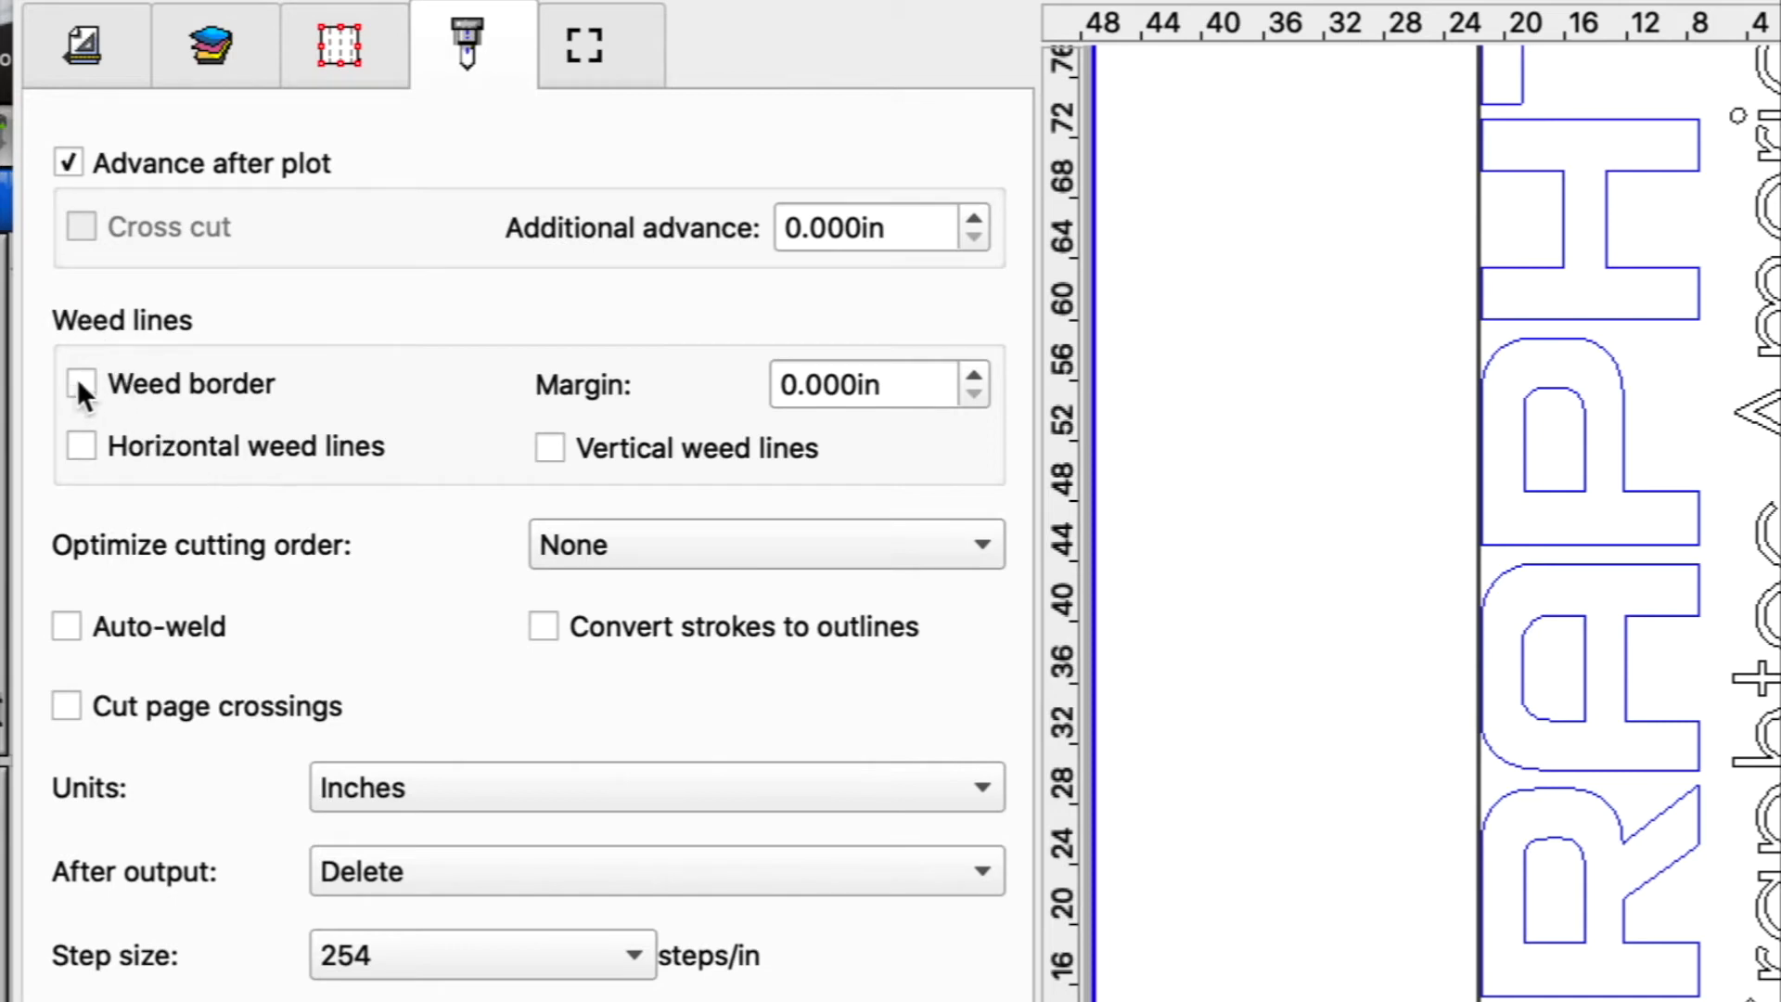
# Step: Turn on the weed border together with the horizontal and vertical weed lines
pyautogui.click(82, 447)
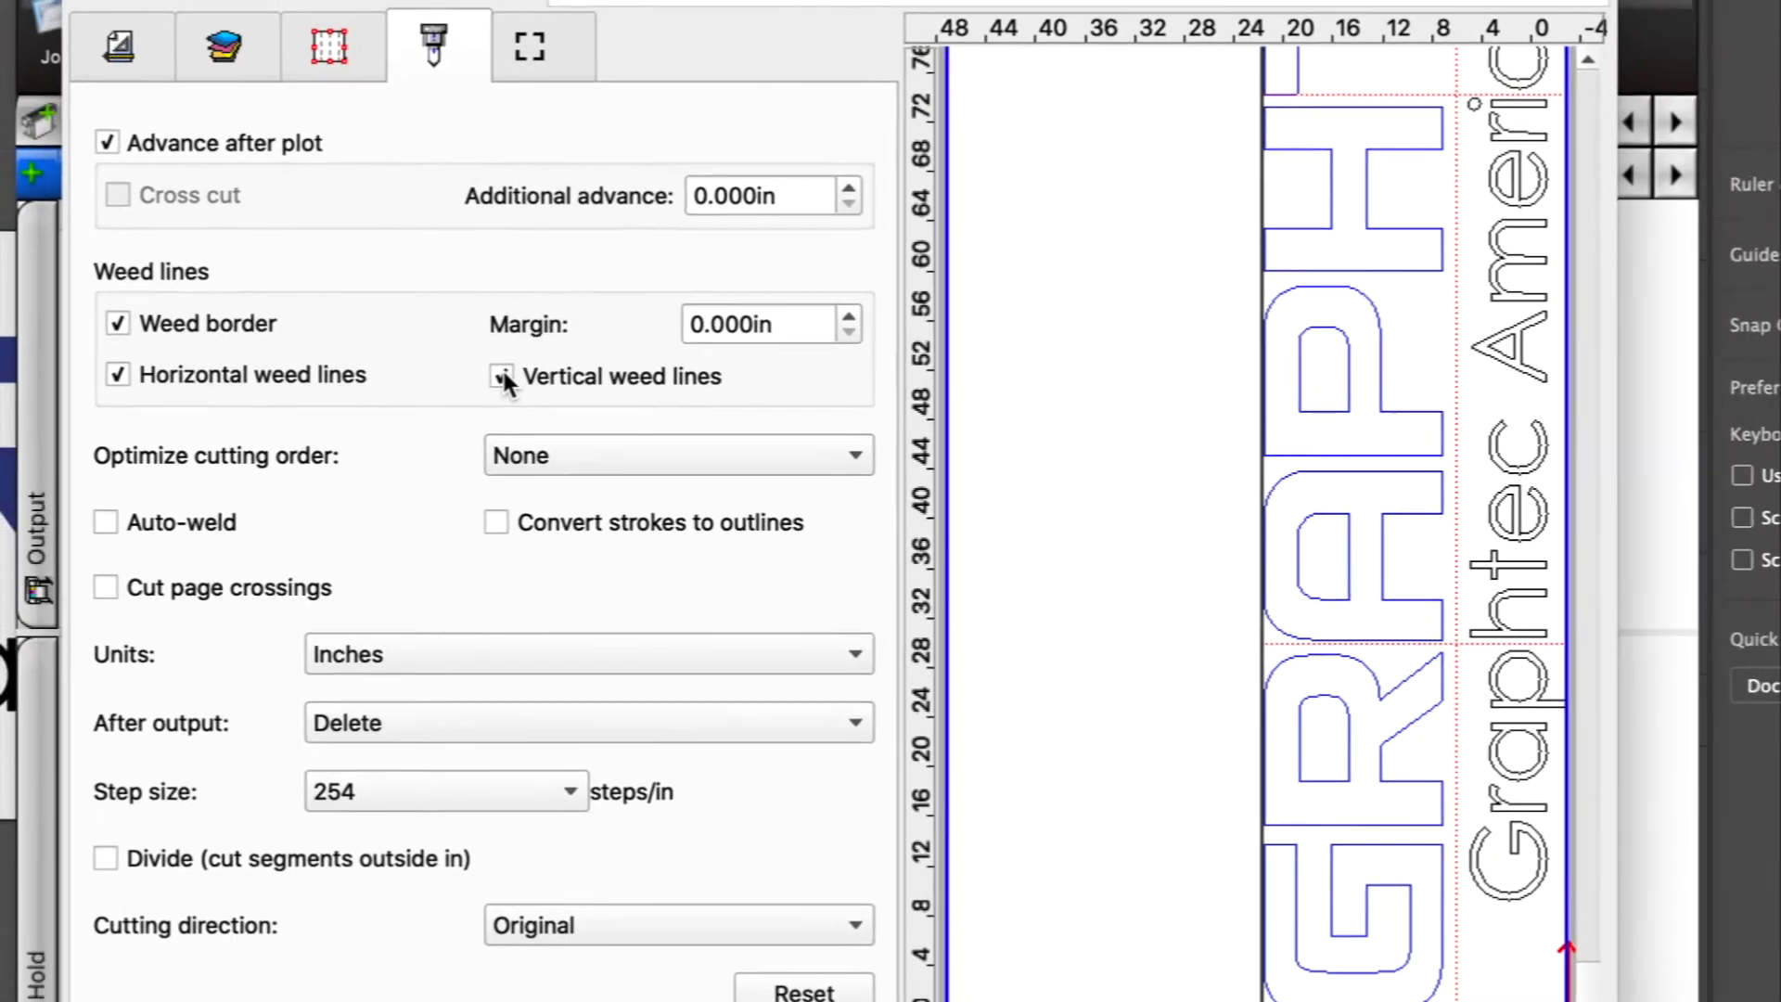
pyautogui.click(546, 447)
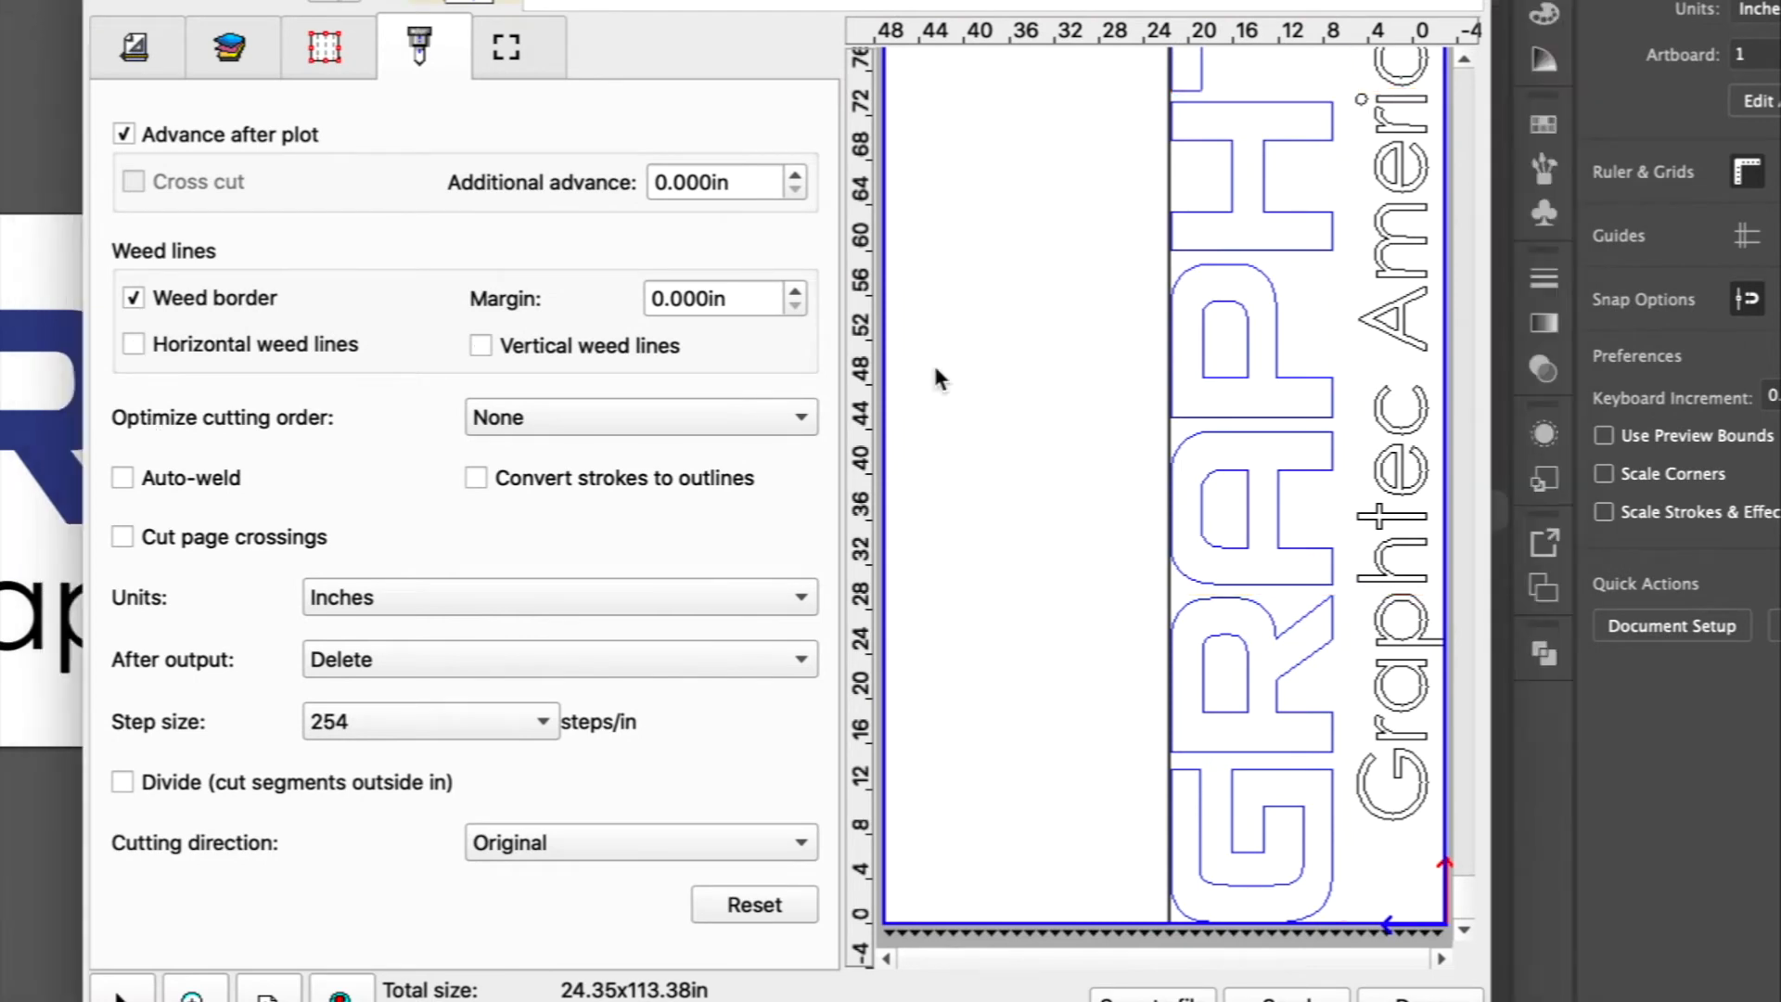
# Step: Look over the registration mark options
pyautogui.click(516, 57)
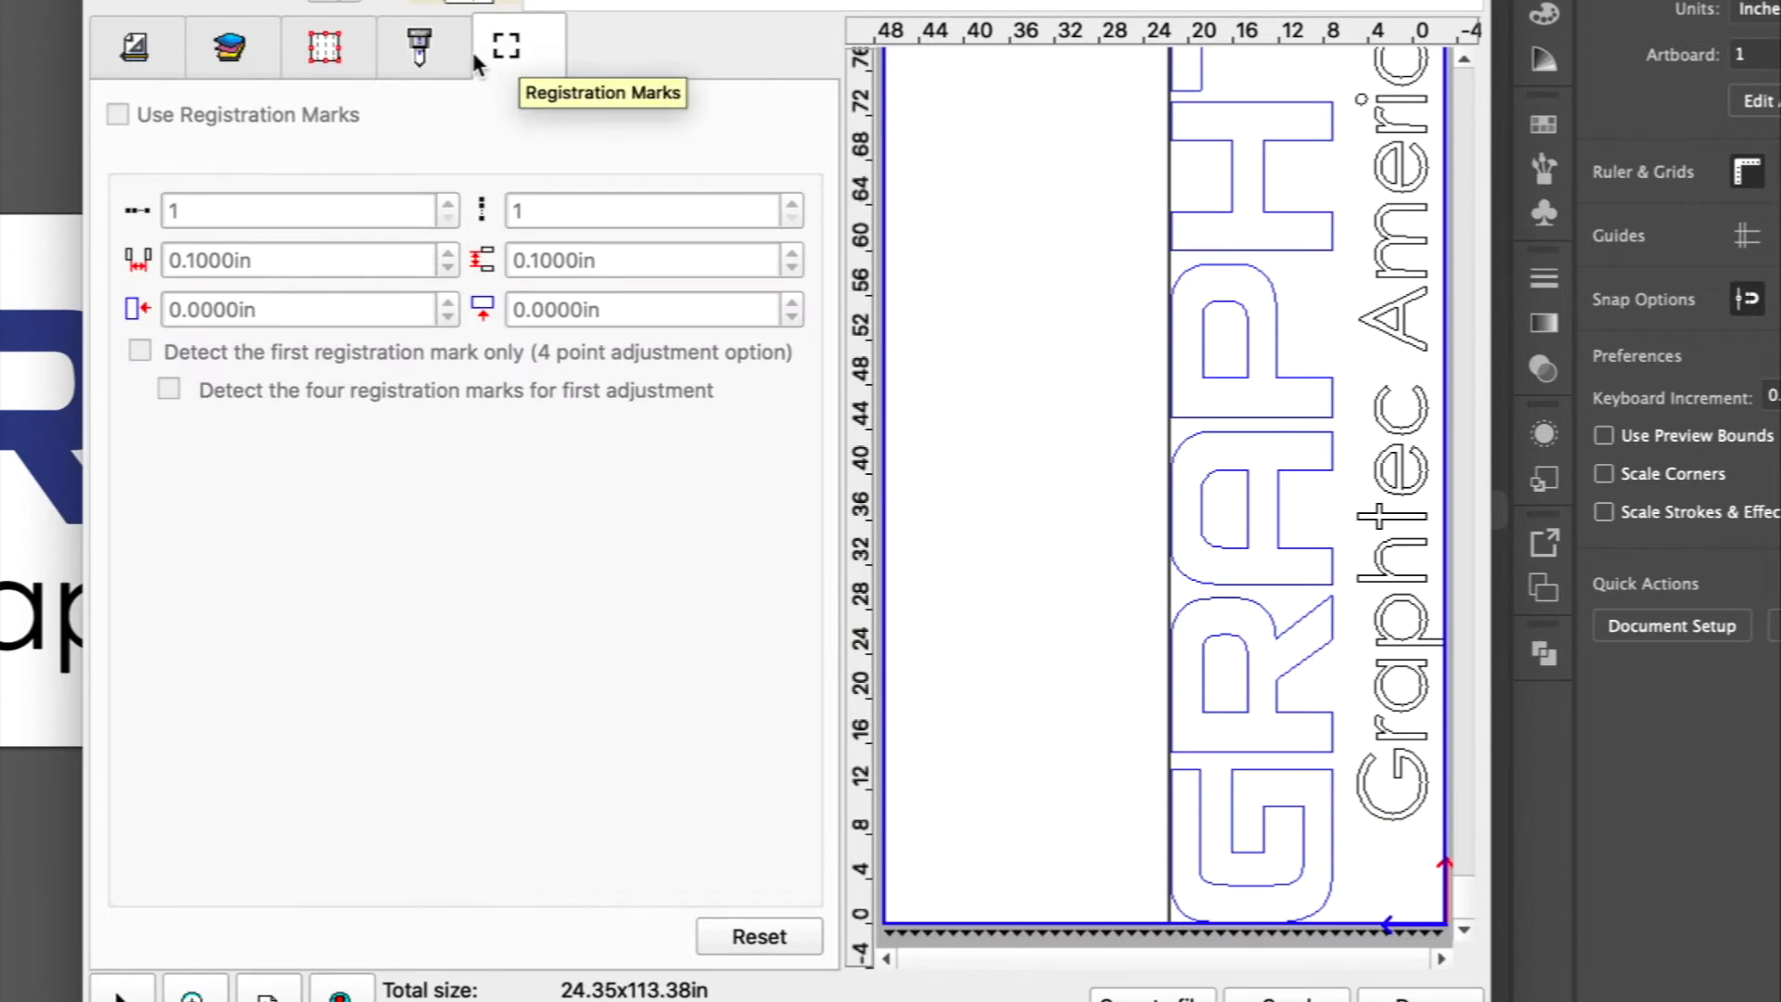
# Step: Change the media size from Roll to User defined and set the media width to 51.00 in
pyautogui.click(133, 48)
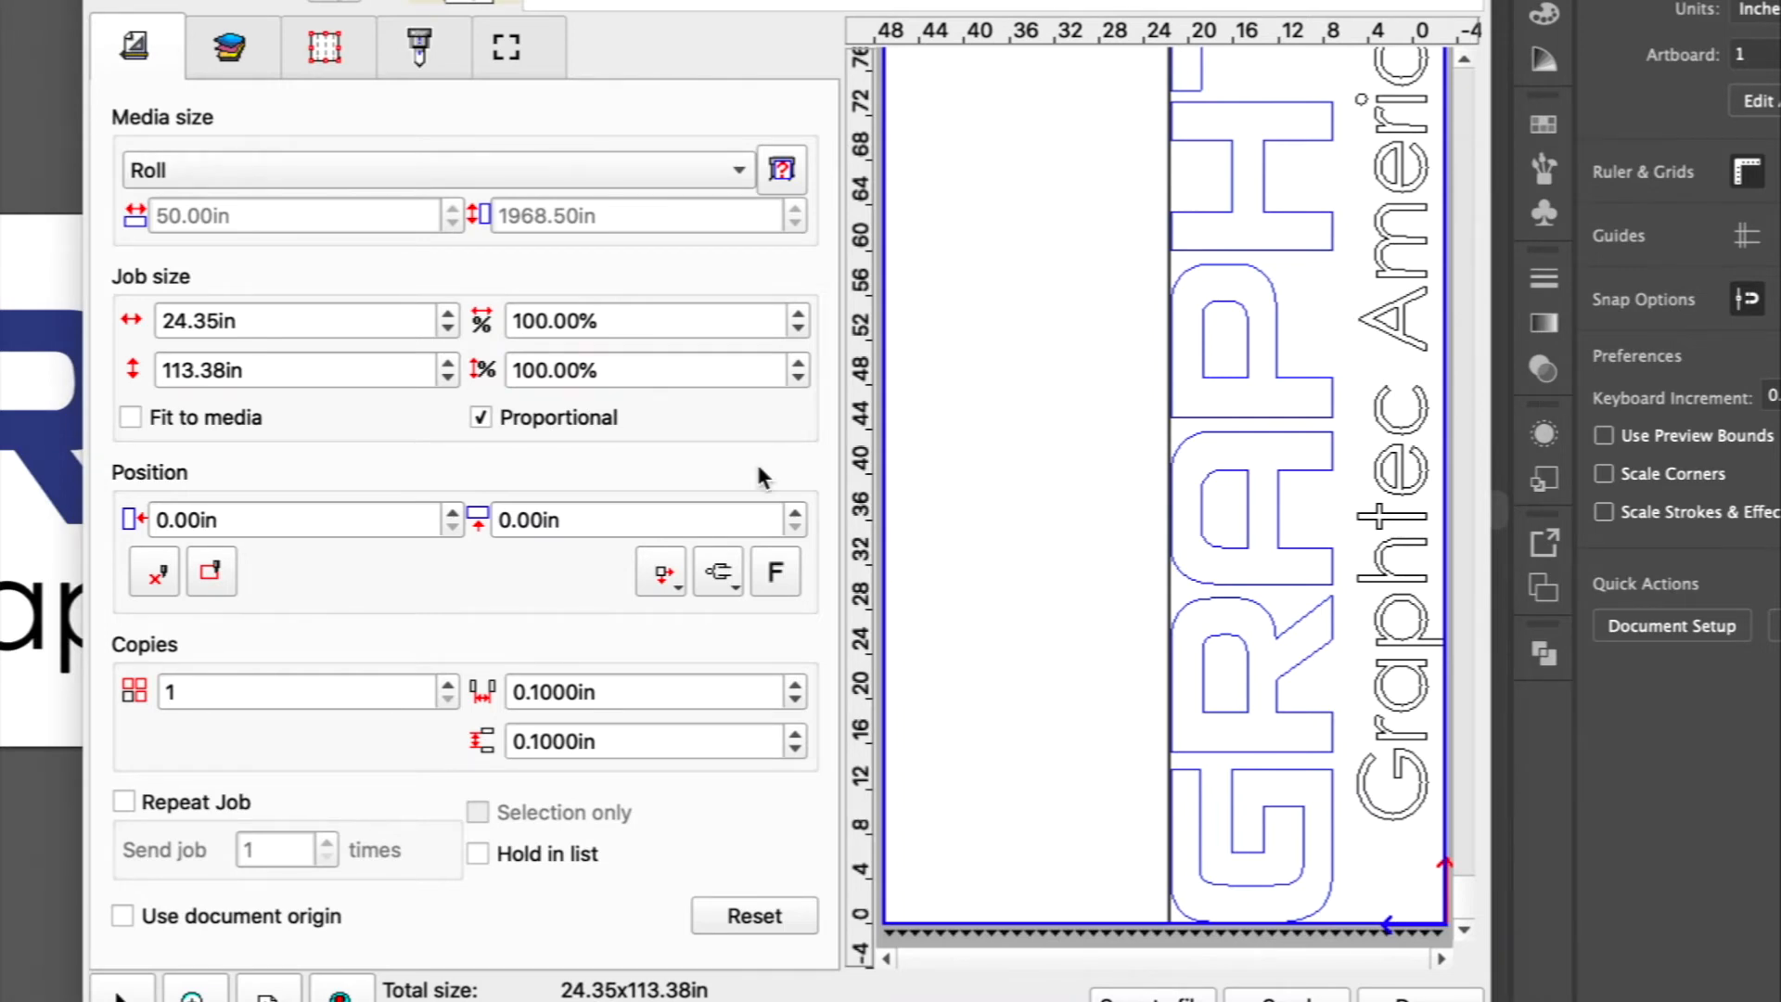
pyautogui.click(736, 165)
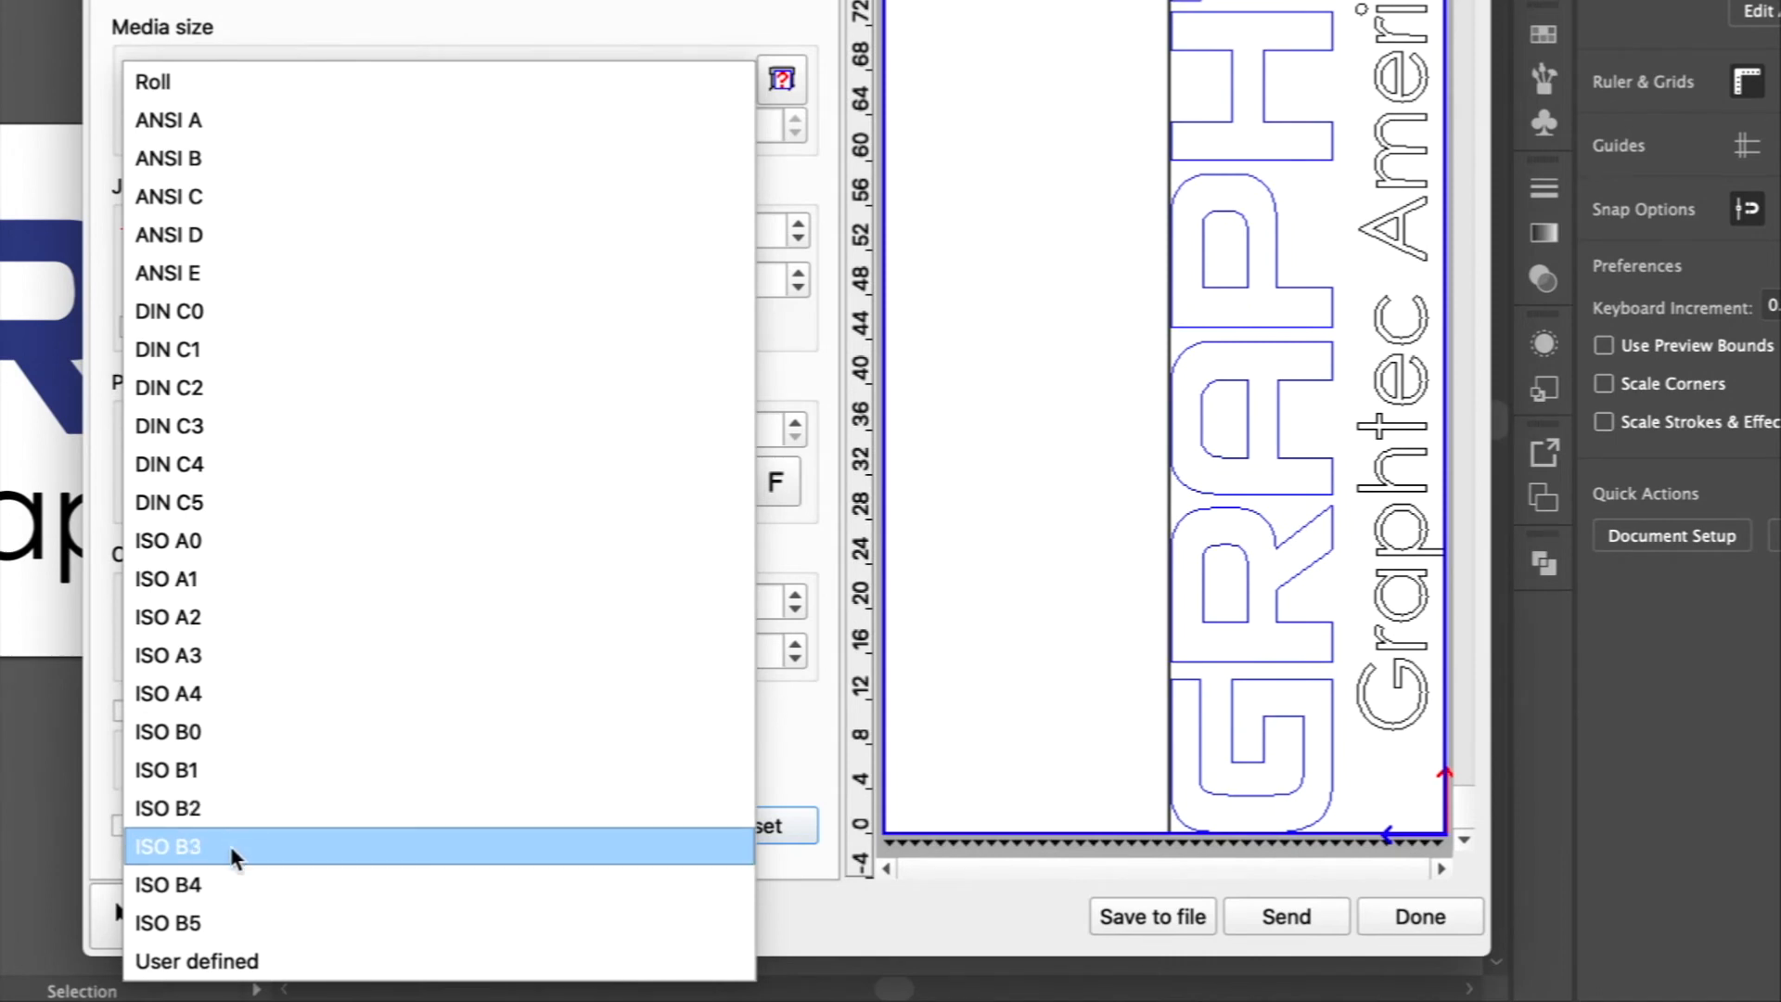
pyautogui.click(232, 965)
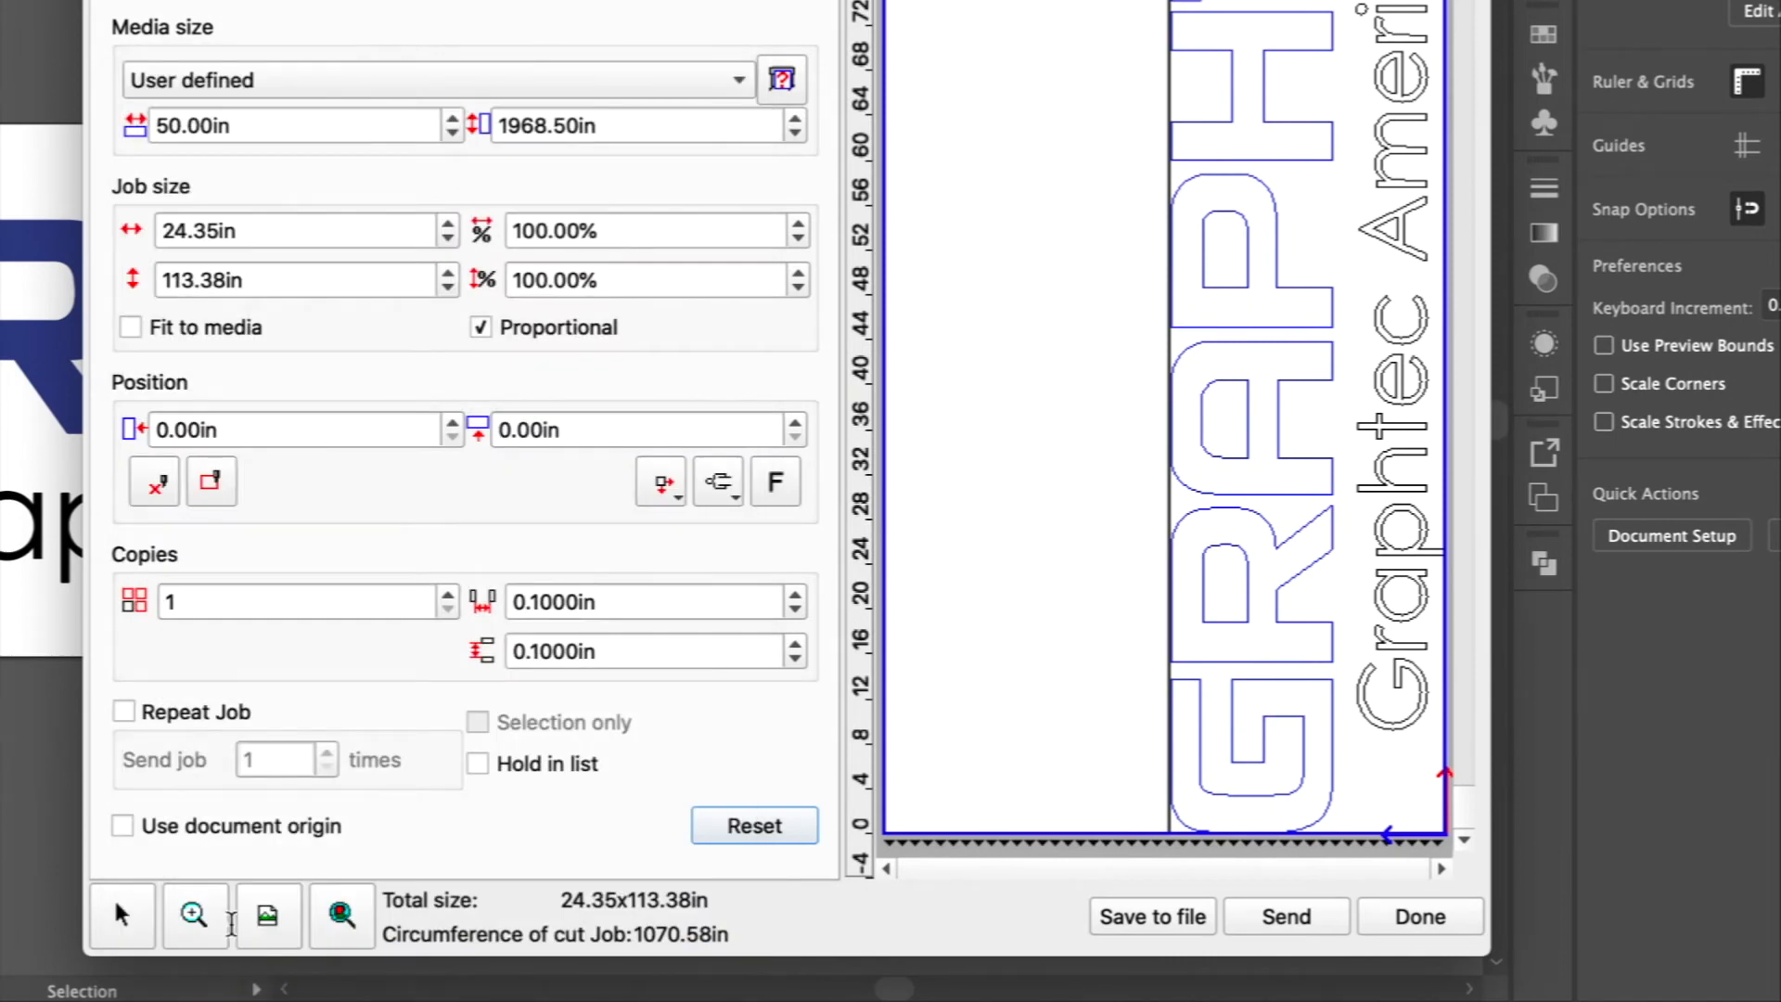
pyautogui.click(452, 118)
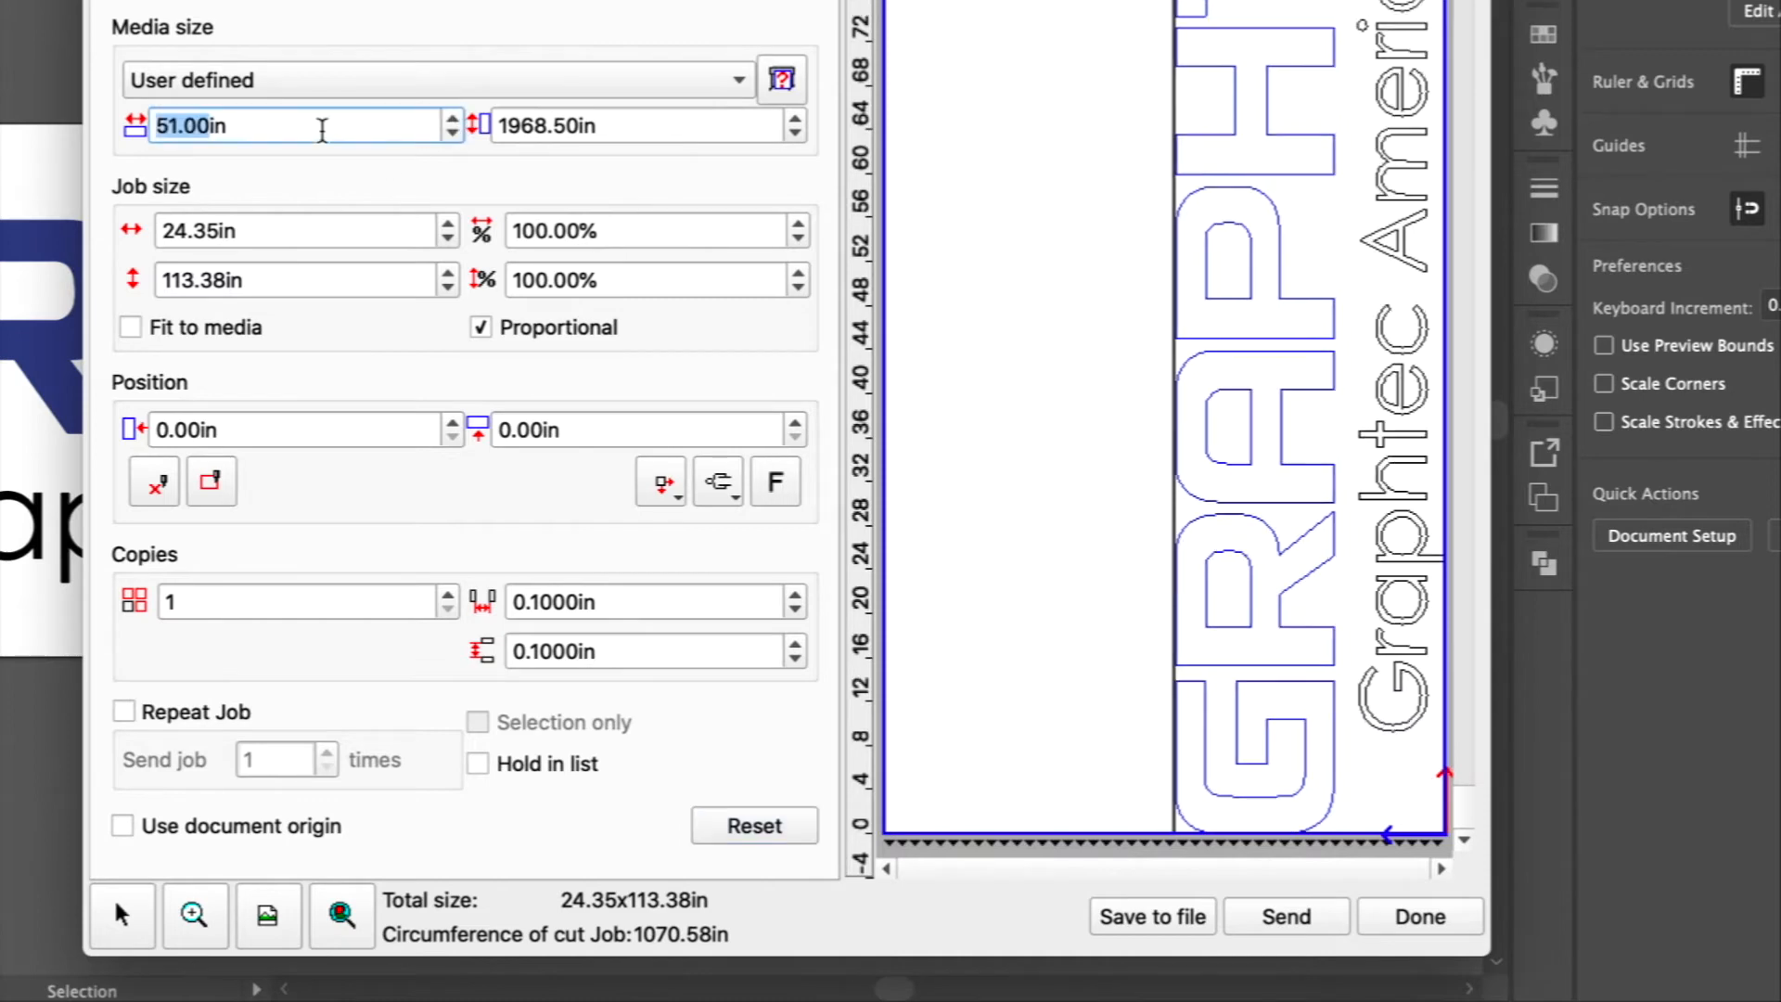
# Step: Set the media width to 50.00 in, switch the media size back to Roll and query the loaded media size
pyautogui.click(453, 133)
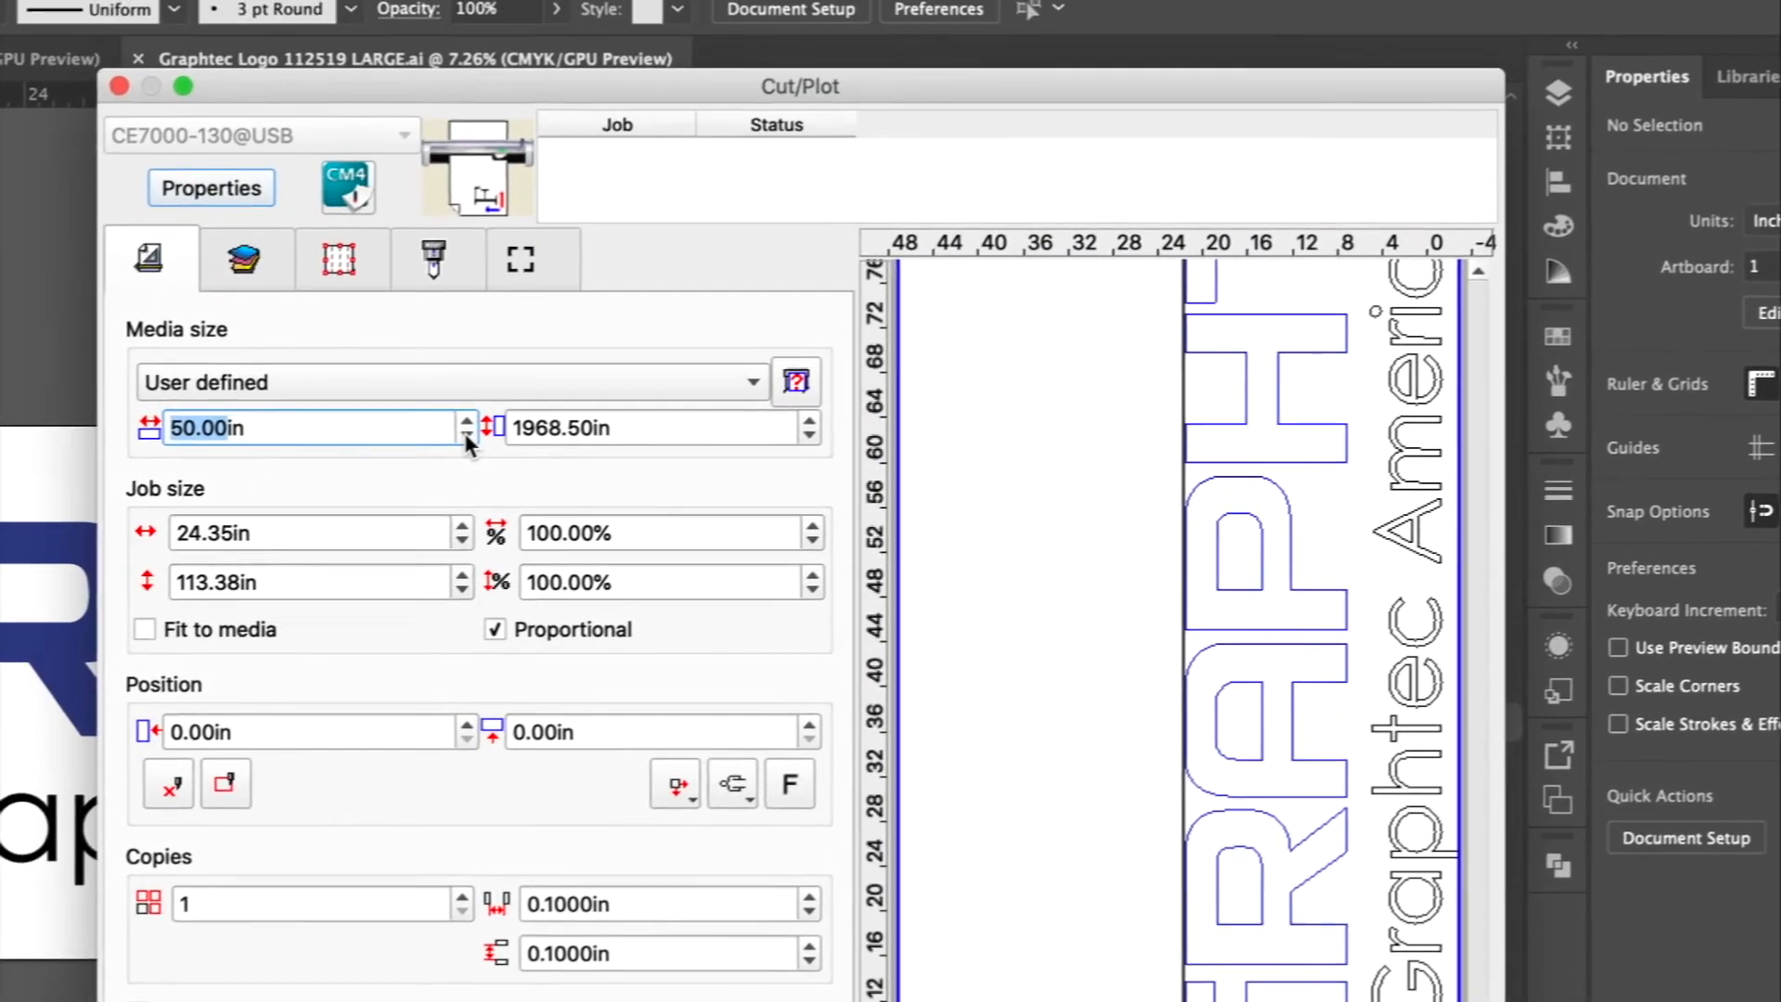
pyautogui.click(501, 382)
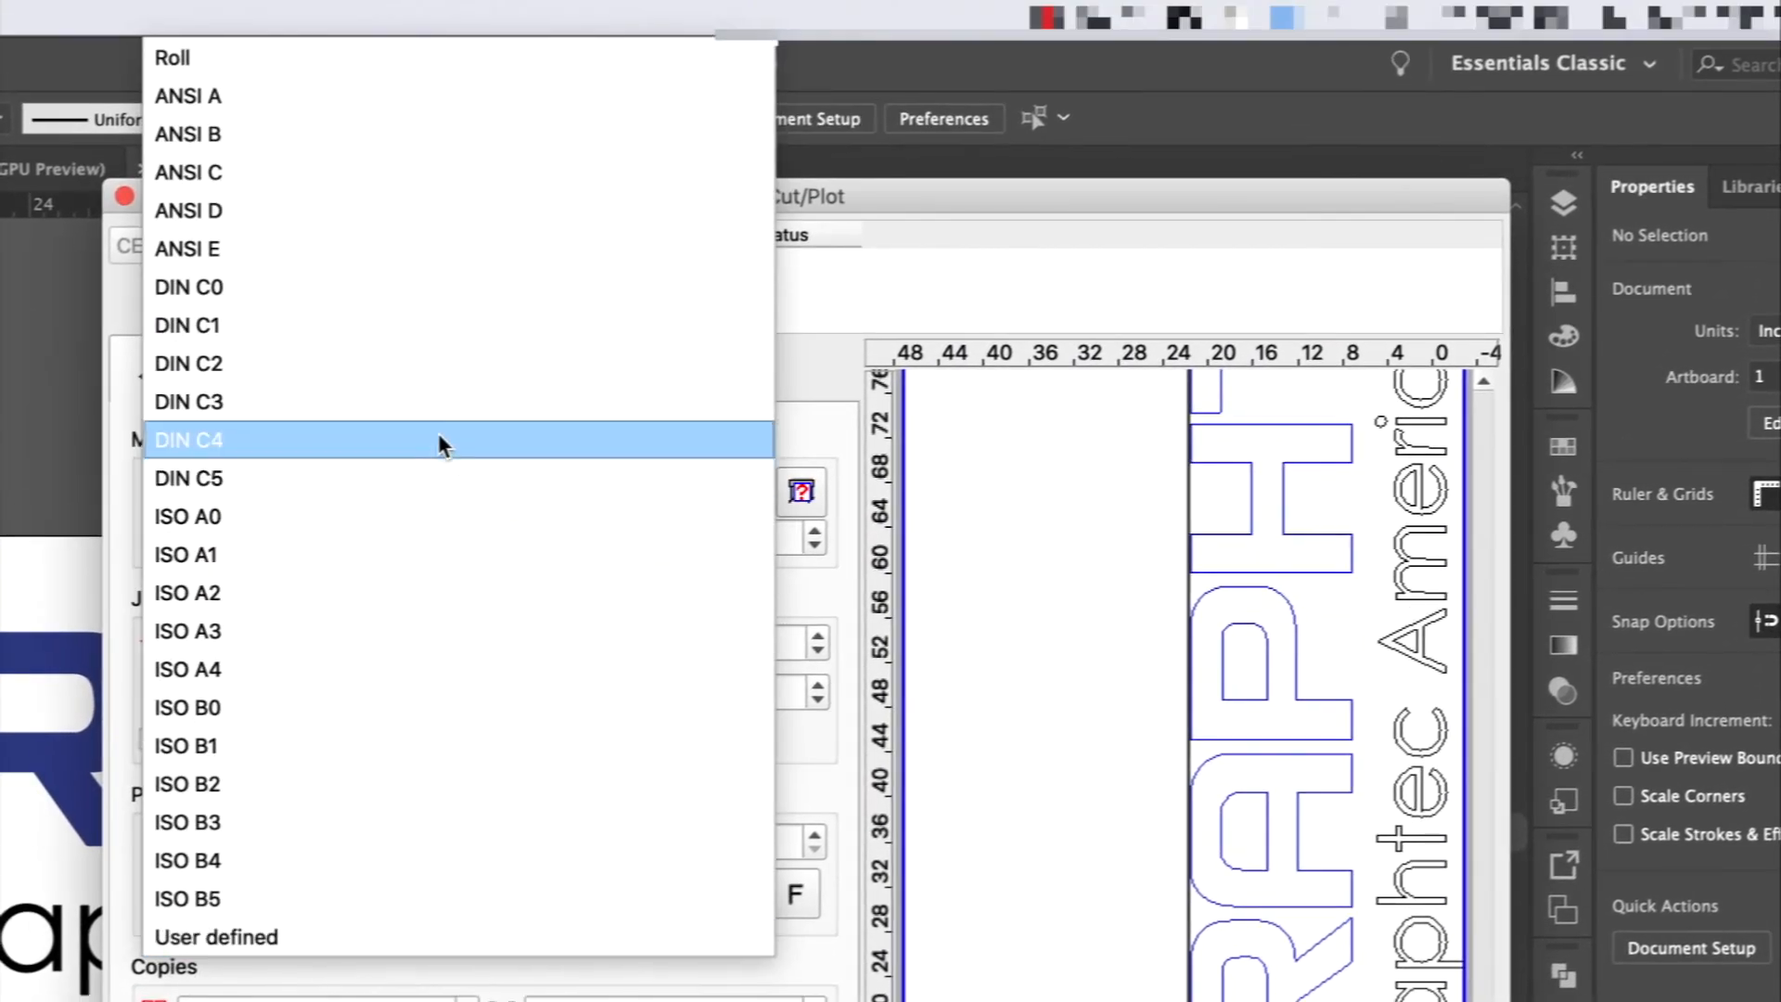
pyautogui.click(333, 56)
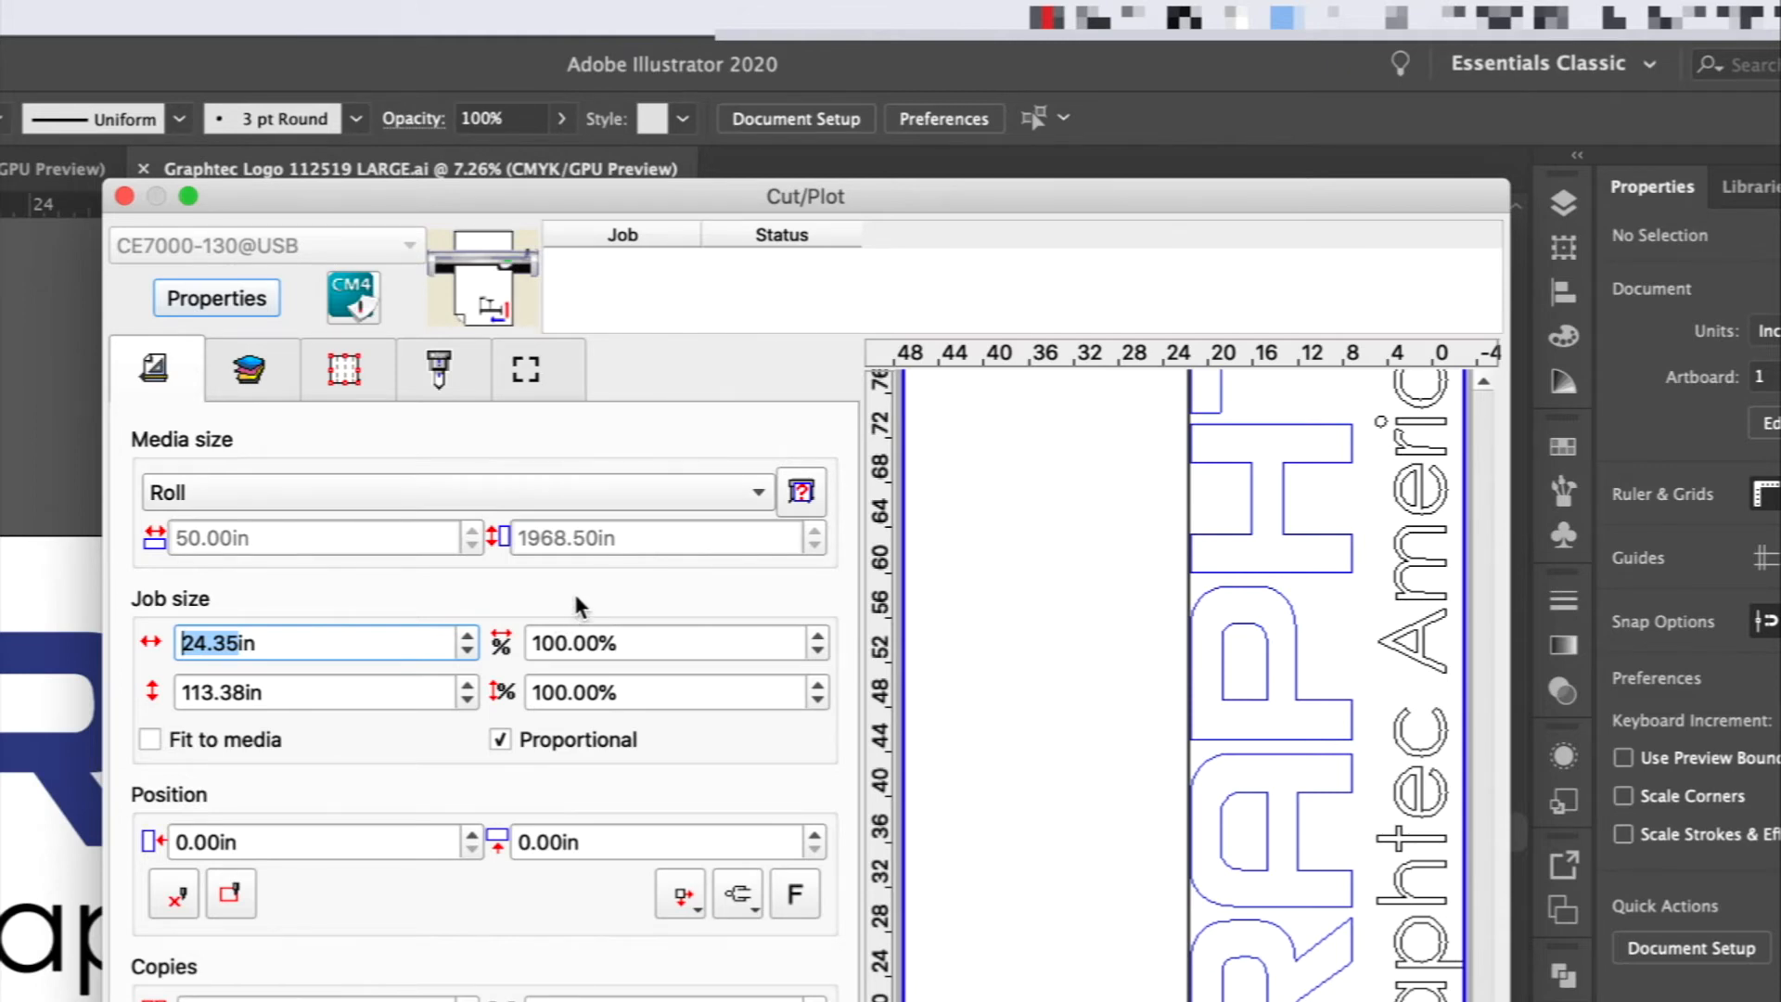
pyautogui.click(802, 492)
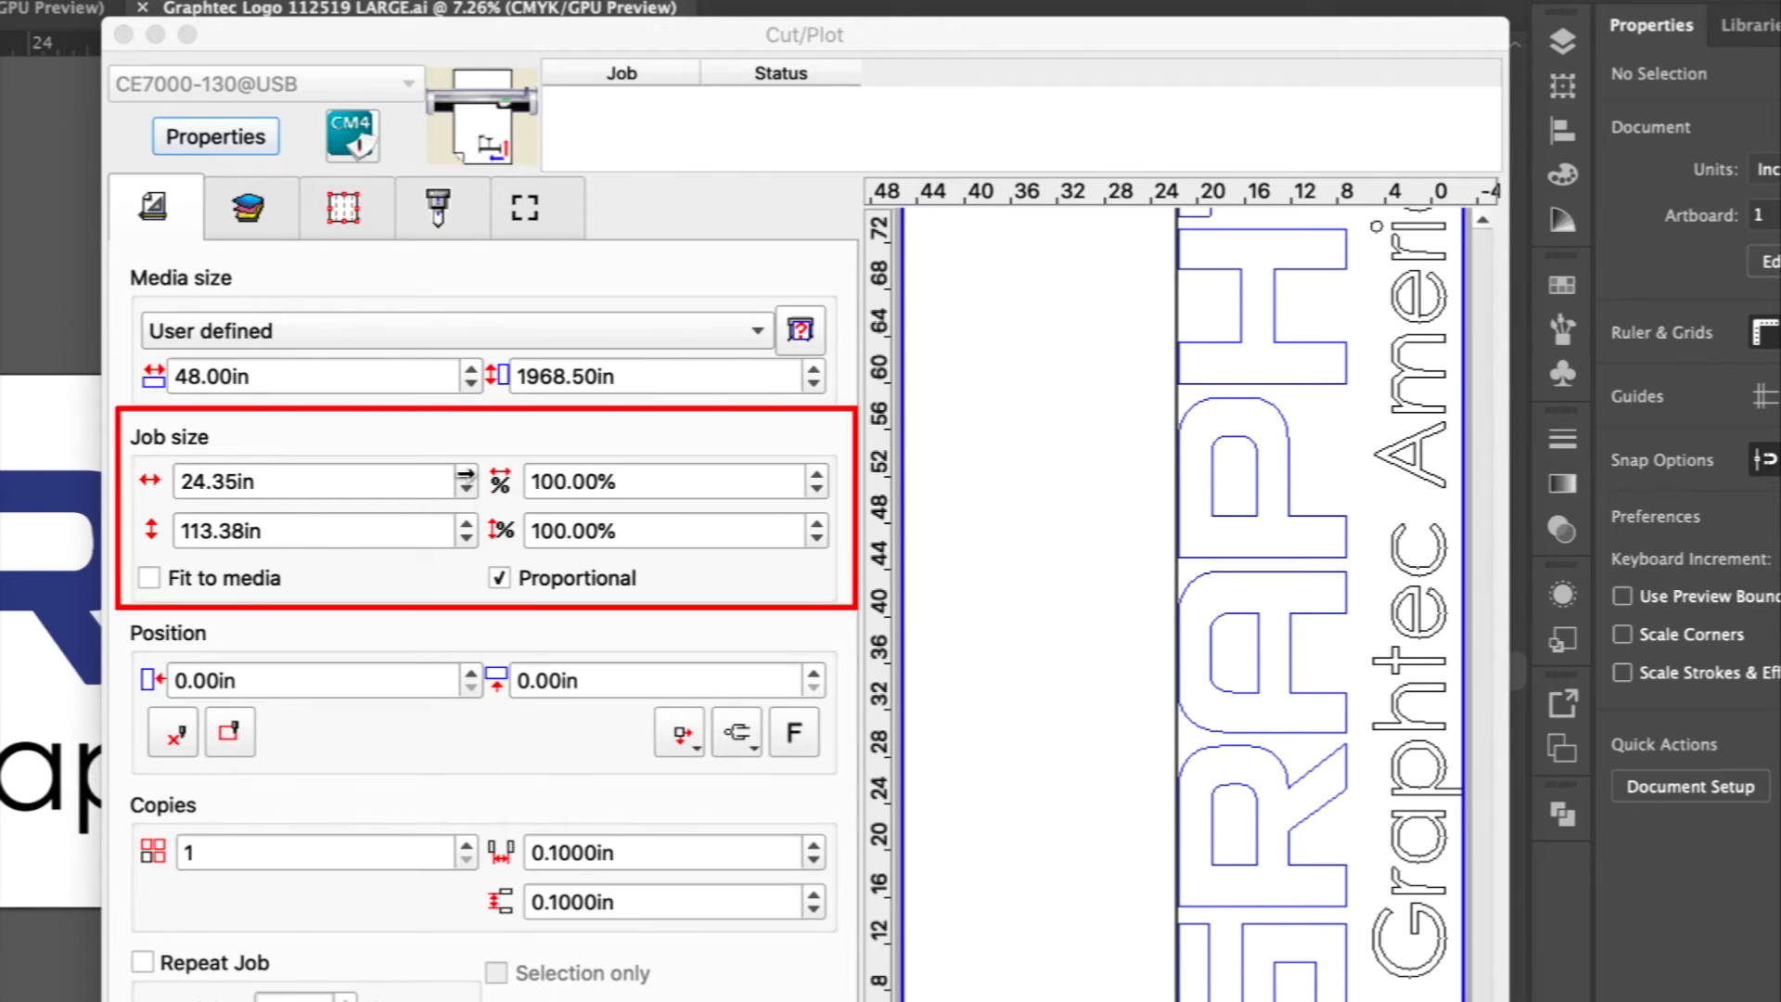
# Step: Increase the job width to 31.35 in with Proportional scaling enabled
pyautogui.click(466, 473)
pyautogui.click(466, 473)
pyautogui.click(465, 473)
pyautogui.click(466, 473)
pyautogui.click(466, 473)
pyautogui.click(466, 473)
pyautogui.click(466, 473)
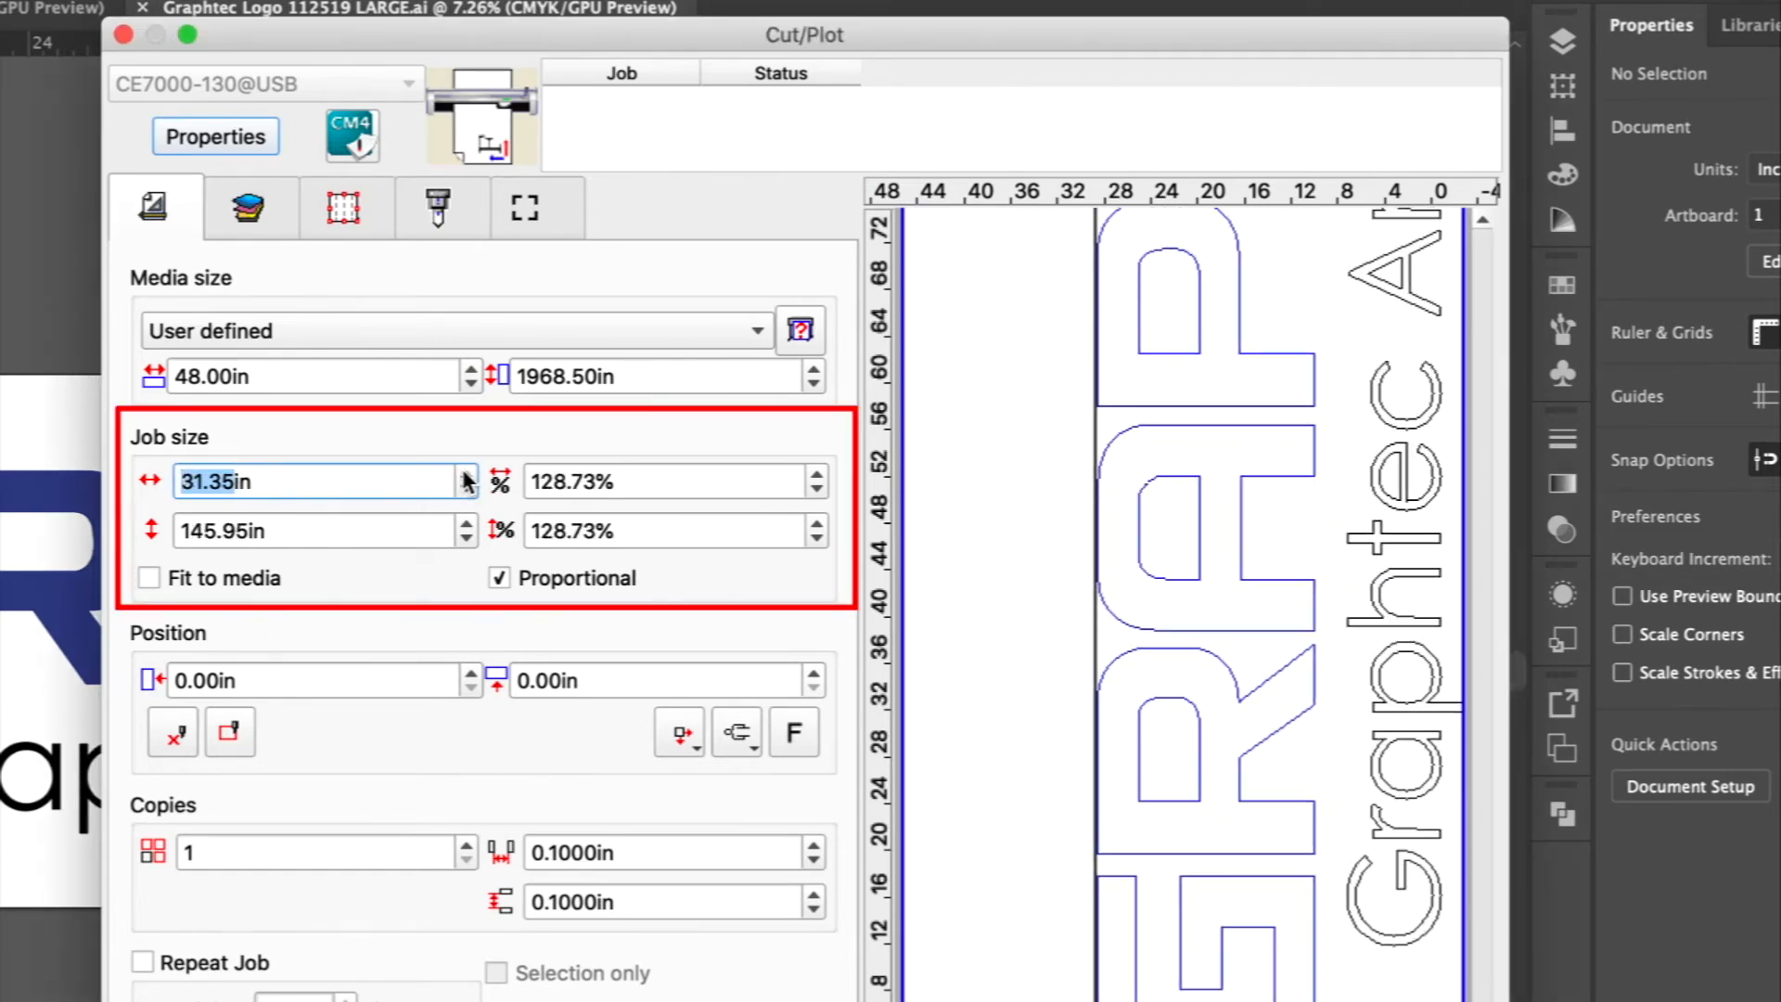
# Step: Lower the job width to 27.35 in and raise it again by two increments
pyautogui.click(466, 489)
pyautogui.click(466, 489)
pyautogui.click(466, 489)
pyautogui.click(465, 489)
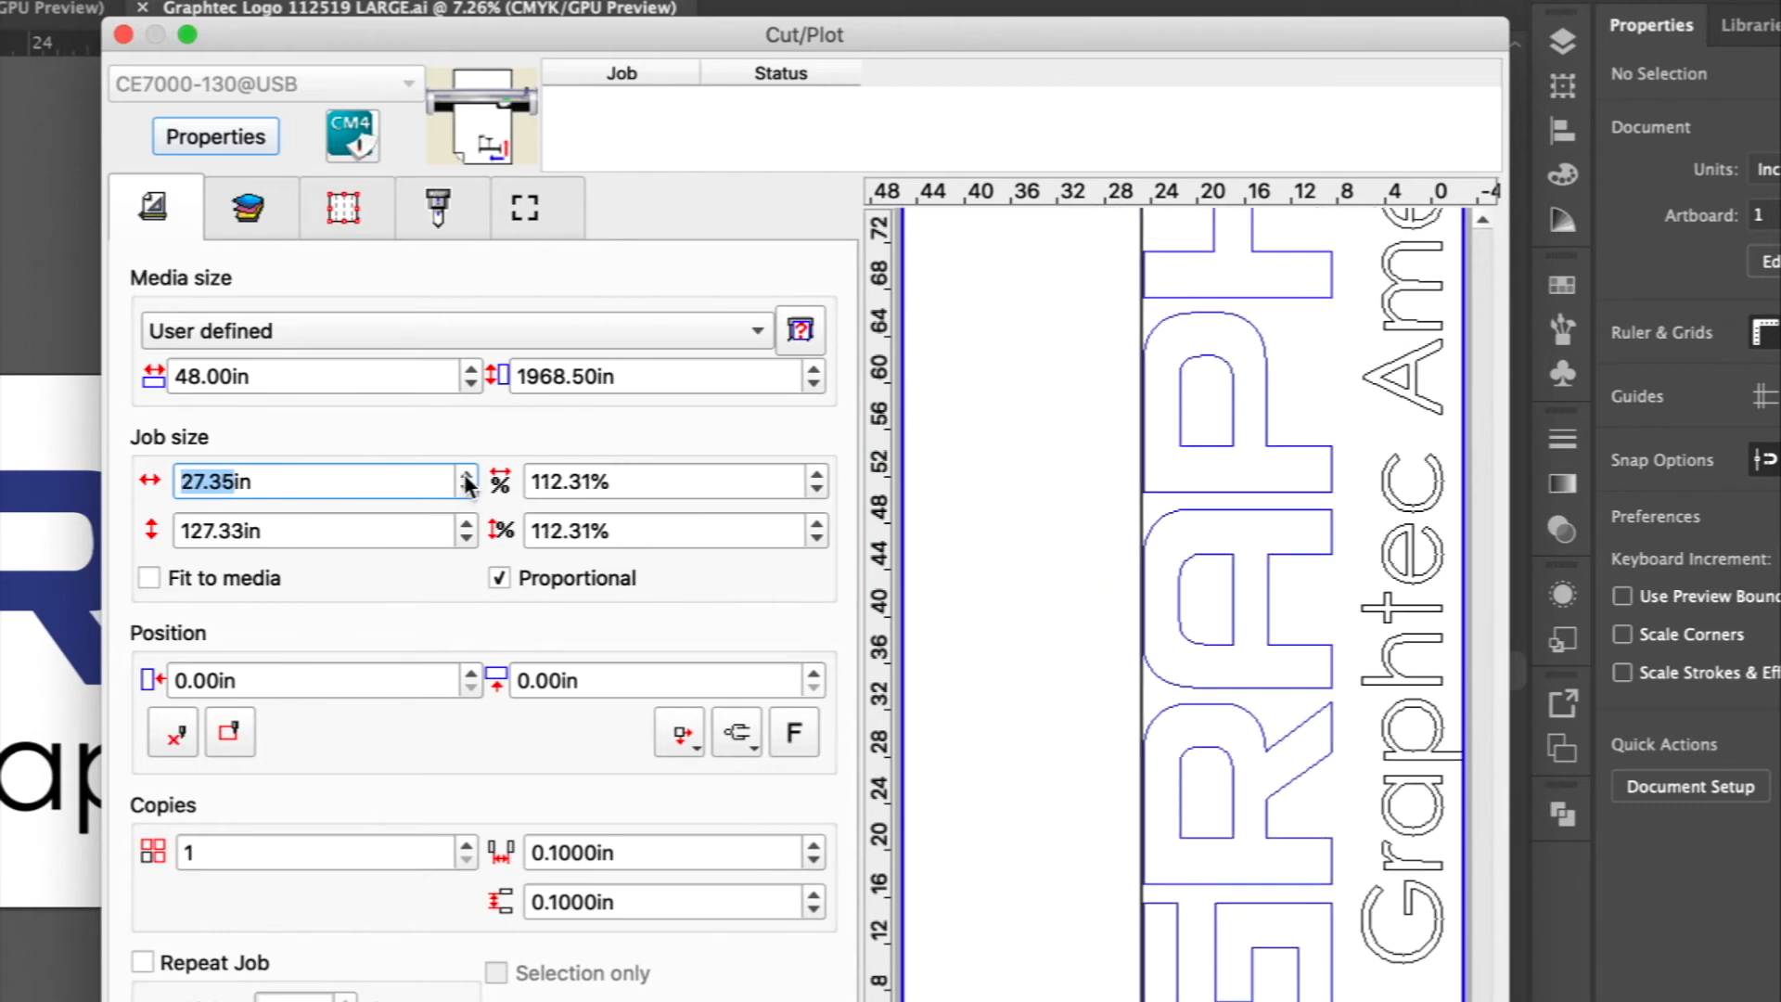
pyautogui.click(466, 473)
pyautogui.click(466, 473)
# Step: Reduce the job's proportional scale in one-percent steps to about 100%
pyautogui.click(816, 489)
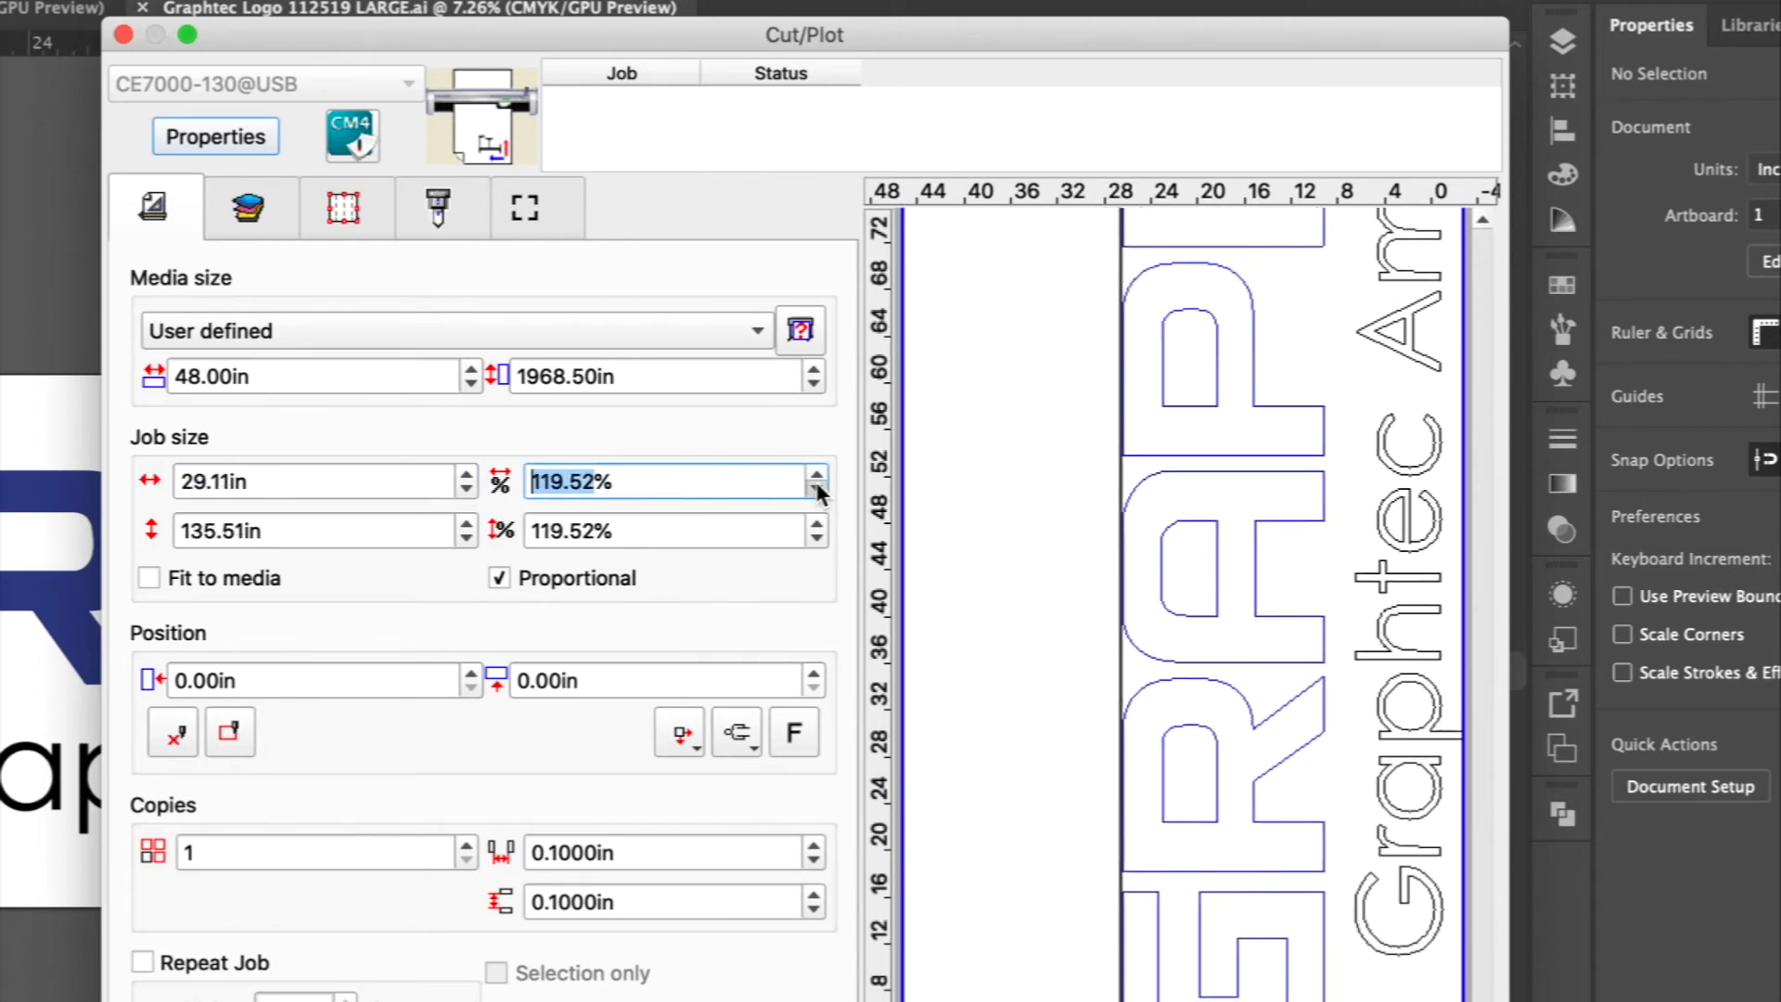
pyautogui.click(817, 489)
pyautogui.click(816, 489)
pyautogui.click(816, 489)
pyautogui.click(816, 489)
pyautogui.click(816, 489)
pyautogui.click(816, 489)
pyautogui.click(816, 489)
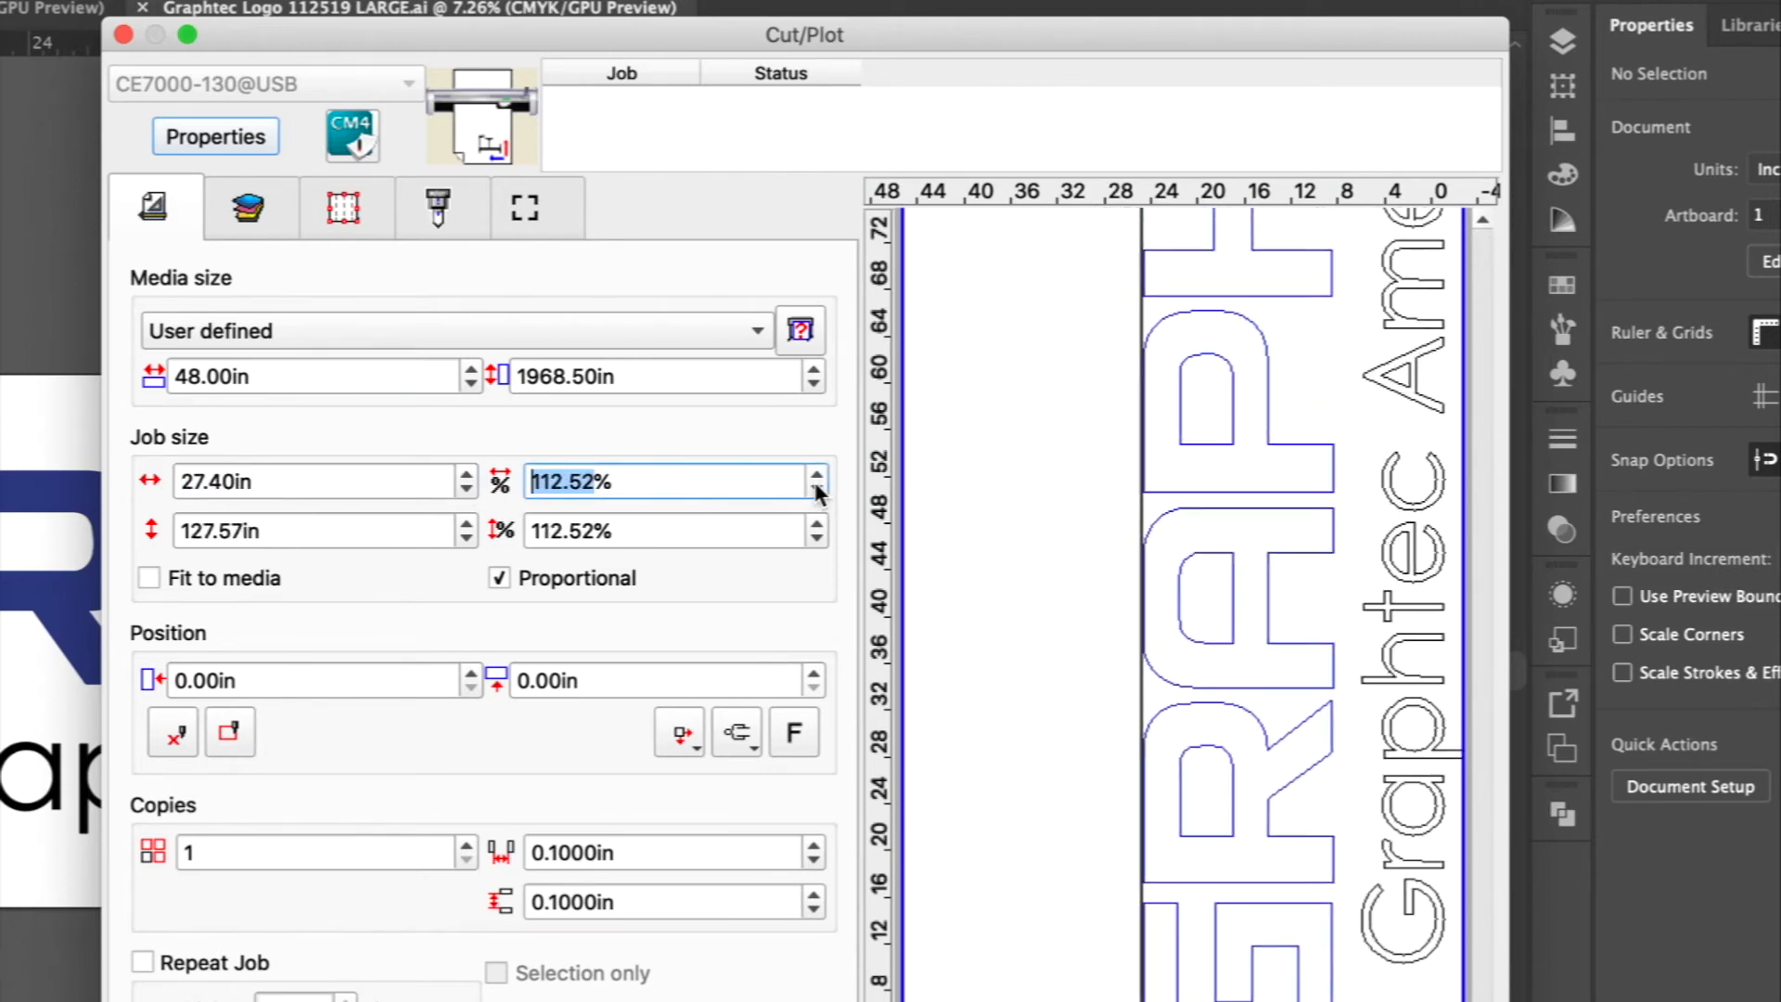
pyautogui.click(816, 488)
pyautogui.click(816, 489)
pyautogui.click(817, 489)
pyautogui.click(816, 489)
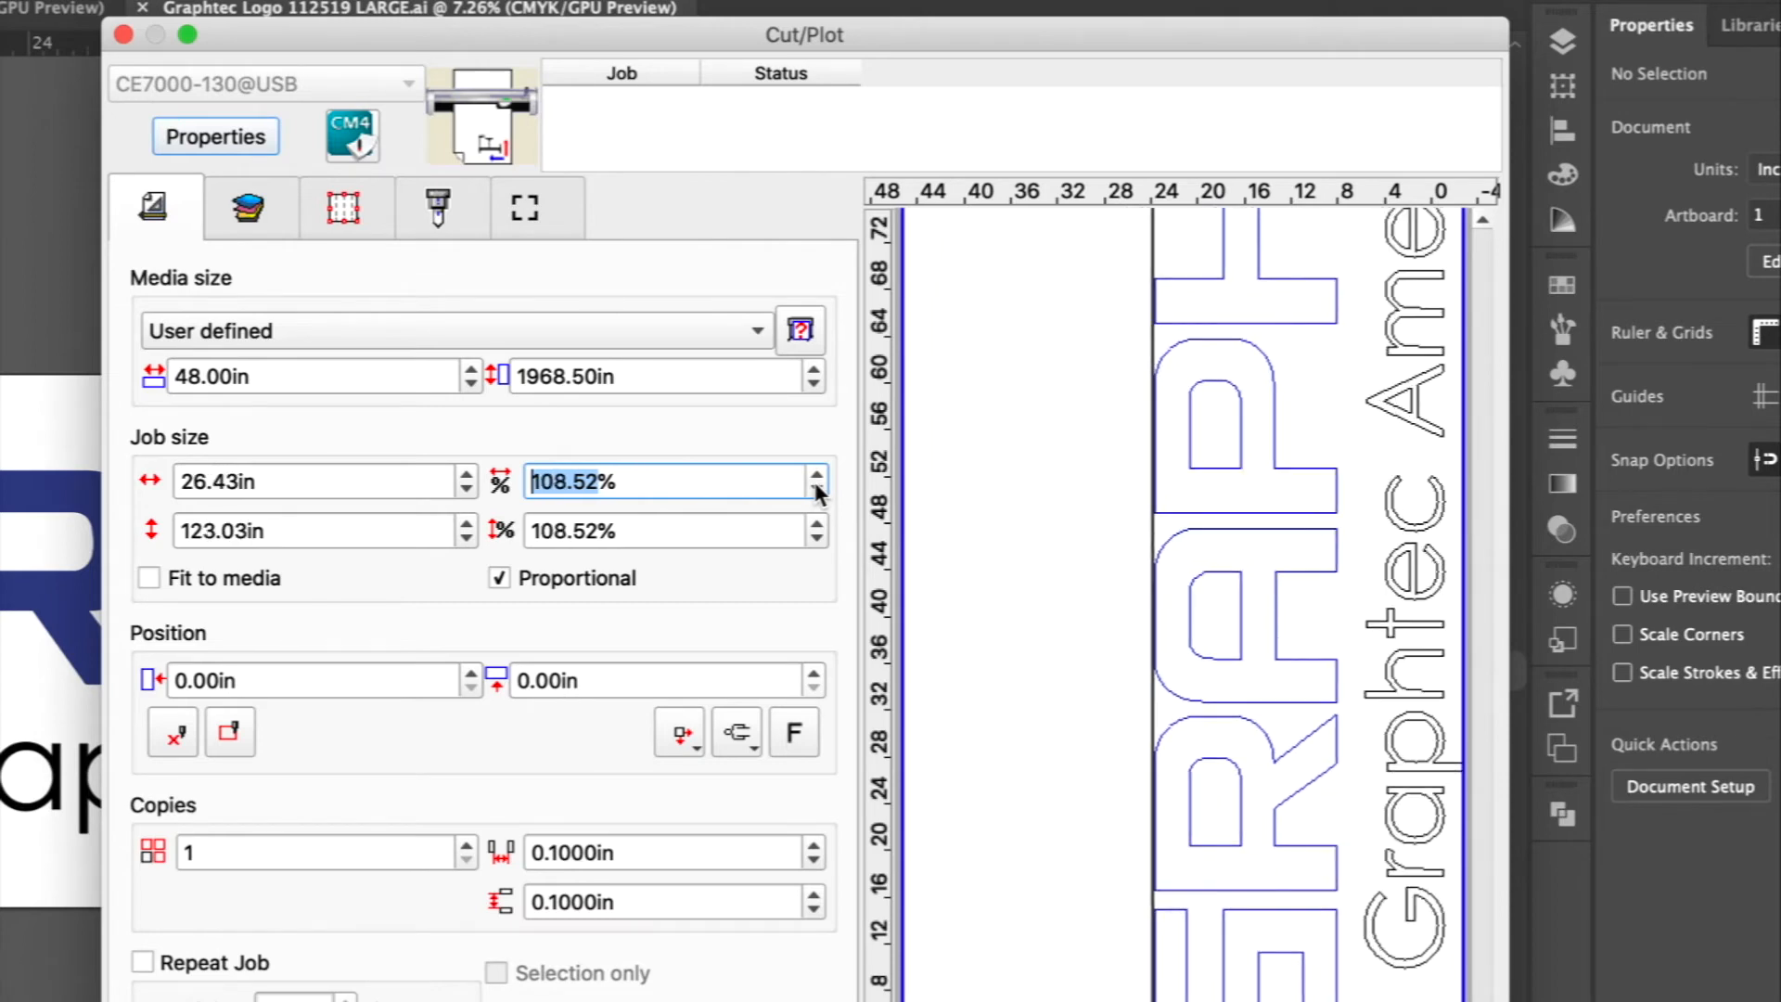
pyautogui.click(816, 489)
pyautogui.click(817, 488)
pyautogui.click(817, 489)
pyautogui.click(816, 488)
pyautogui.click(816, 489)
pyautogui.click(817, 489)
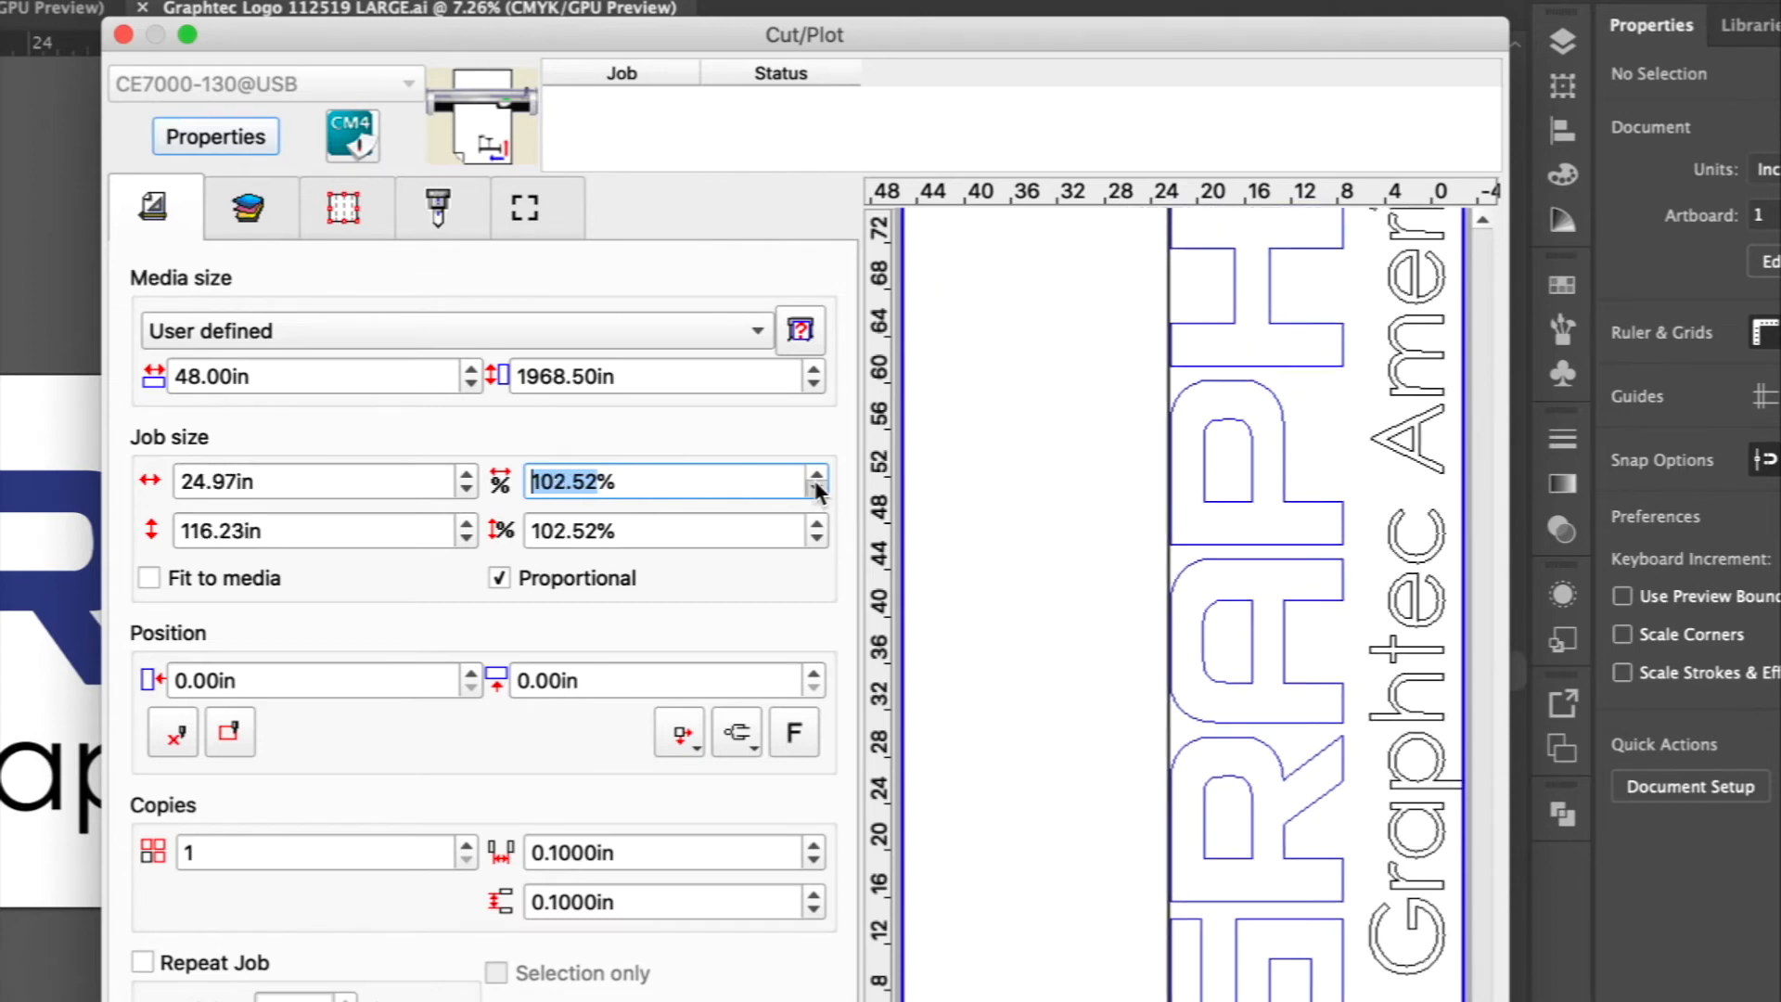
pyautogui.click(816, 489)
pyautogui.click(817, 489)
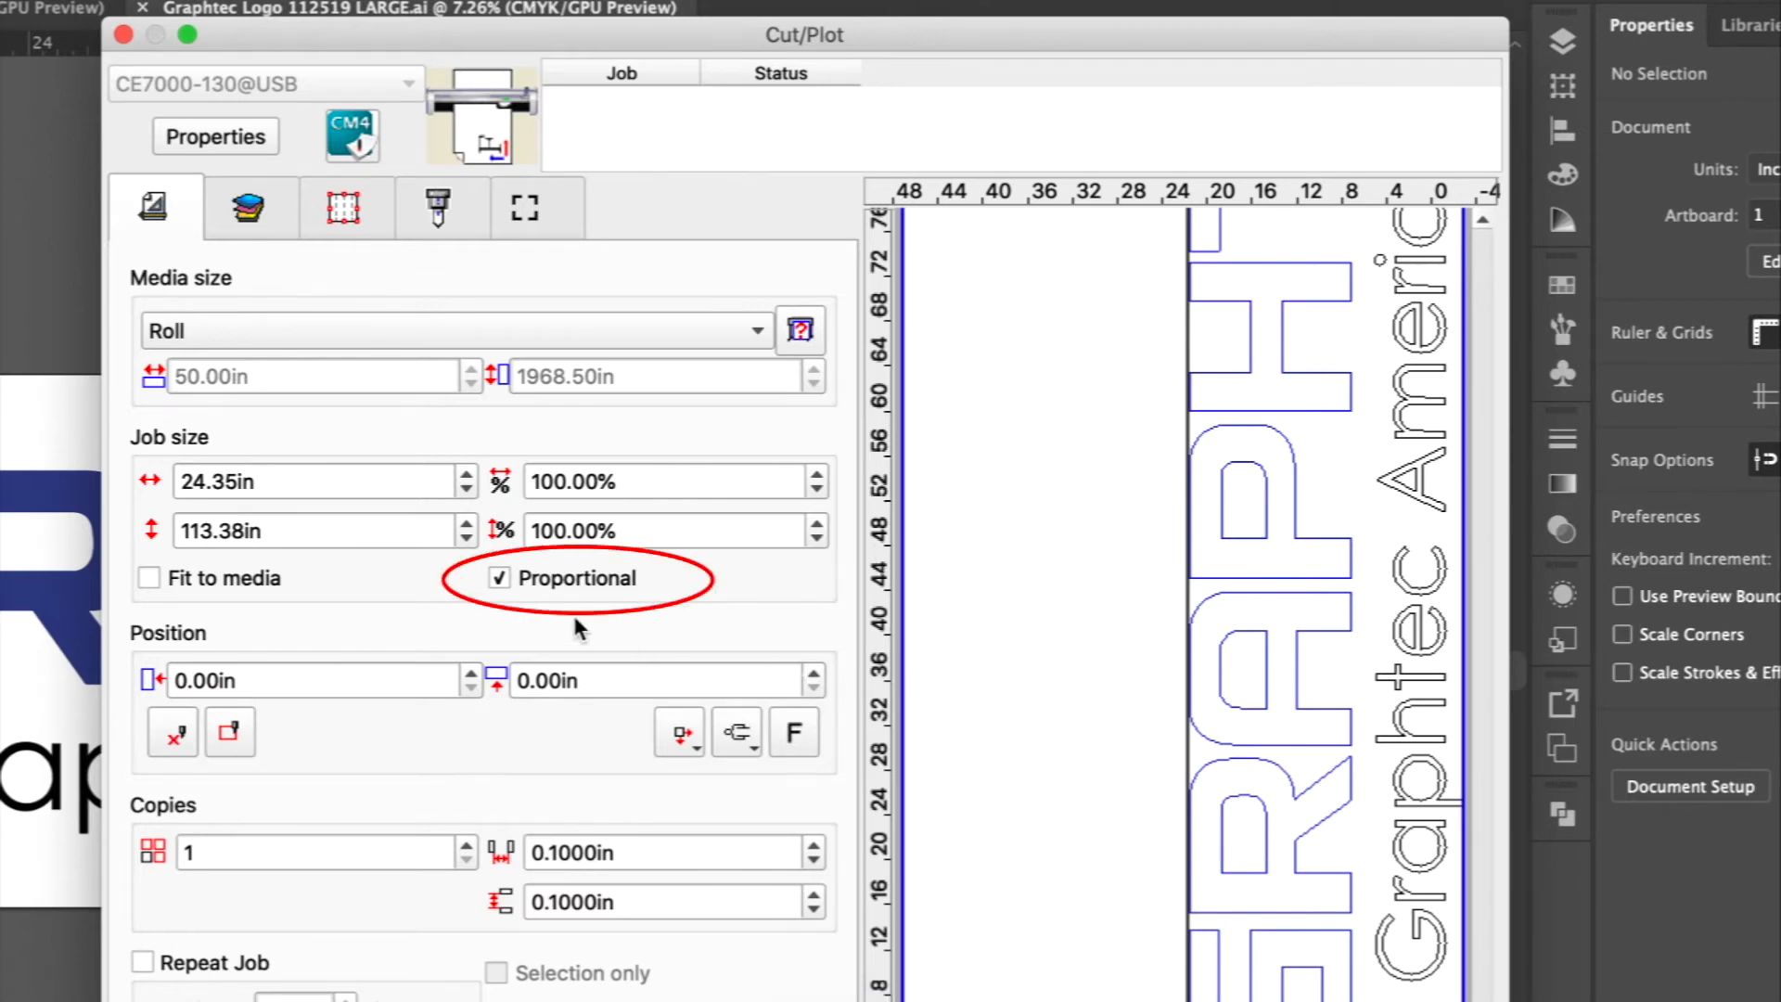
# Step: Try resizing the job width with Proportional off, and switch Fit to media on and off again
pyautogui.click(499, 577)
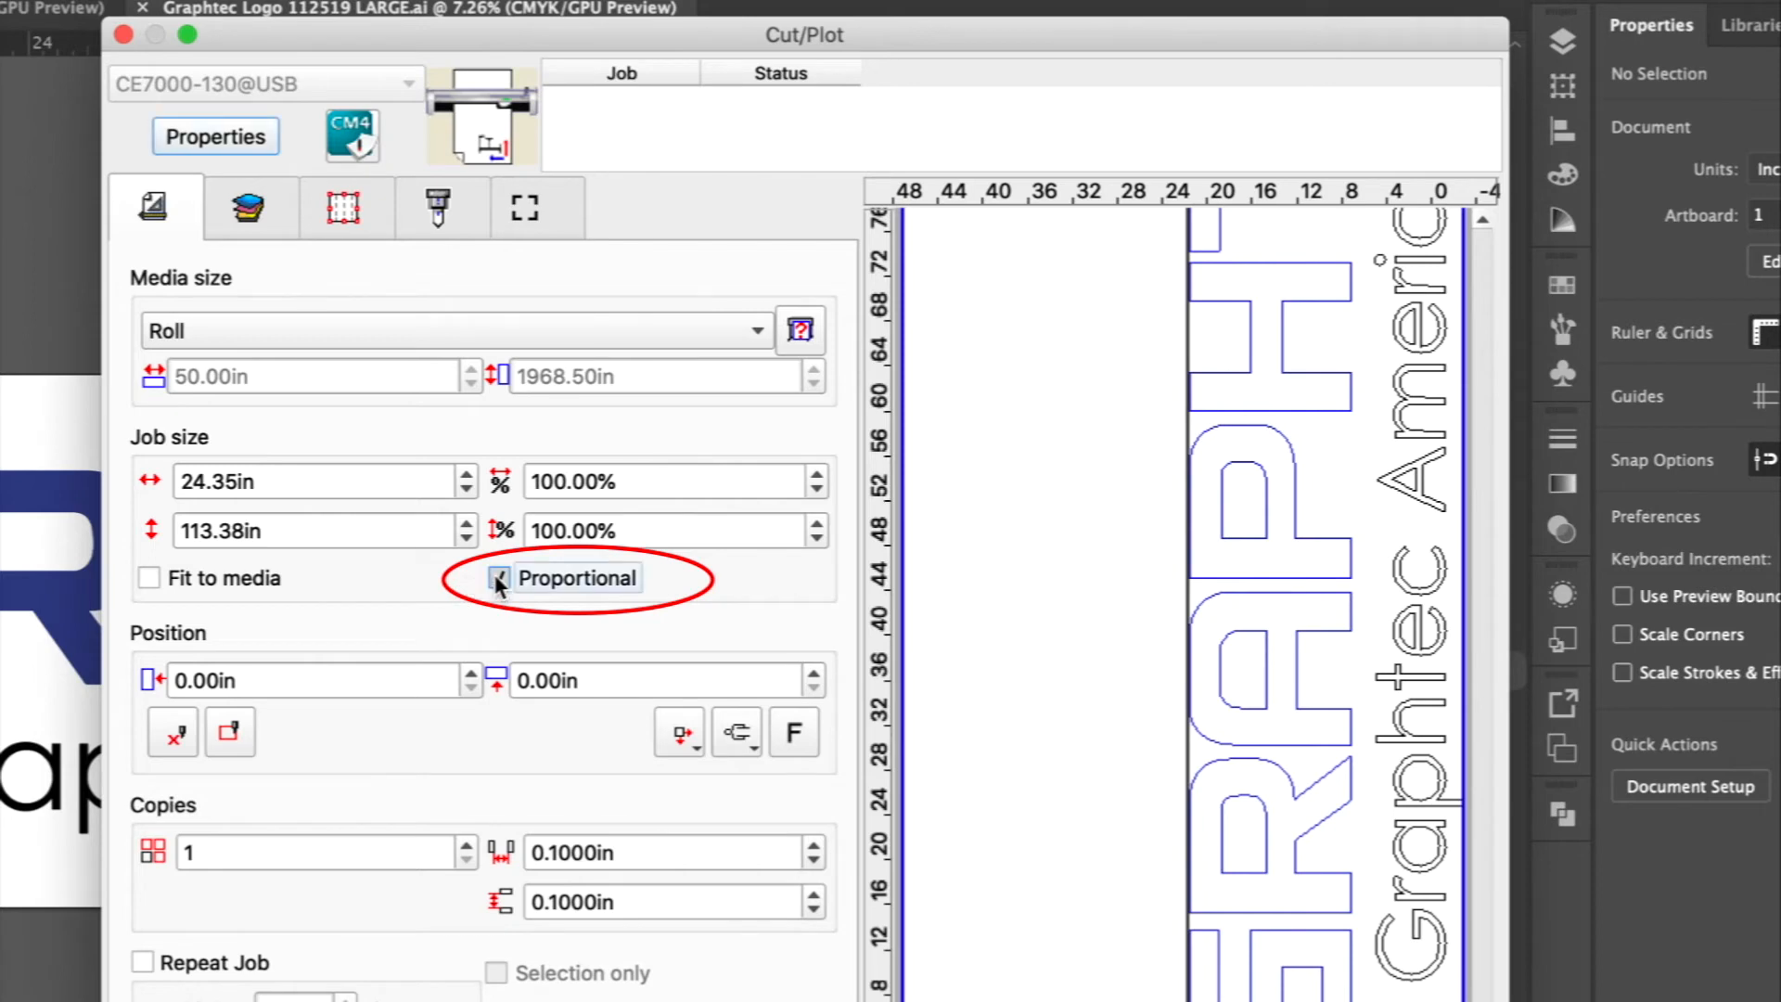
pyautogui.click(467, 475)
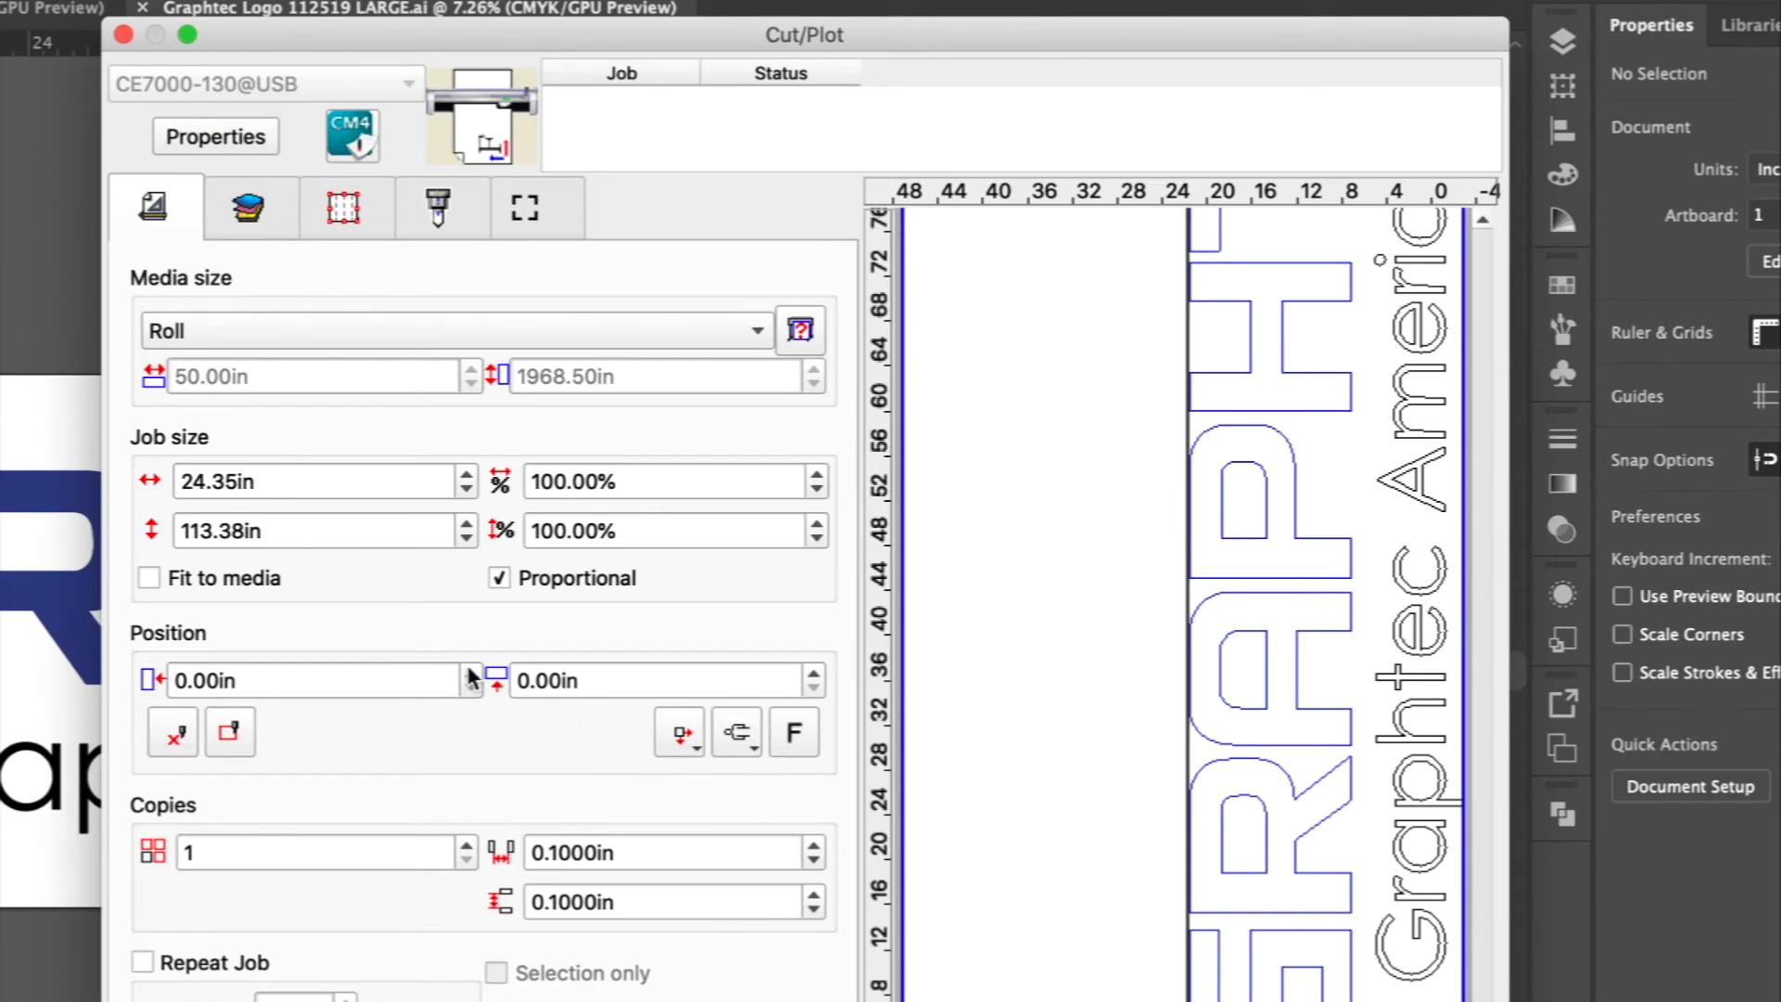
pyautogui.click(148, 575)
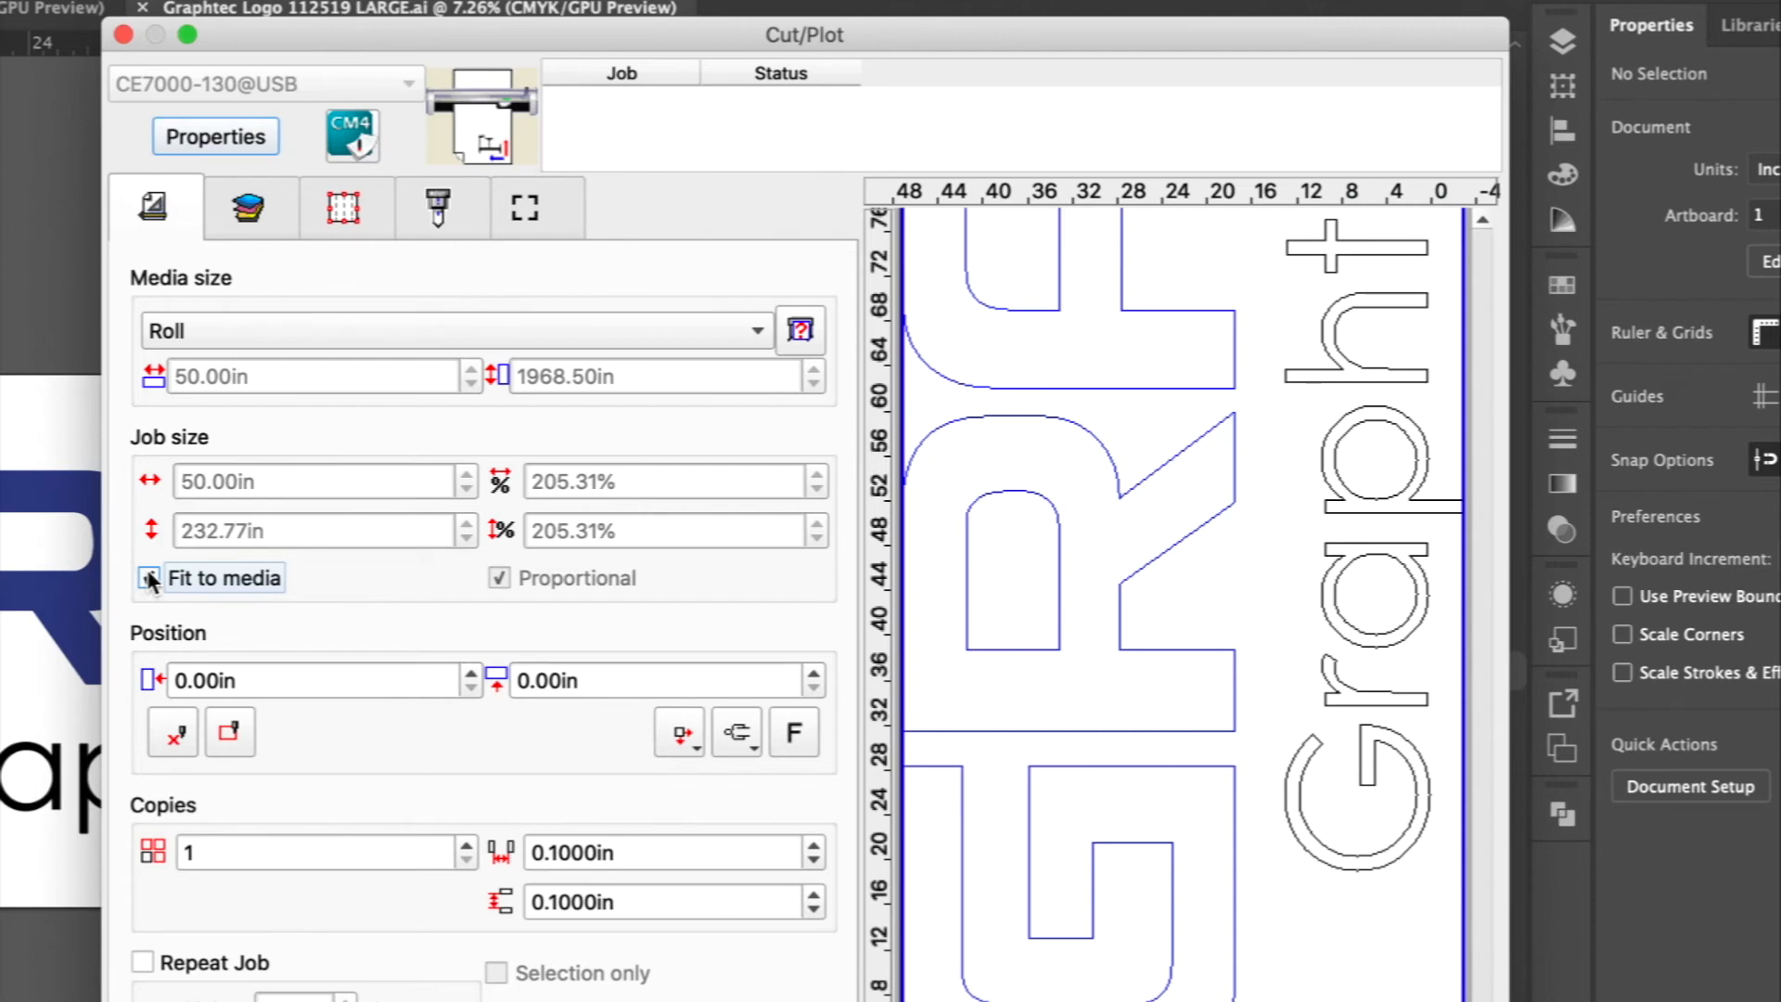
pyautogui.click(149, 577)
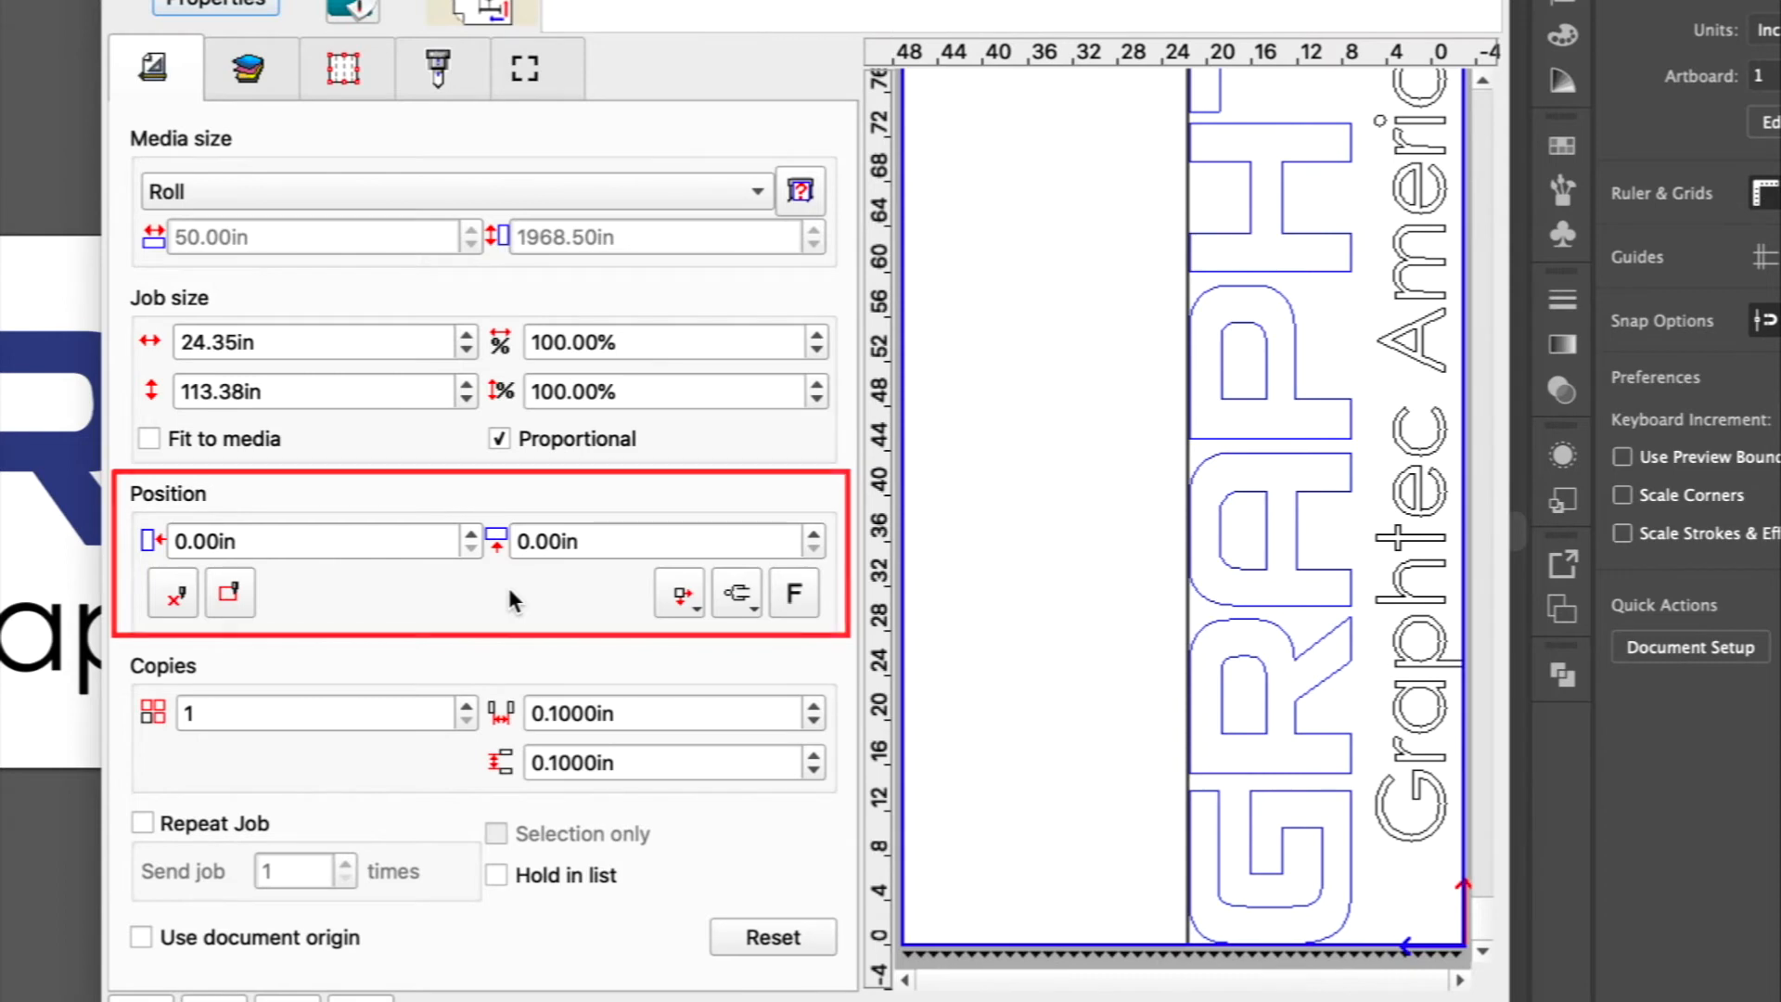
# Step: Move the job to a horizontal position of 8.00 in and return it to 0.00 in
pyautogui.click(468, 531)
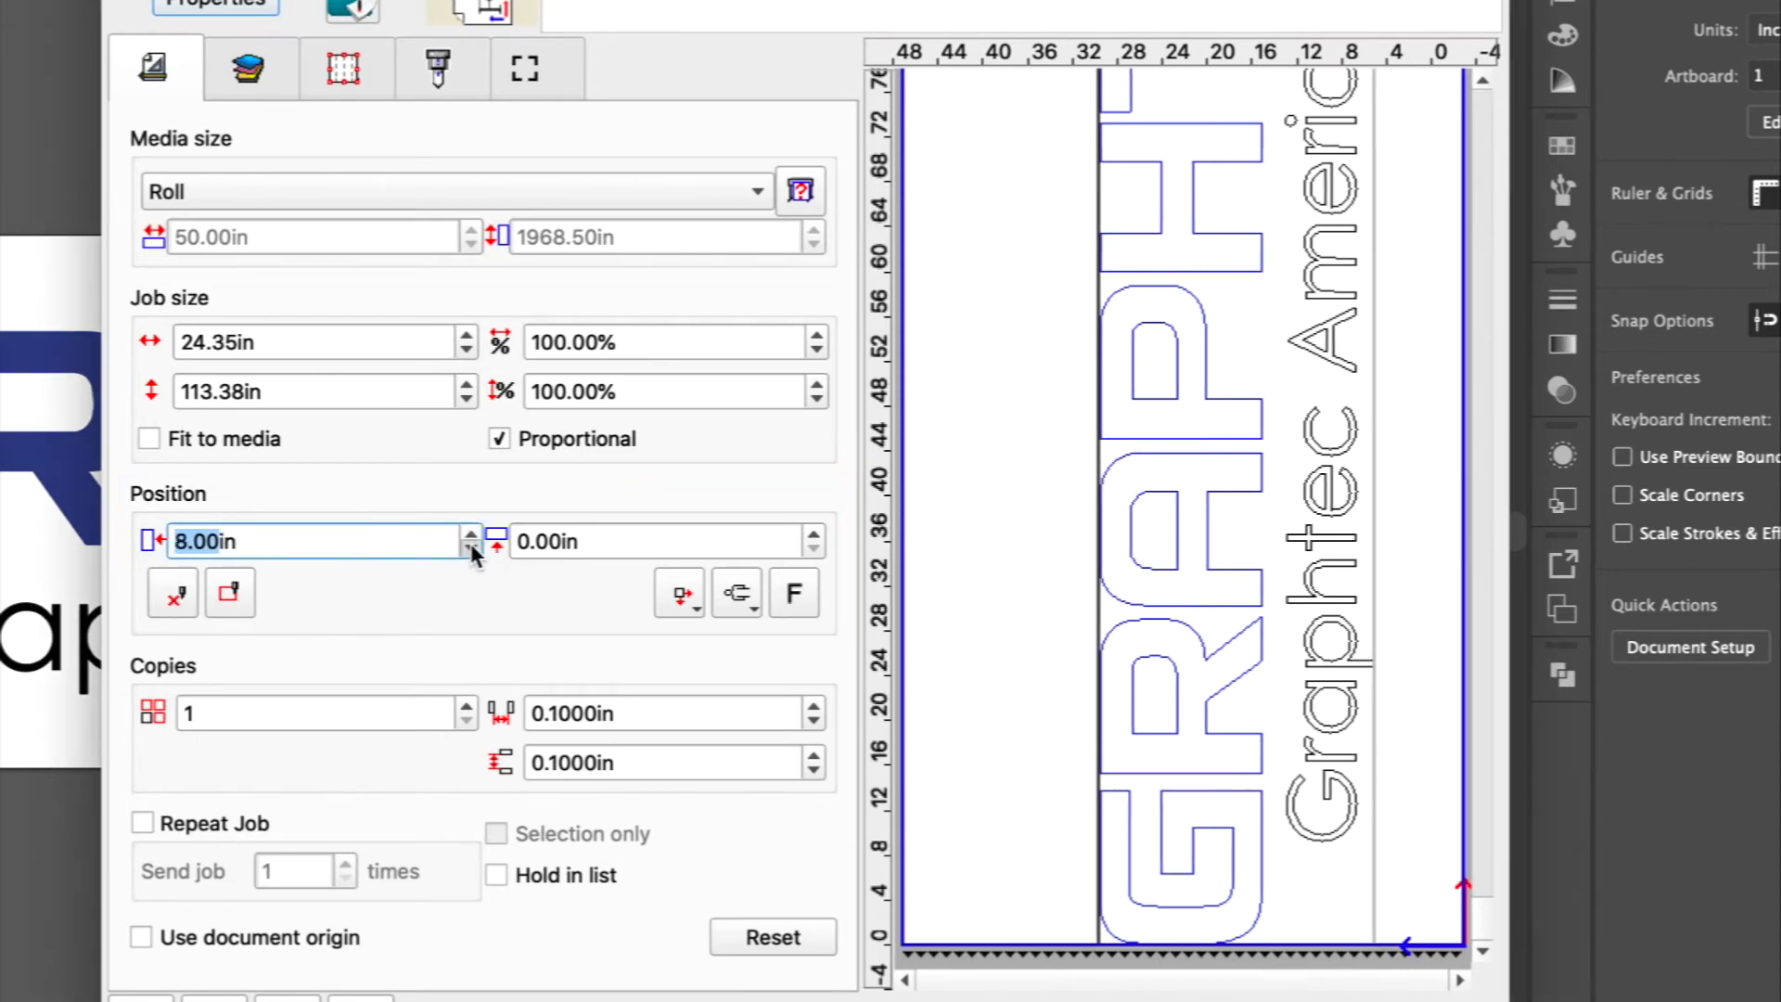
pyautogui.click(470, 547)
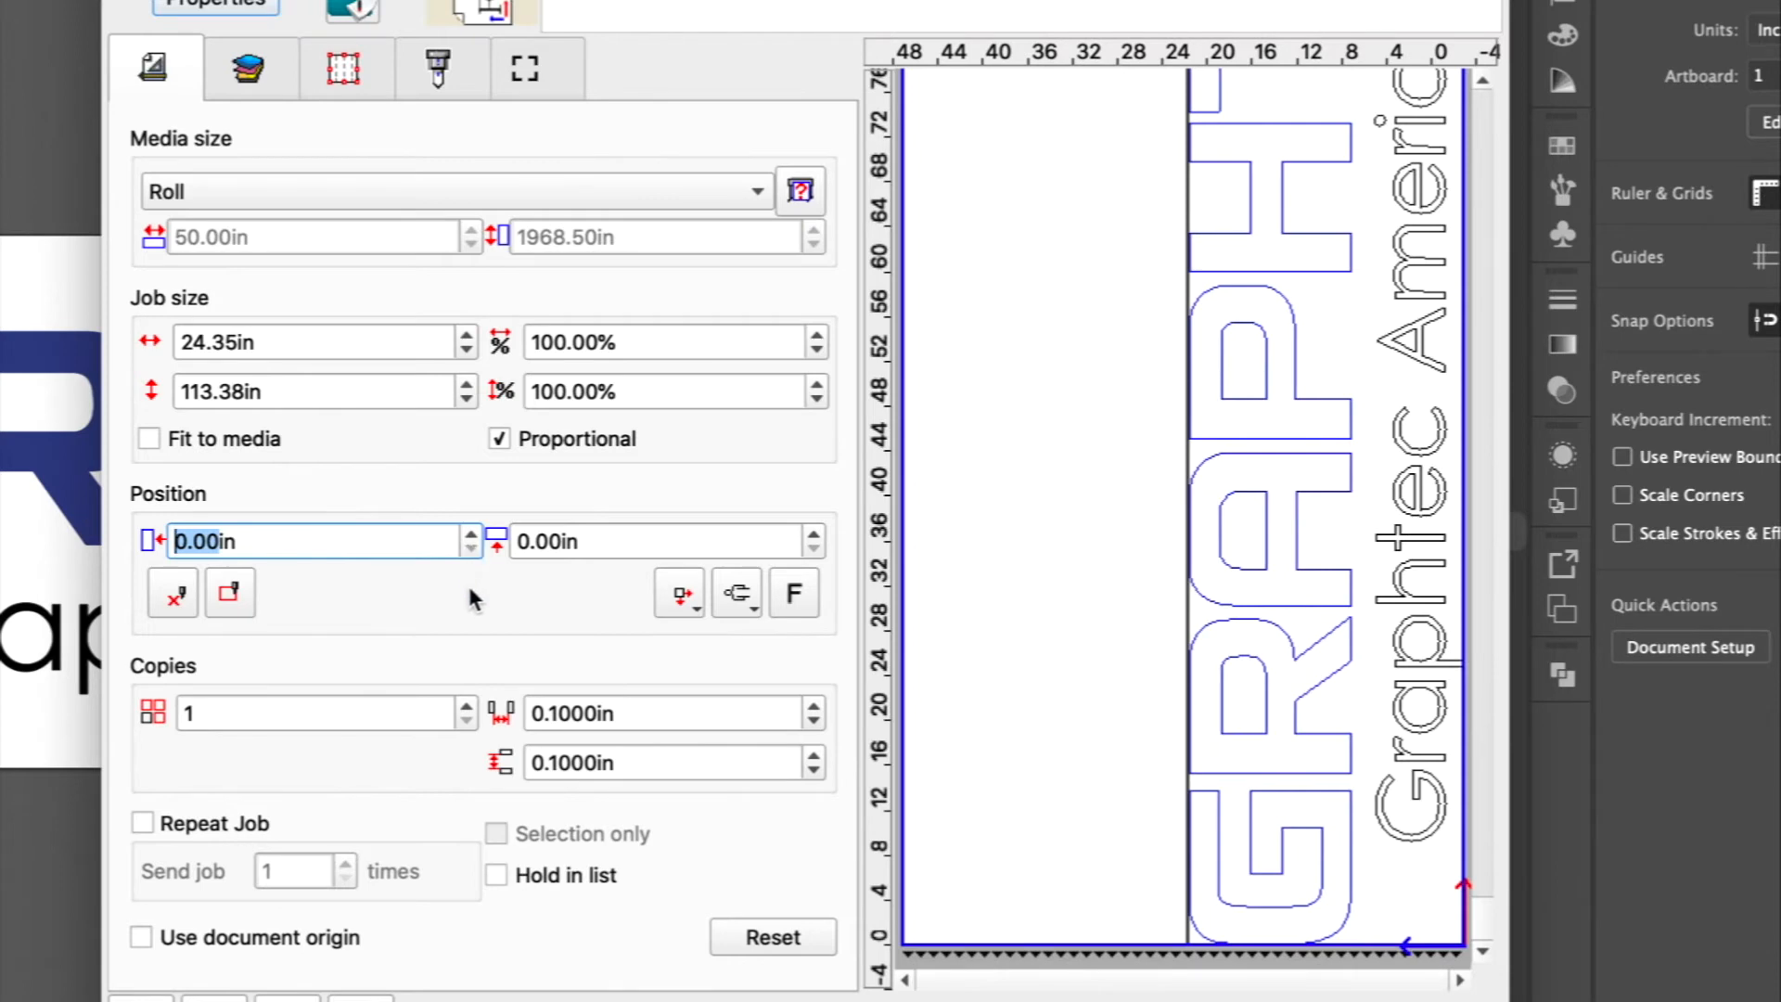
pyautogui.moveTo(1275, 657)
pyautogui.mouseDown()
pyautogui.moveTo(1143, 659)
pyautogui.moveTo(1285, 660)
pyautogui.mouseUp()
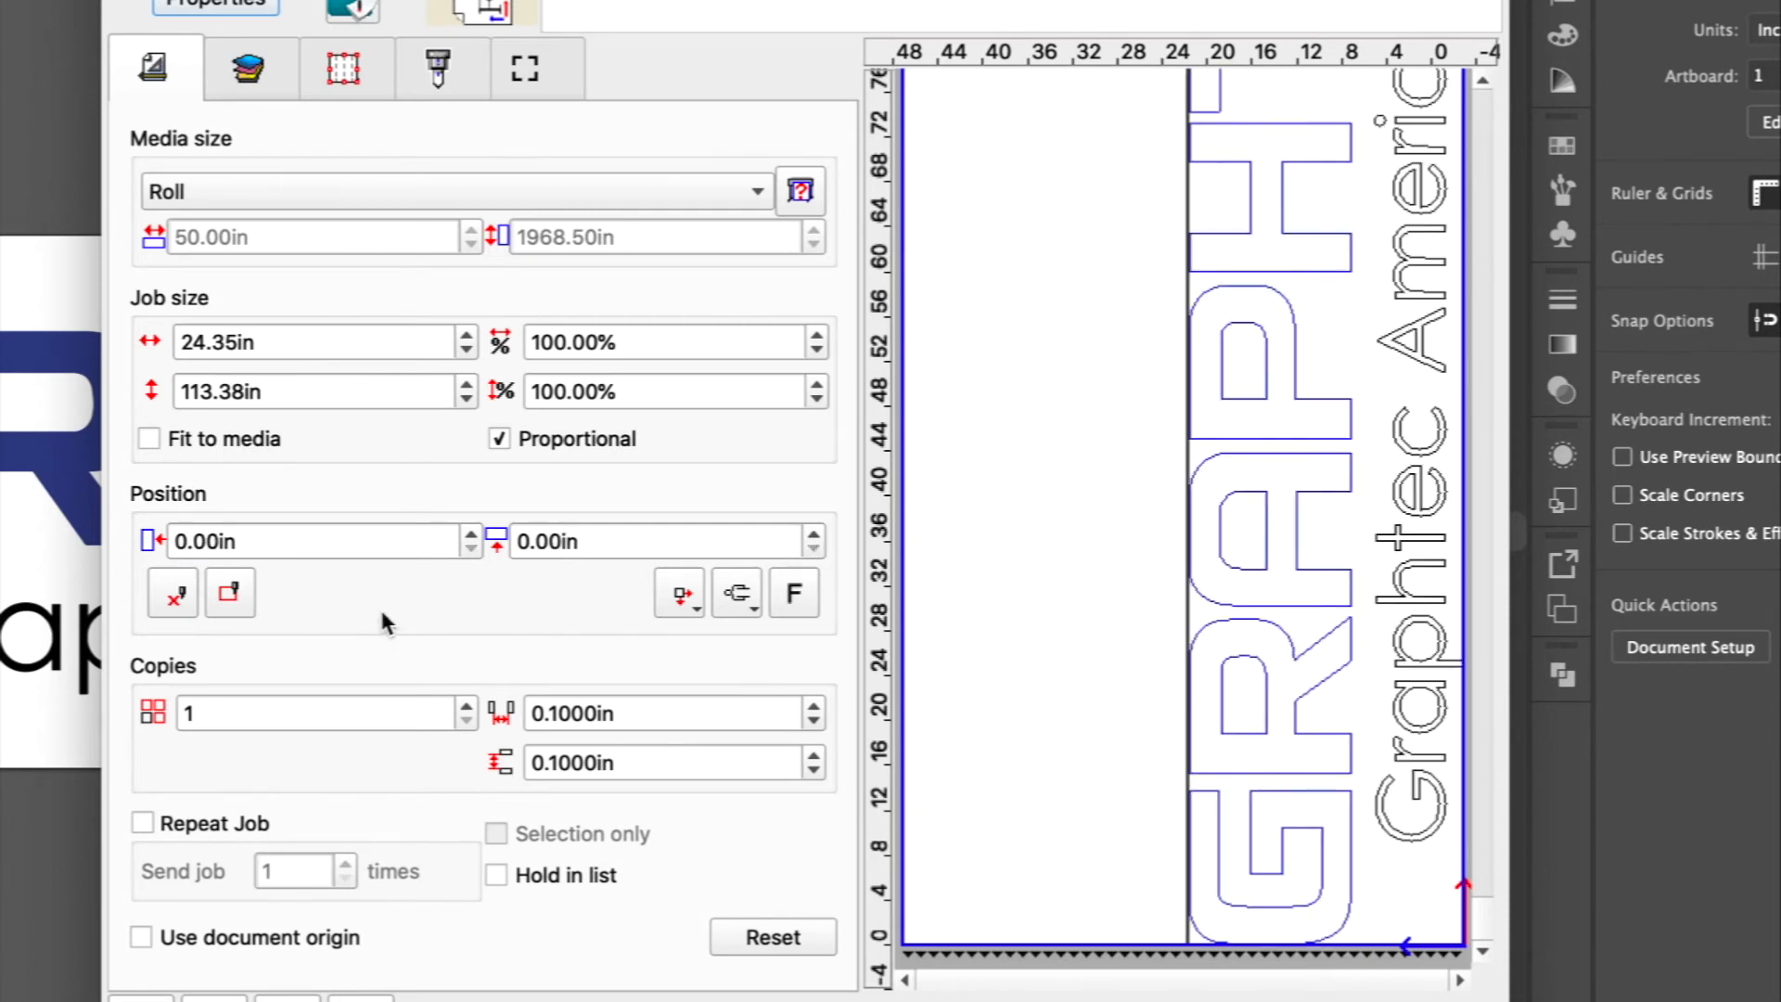
# Step: Enable manual placement, move the job in the preview to about 6.68 in across the media, and try the adjacent position option
pyautogui.click(176, 596)
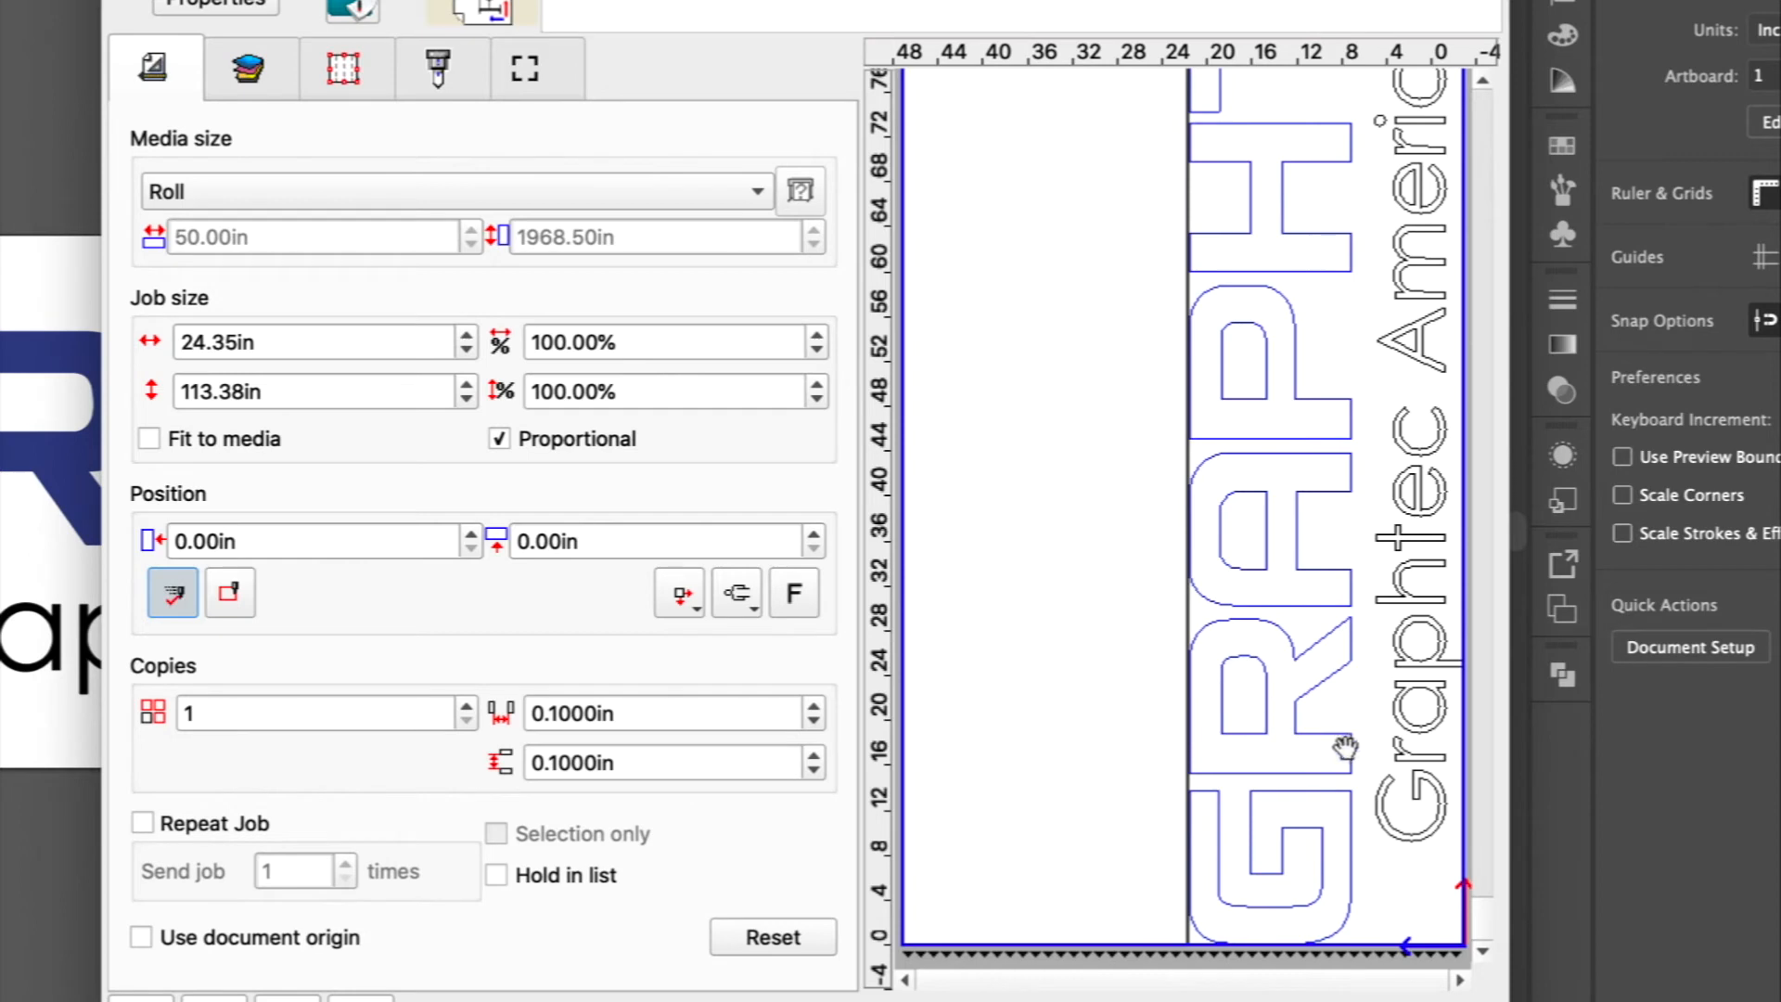
pyautogui.moveTo(1331, 768); pyautogui.dragTo(1257, 768)
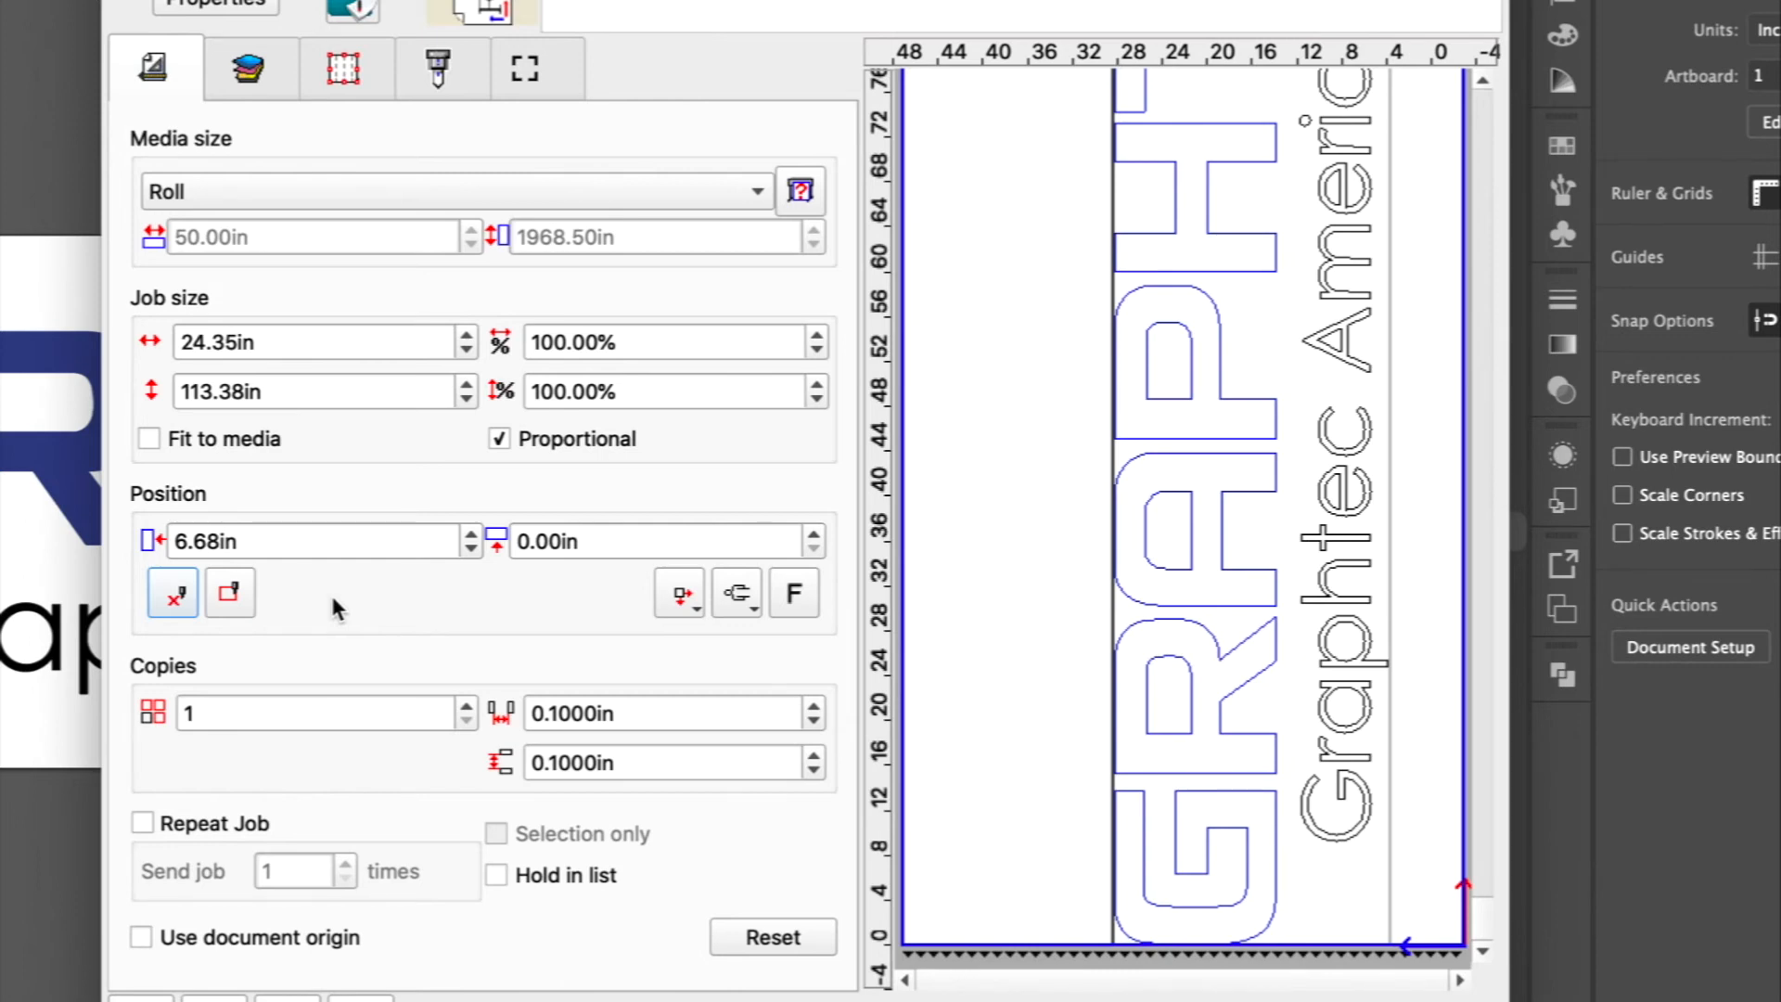
pyautogui.click(233, 595)
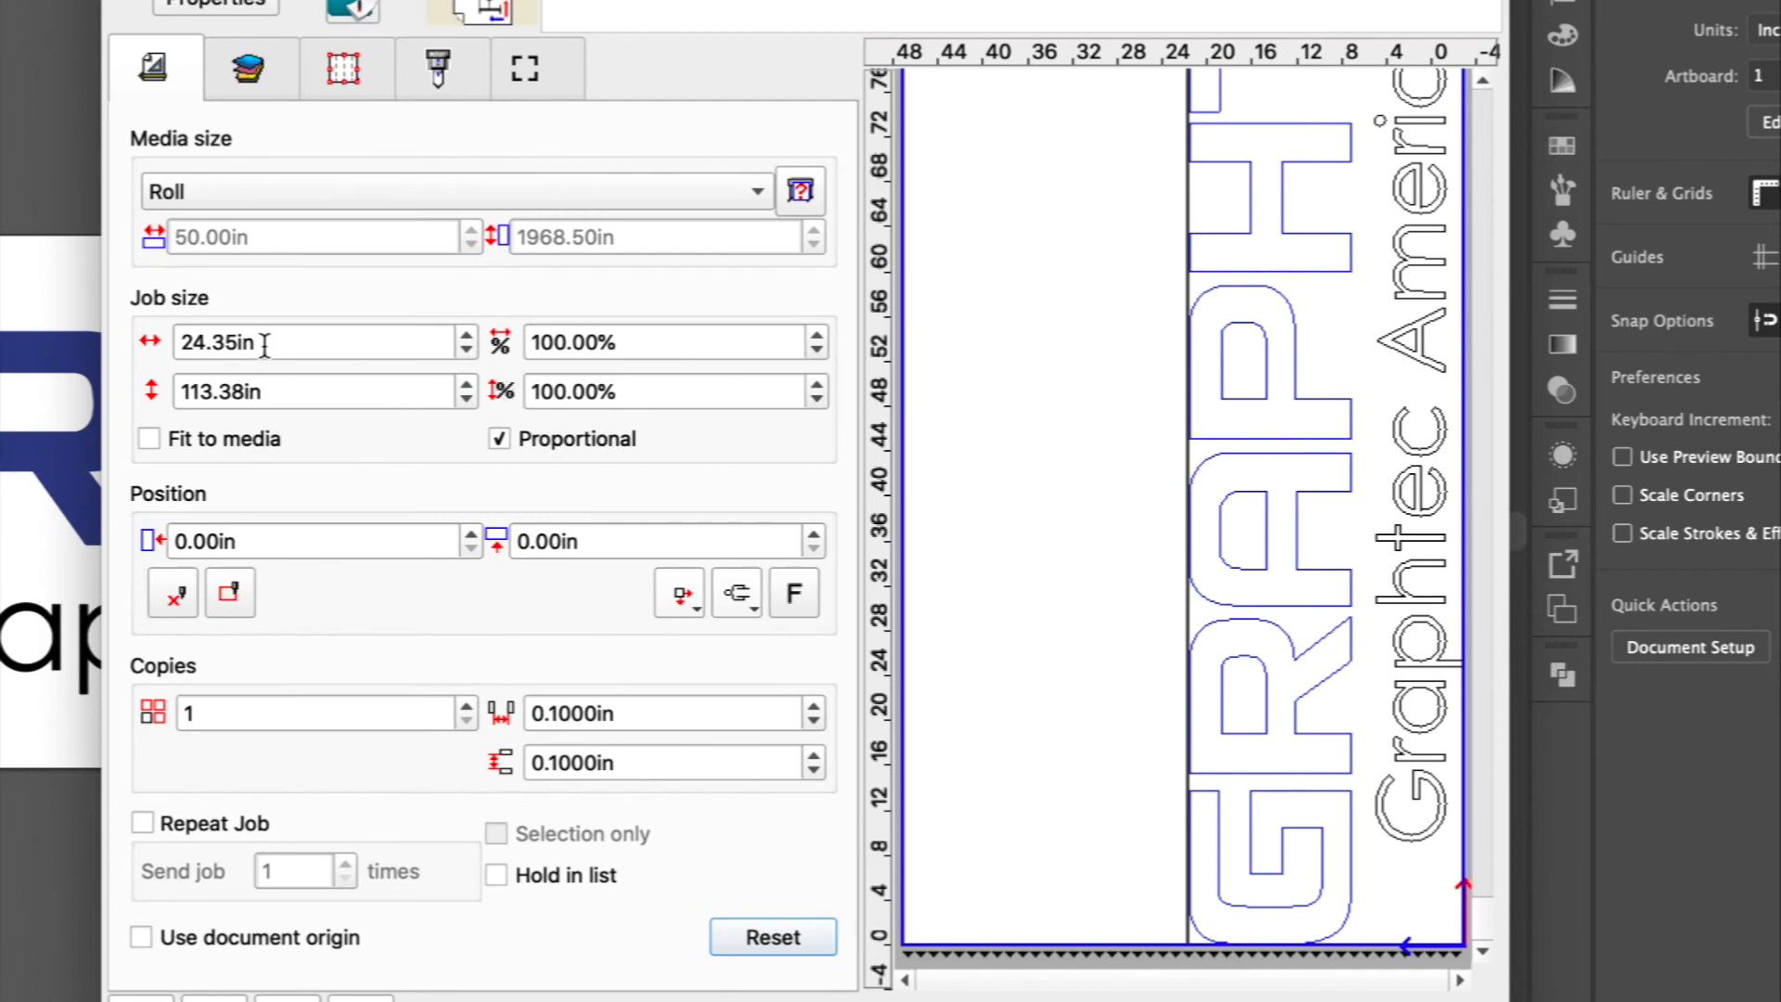
# Step: Set the job width to 3.00 in with Proportional scaling enabled
pyautogui.moveTo(371, 341); pyautogui.dragTo(181, 341)
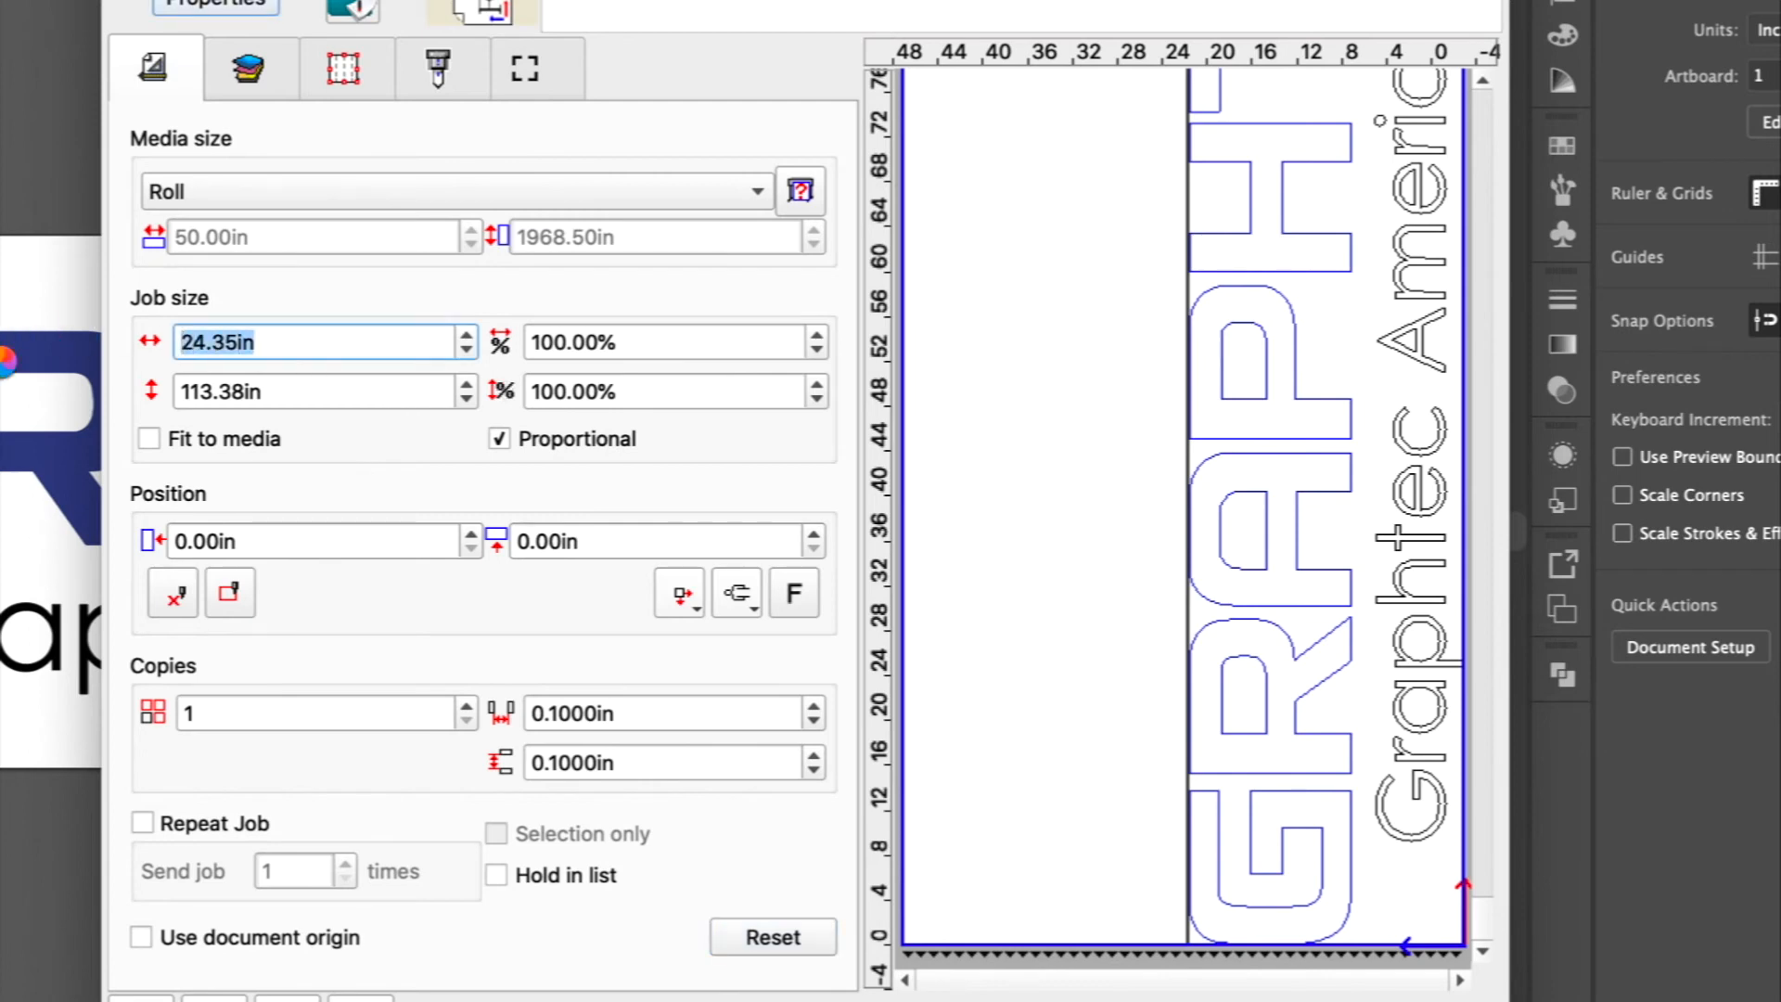
pyautogui.write('3.00in')
pyautogui.press('Return')
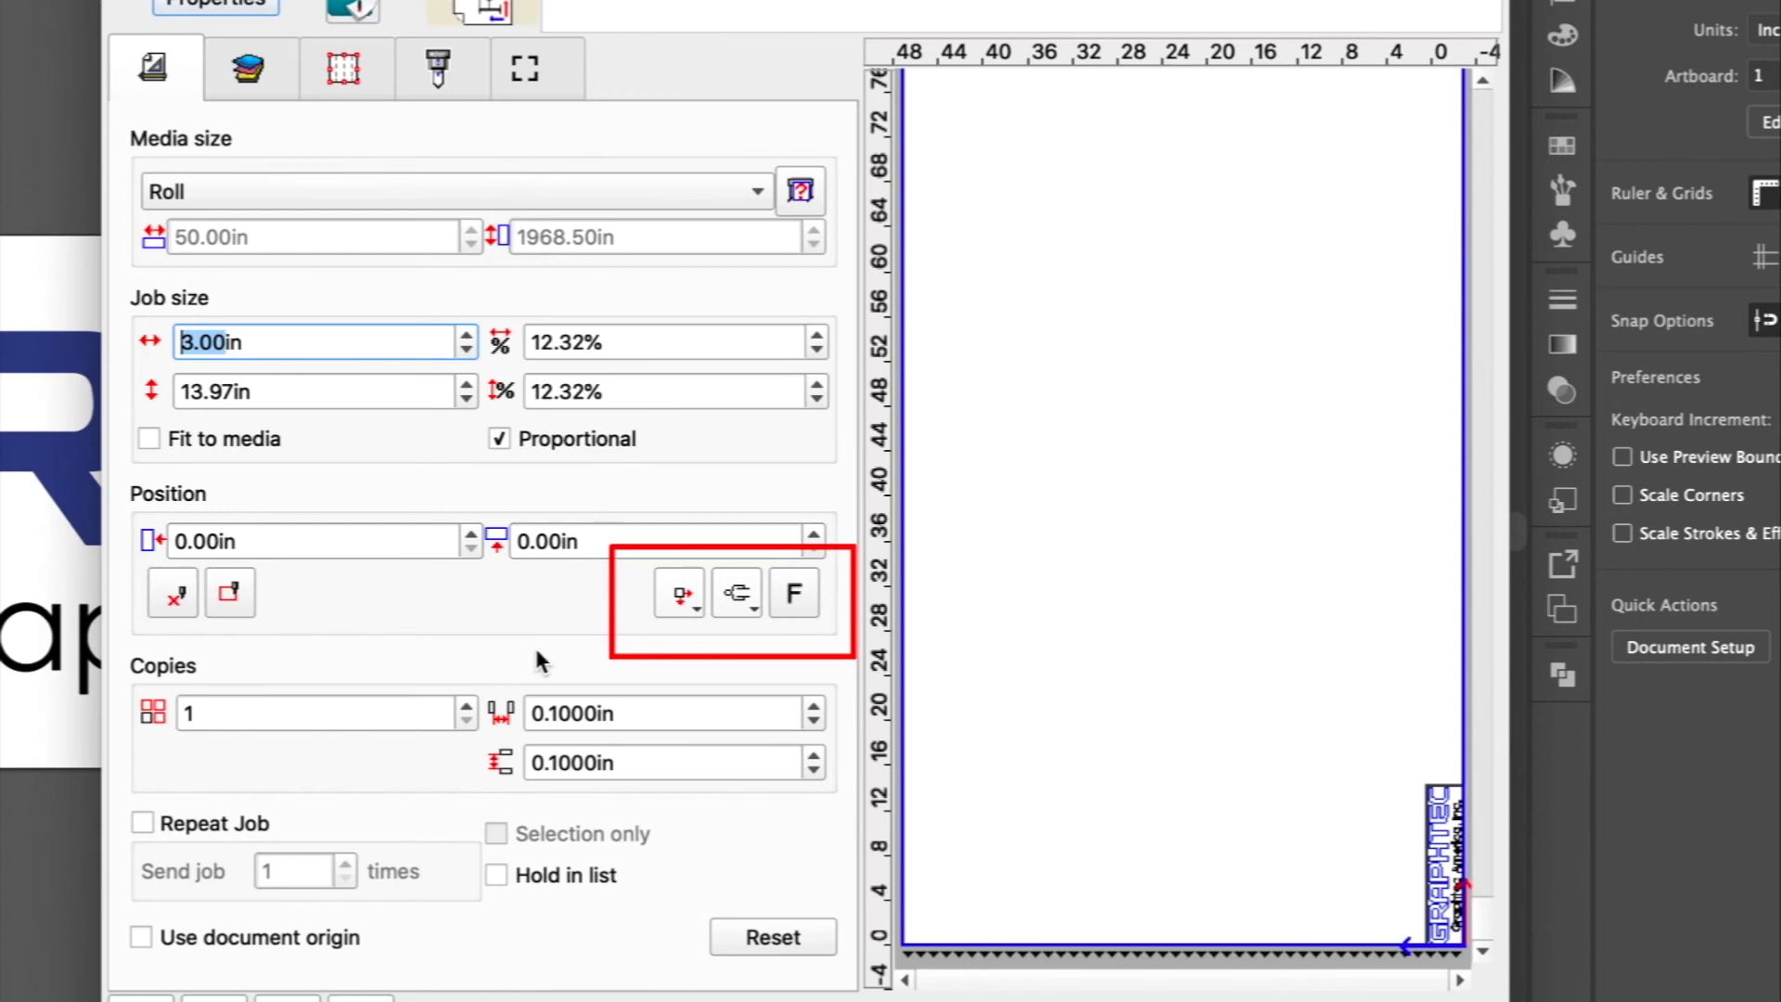
# Step: Try aligning the job centered across the width, at the far edge and centered both ways, and return it to the origin
pyautogui.click(687, 601)
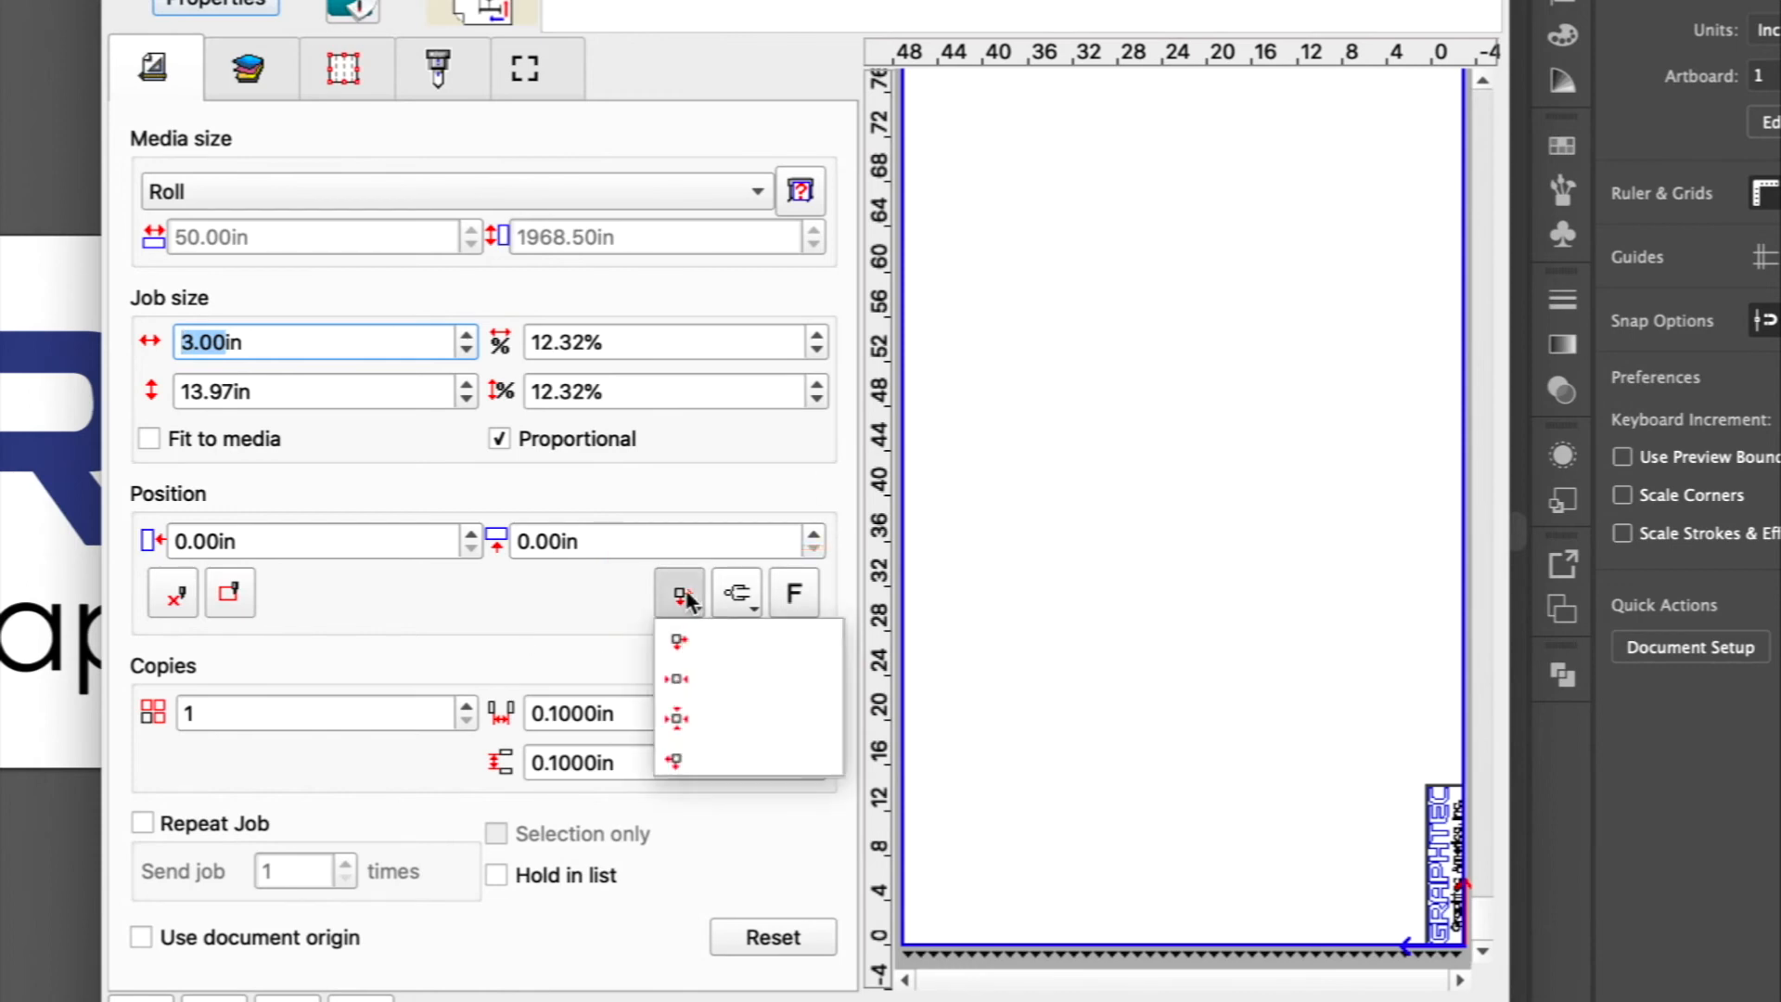
pyautogui.click(680, 678)
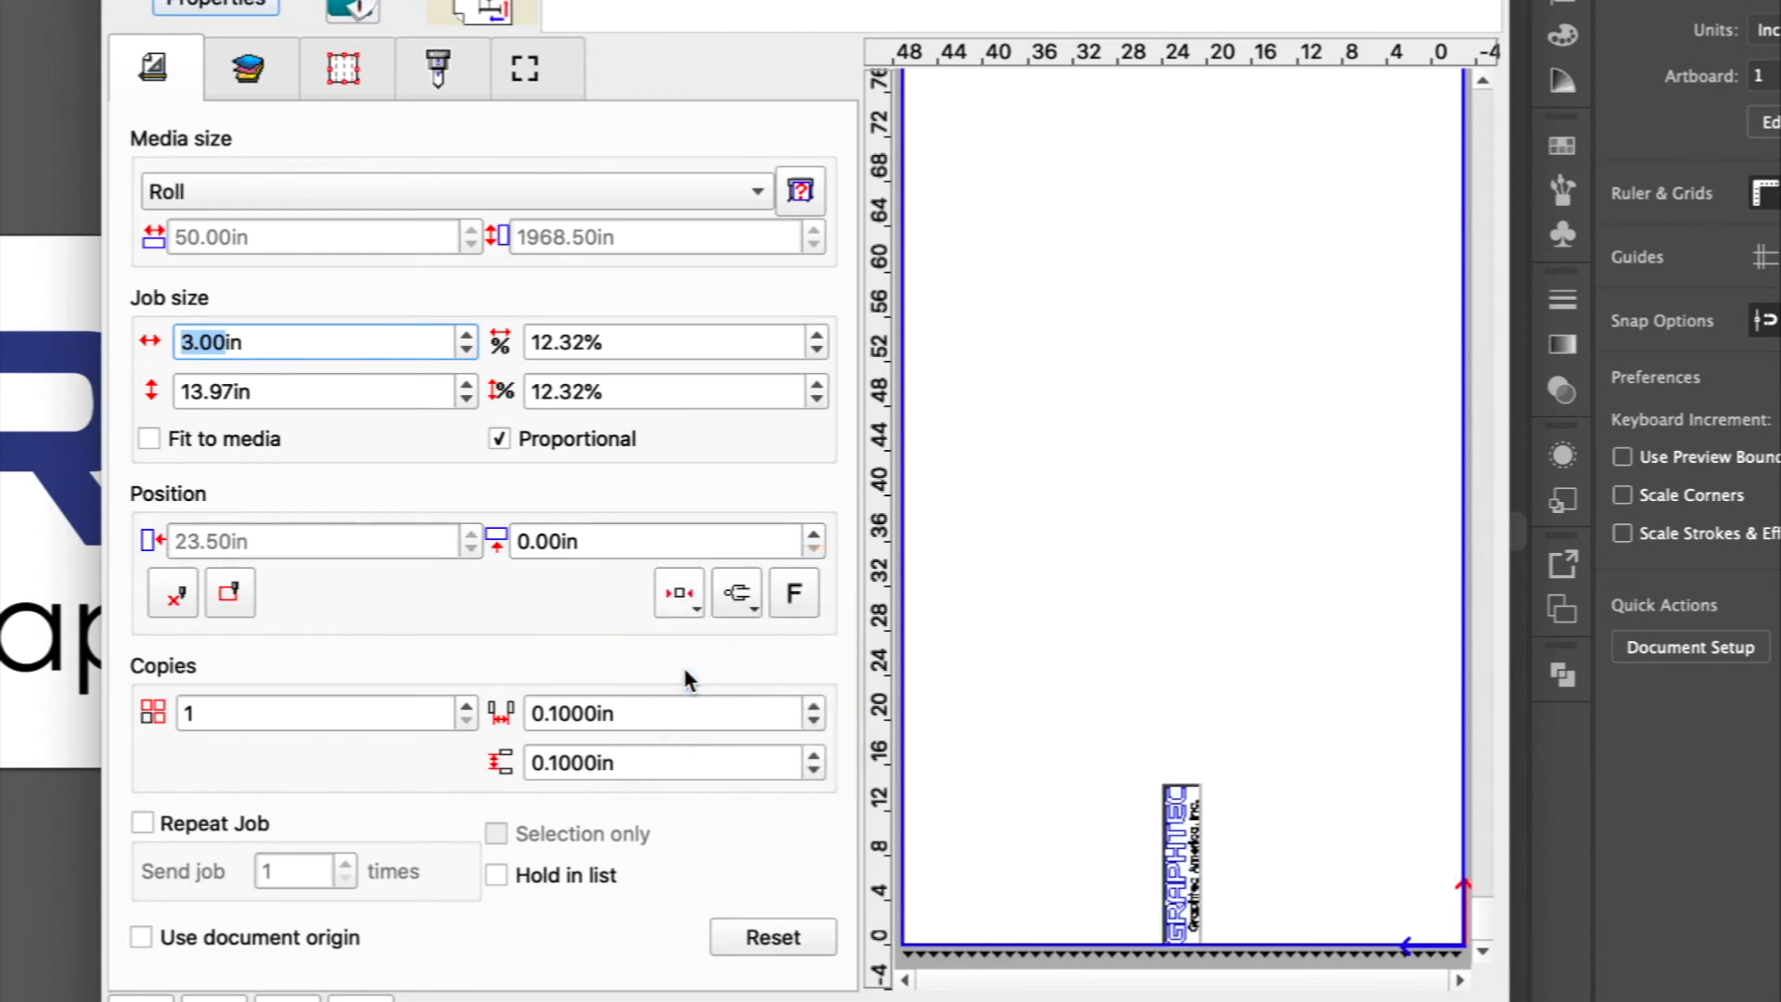
pyautogui.click(663, 599)
pyautogui.click(708, 763)
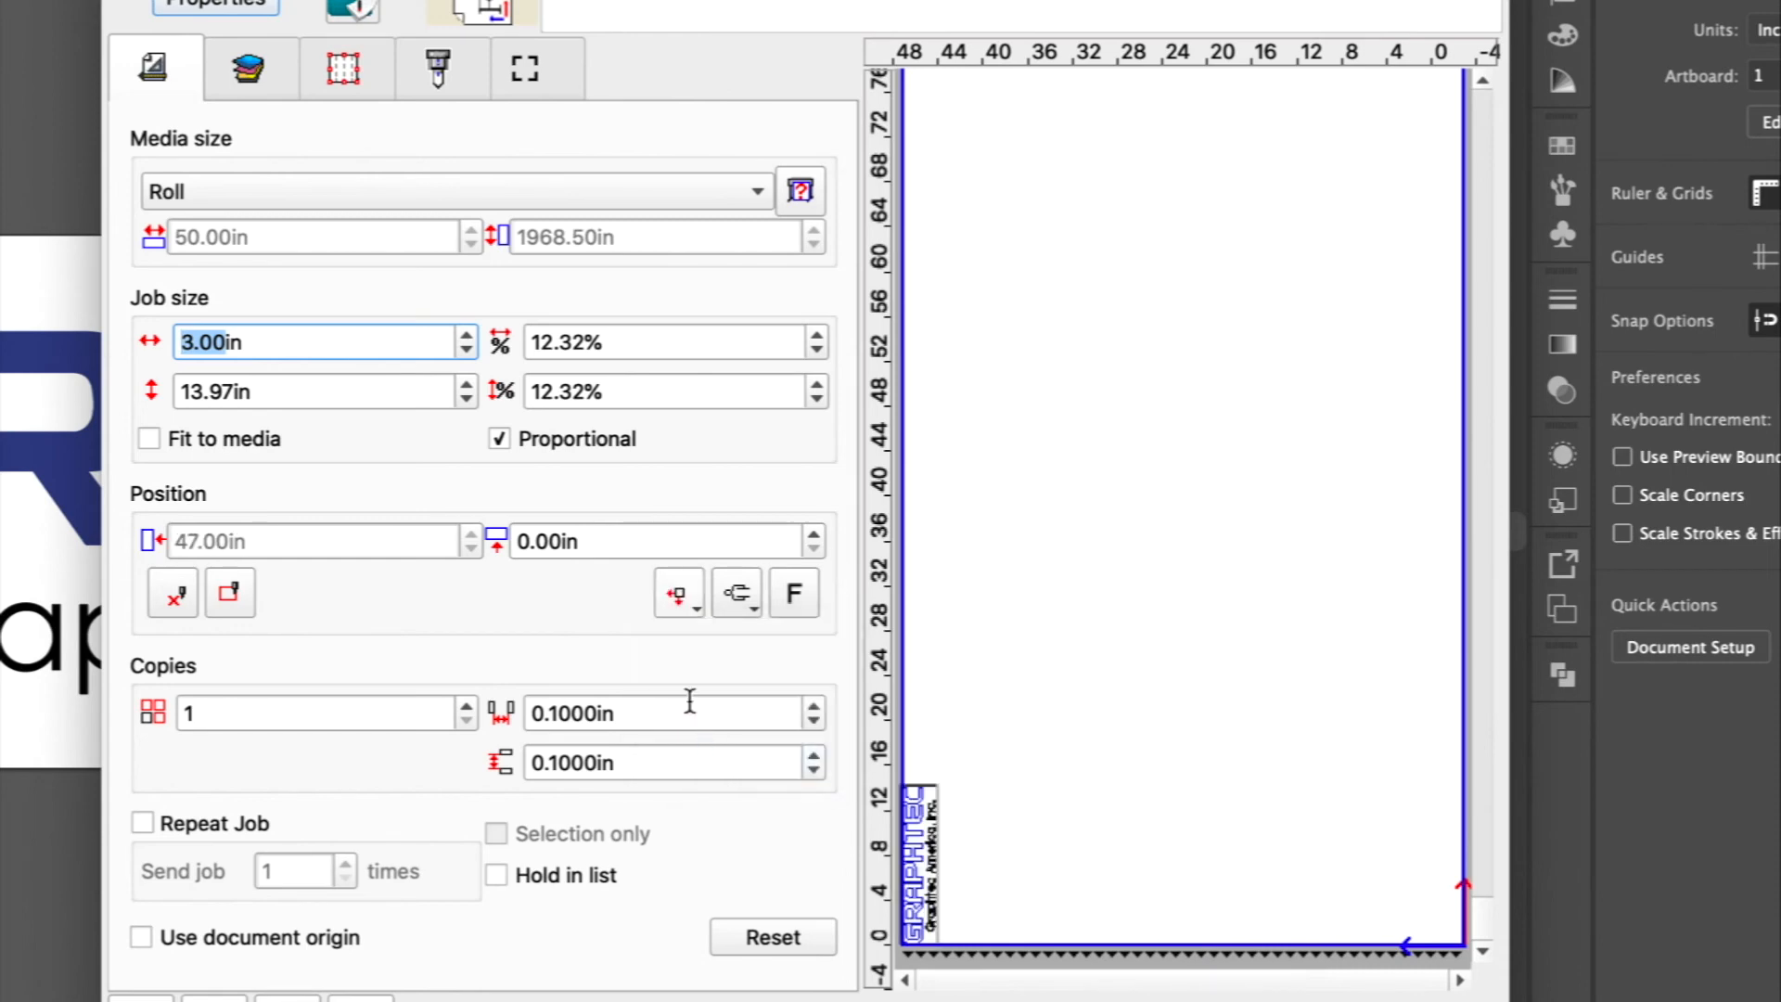
pyautogui.click(691, 599)
pyautogui.click(691, 717)
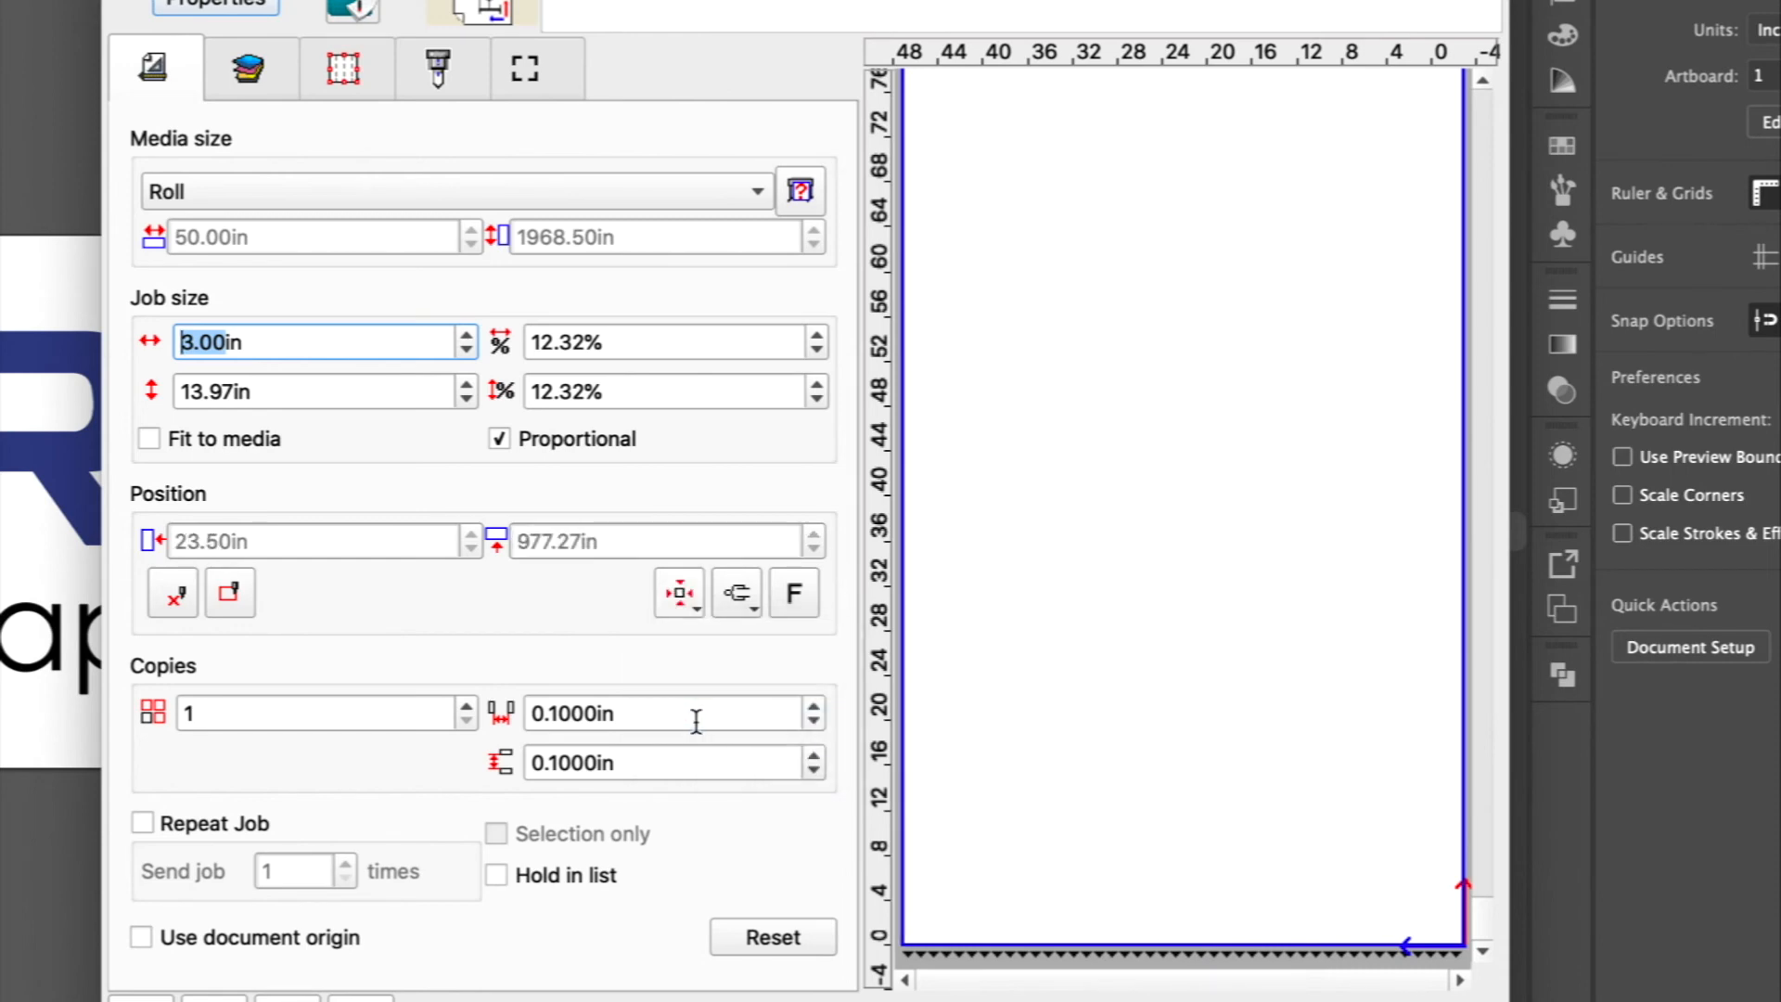
pyautogui.click(683, 592)
pyautogui.click(682, 638)
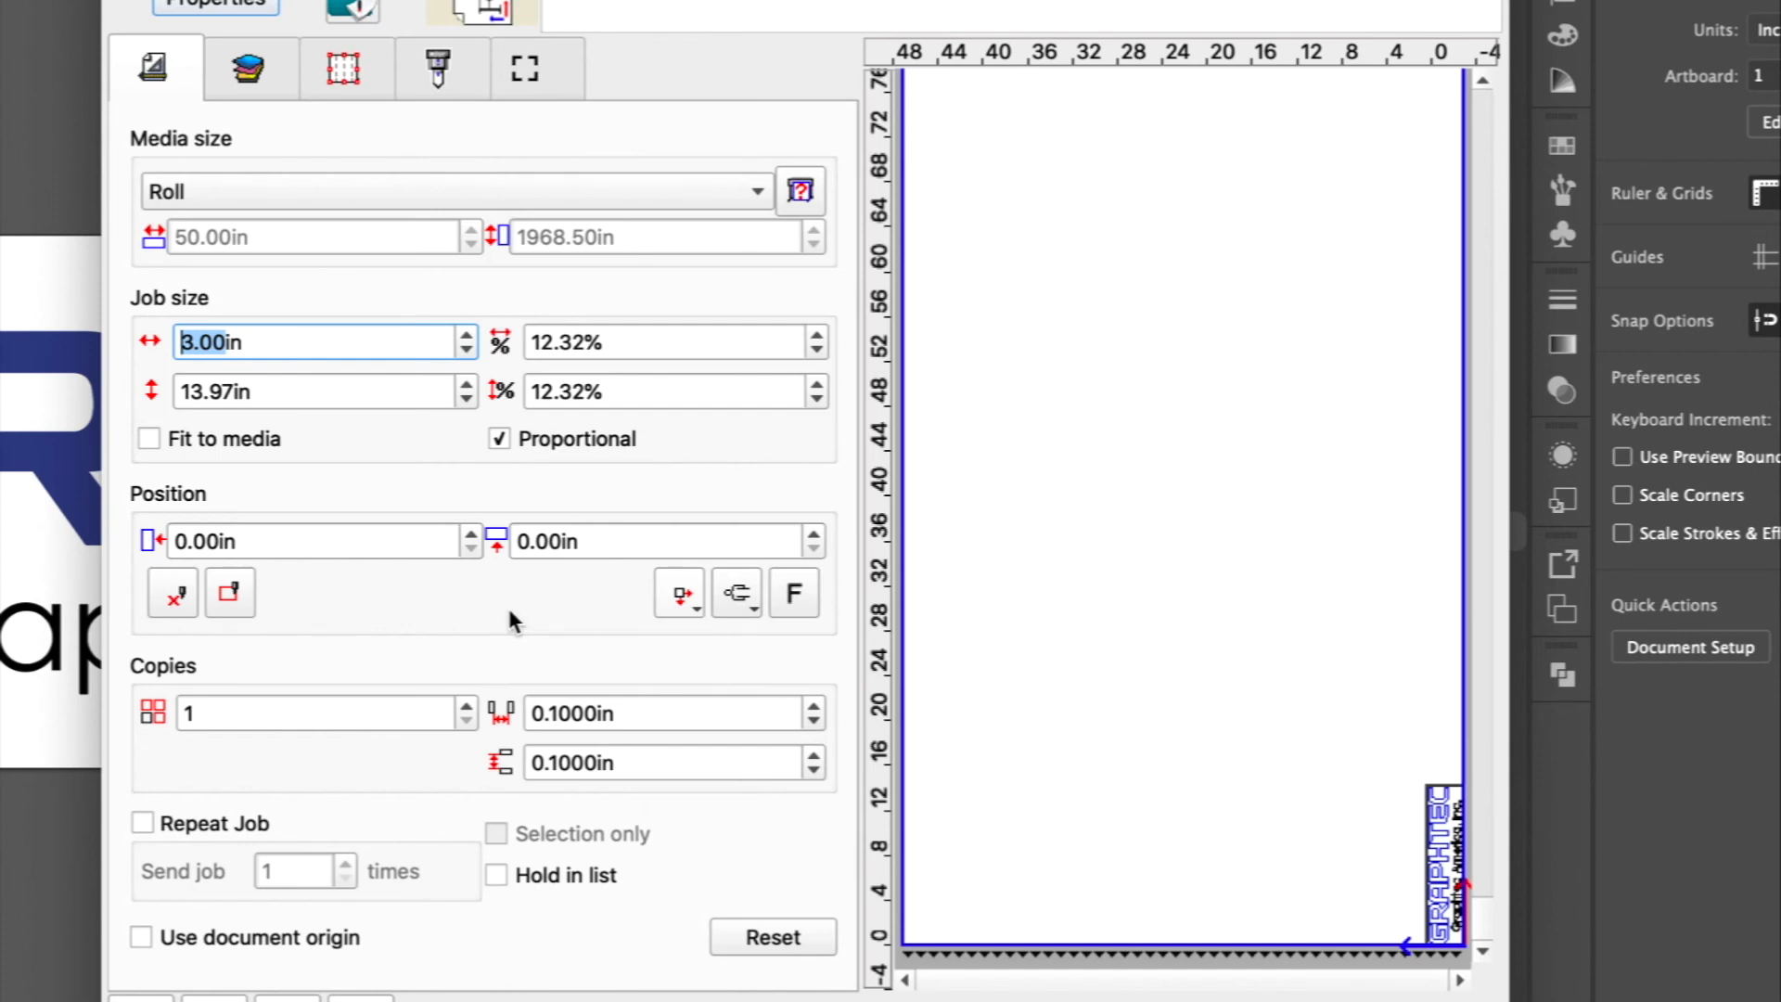
# Step: Try the four rotation options on the job and leave the logo upright, reading across the media width
pyautogui.click(737, 596)
pyautogui.click(746, 672)
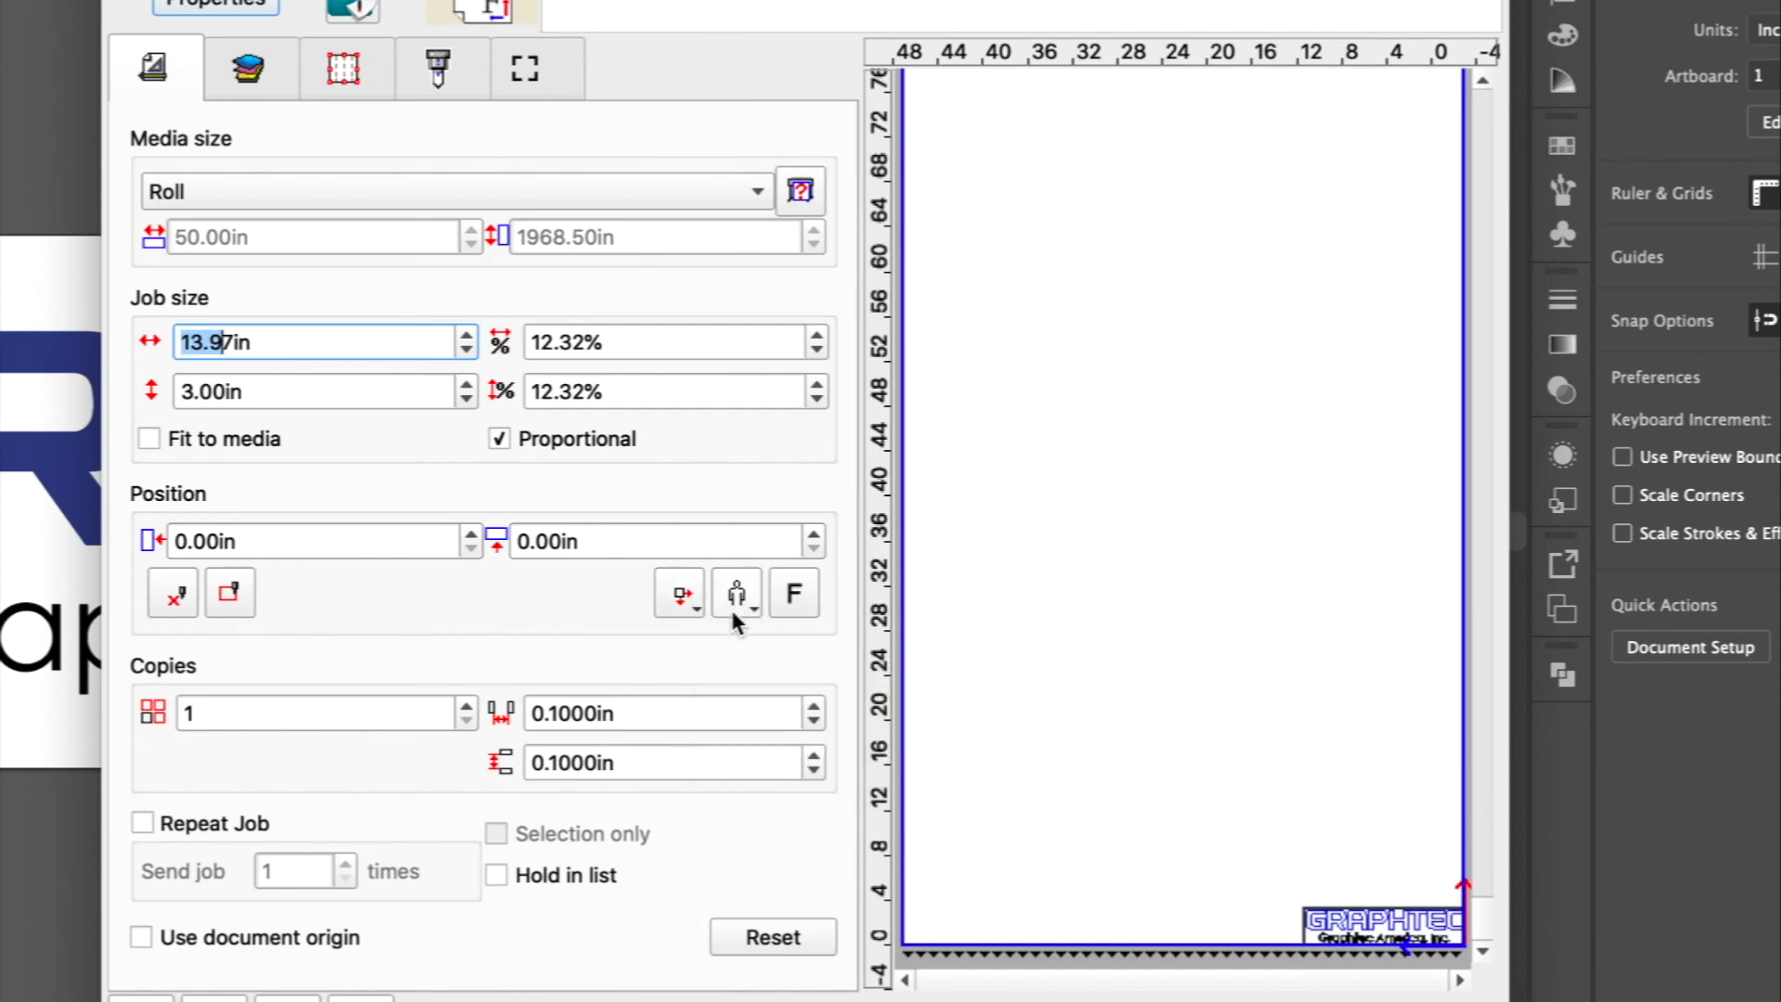
pyautogui.click(733, 607)
pyautogui.click(744, 716)
pyautogui.click(742, 599)
pyautogui.click(742, 756)
pyautogui.click(725, 601)
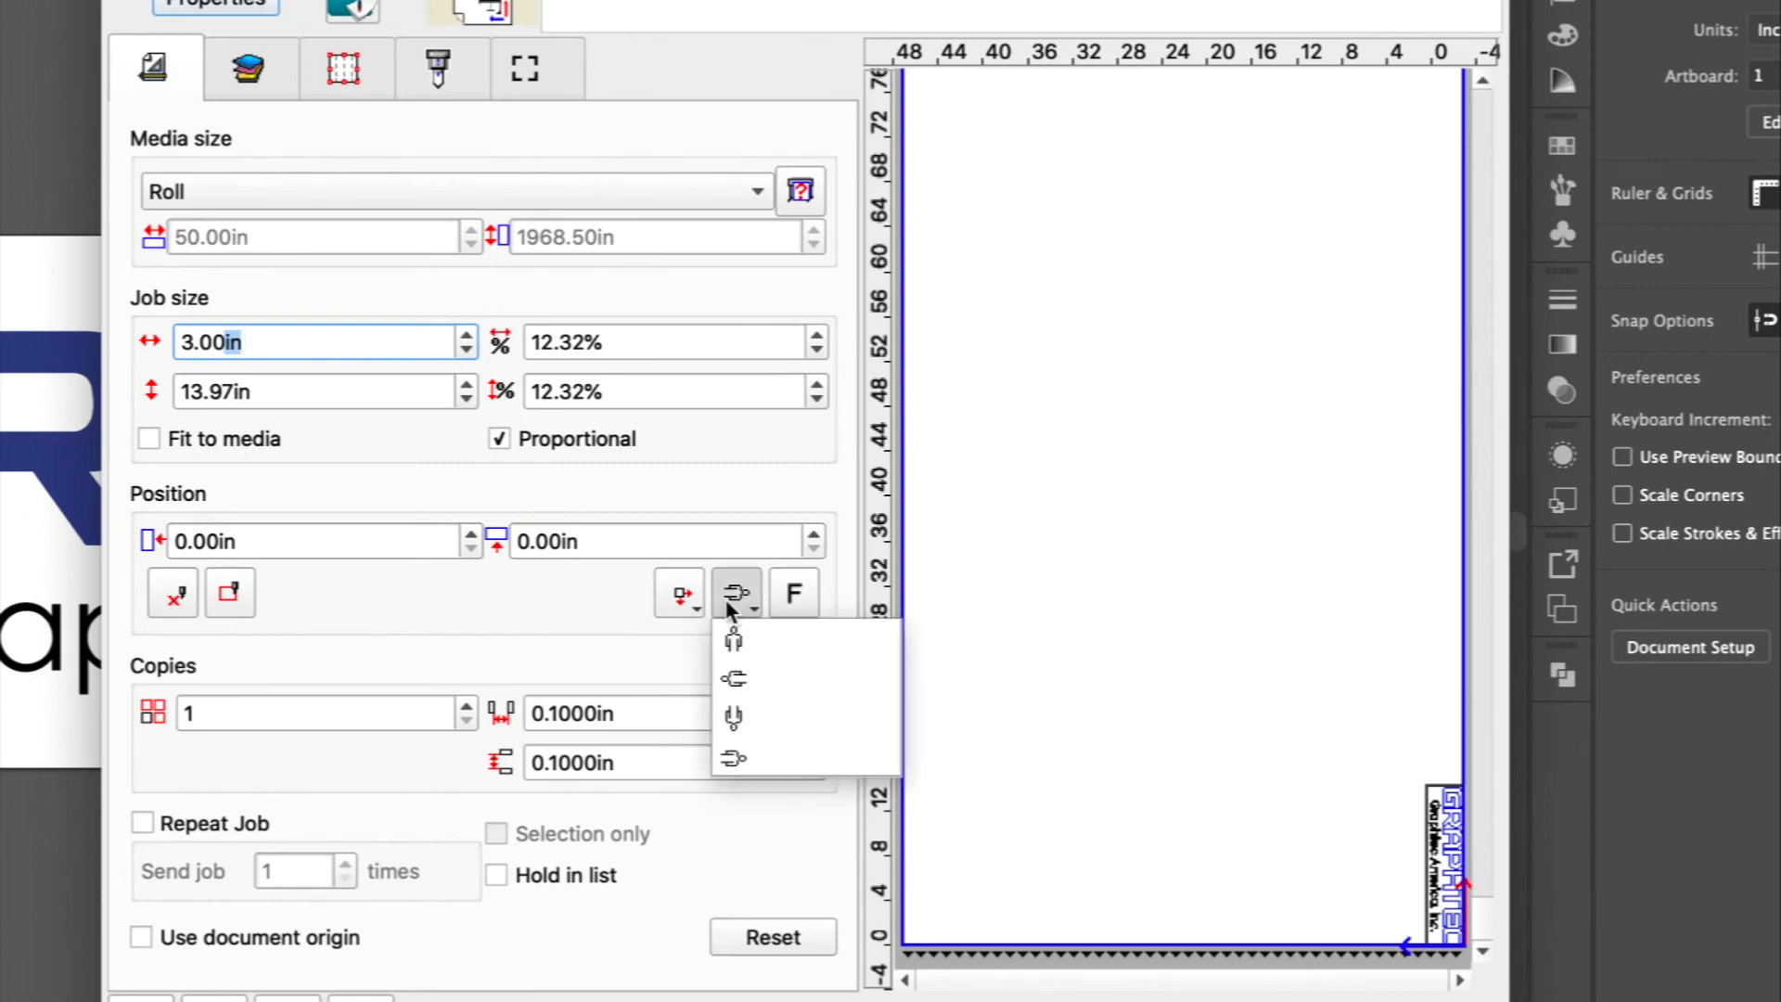
pyautogui.click(735, 677)
pyautogui.click(739, 598)
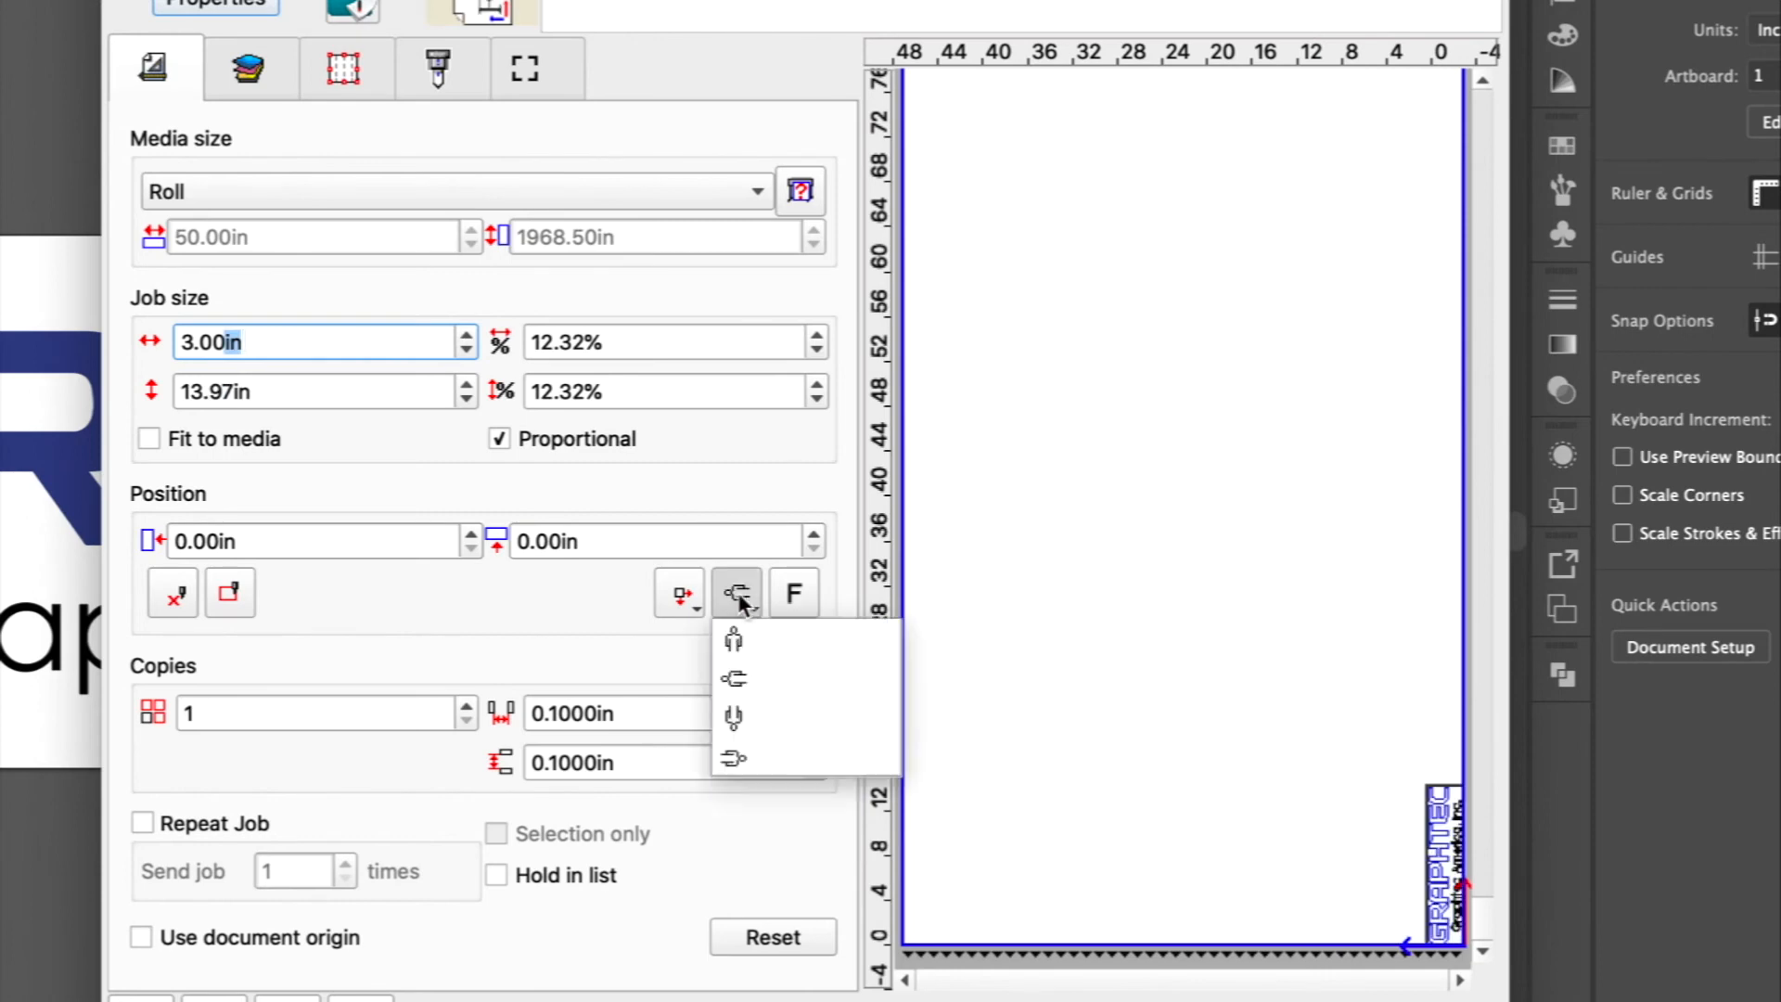
pyautogui.click(734, 639)
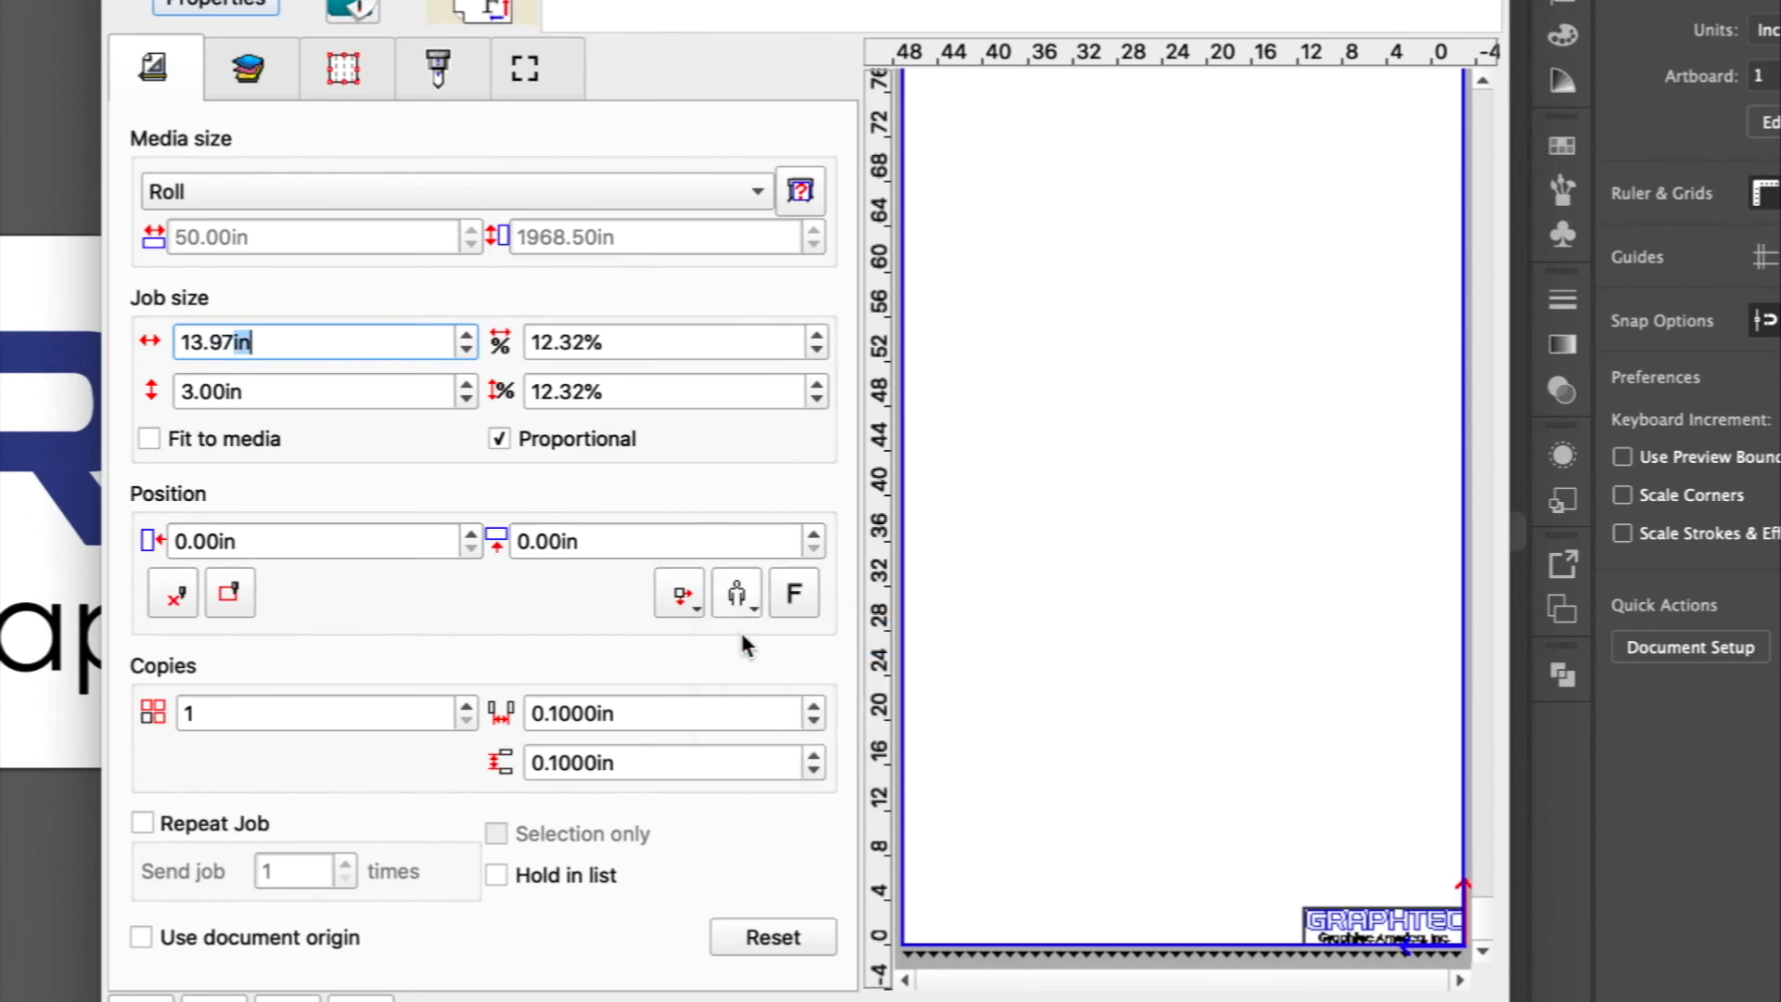
# Step: Mirror the job in the preview and turn mirroring off again
pyautogui.click(795, 595)
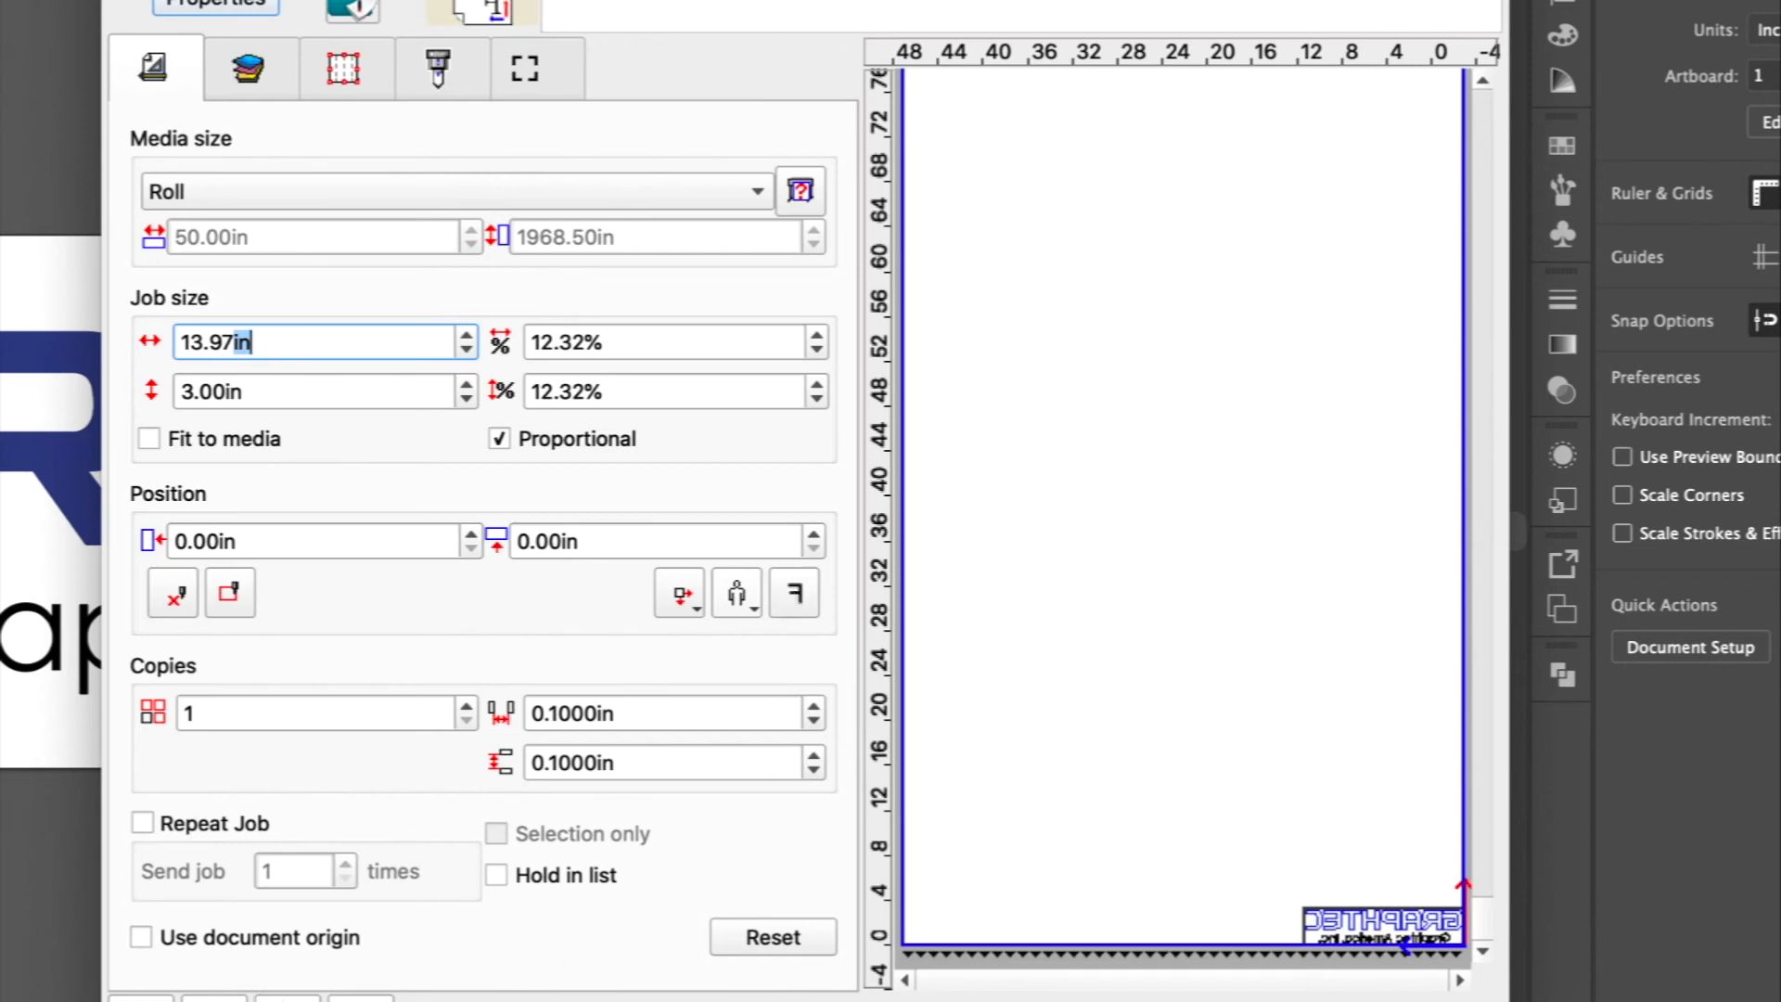
pyautogui.click(214, 1000)
pyautogui.click(141, 1000)
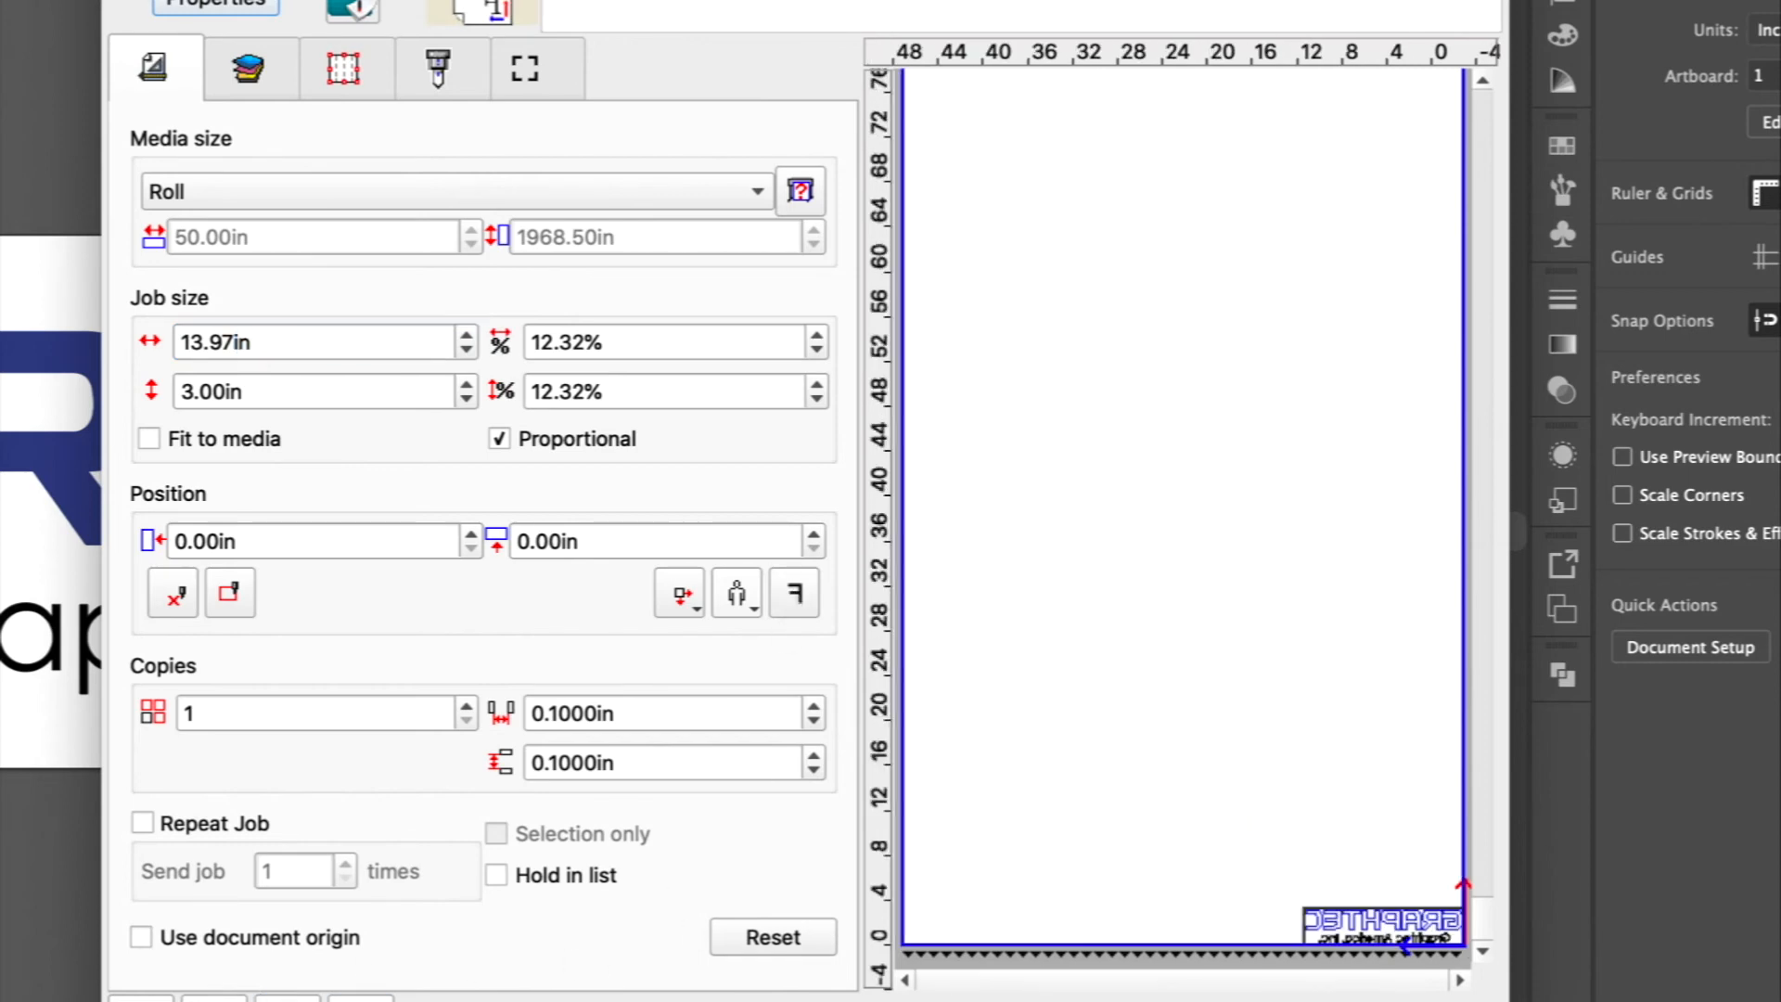
pyautogui.click(796, 595)
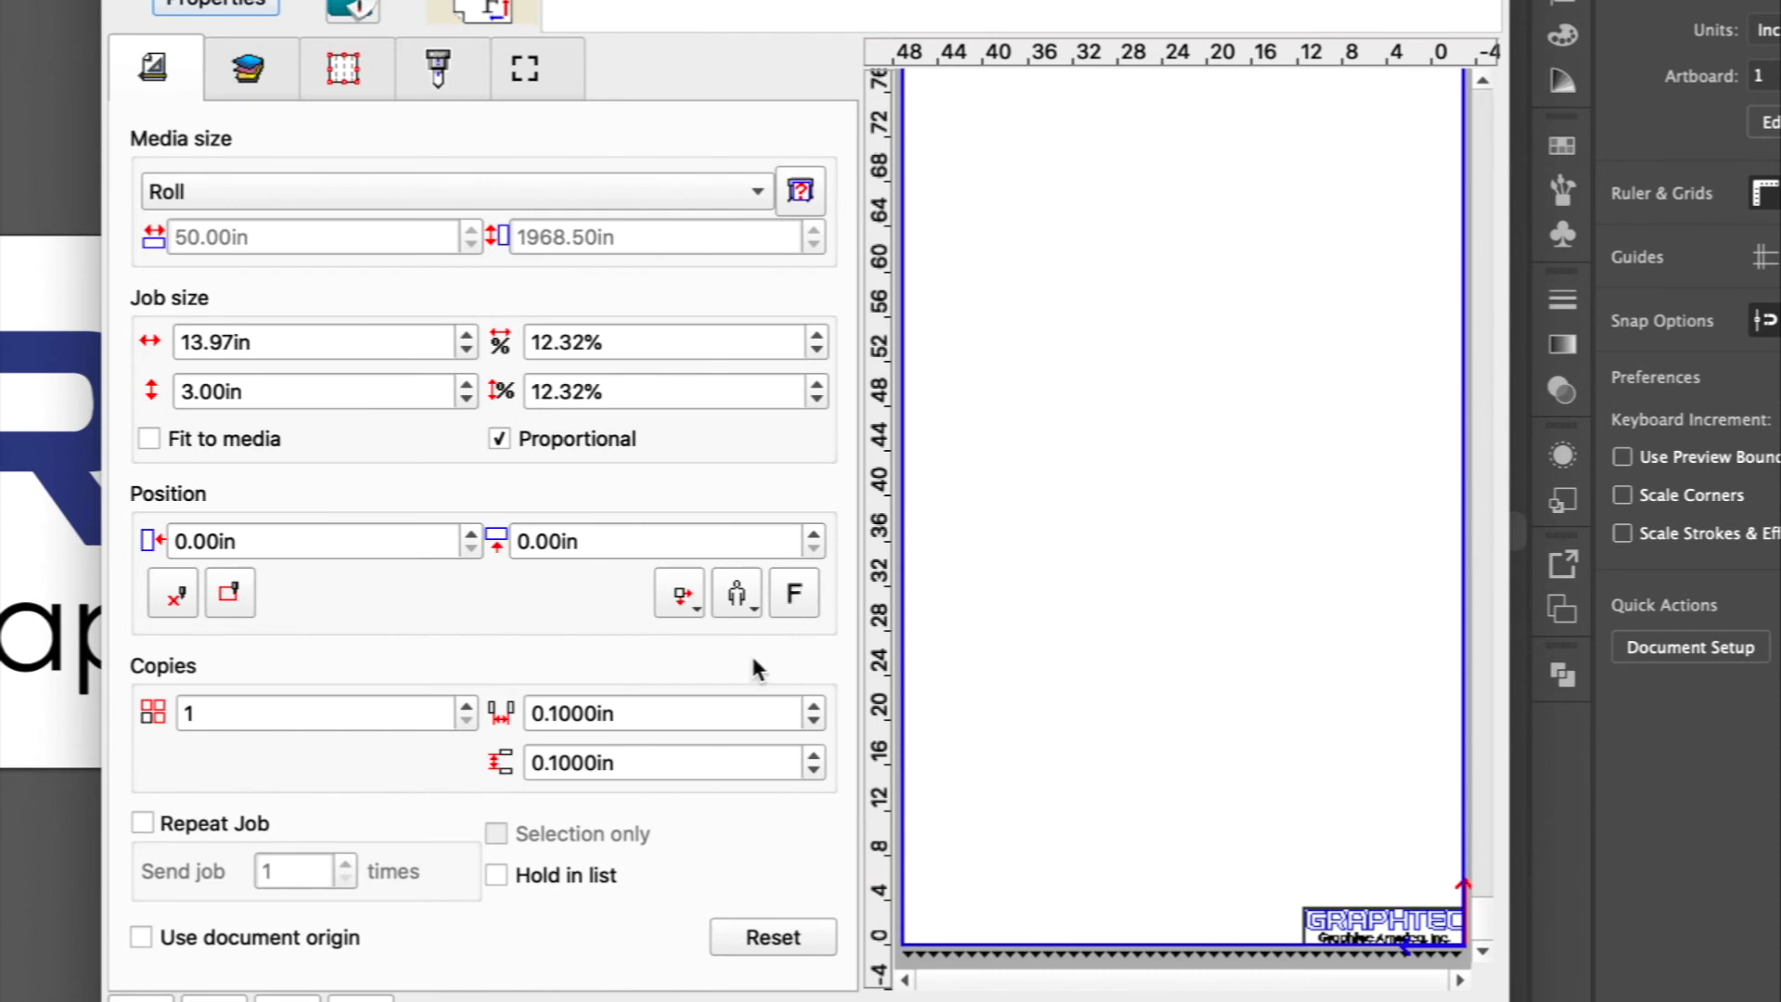
# Step: Set the number of copies of the logo job to 6
pyautogui.click(467, 707)
pyautogui.click(467, 707)
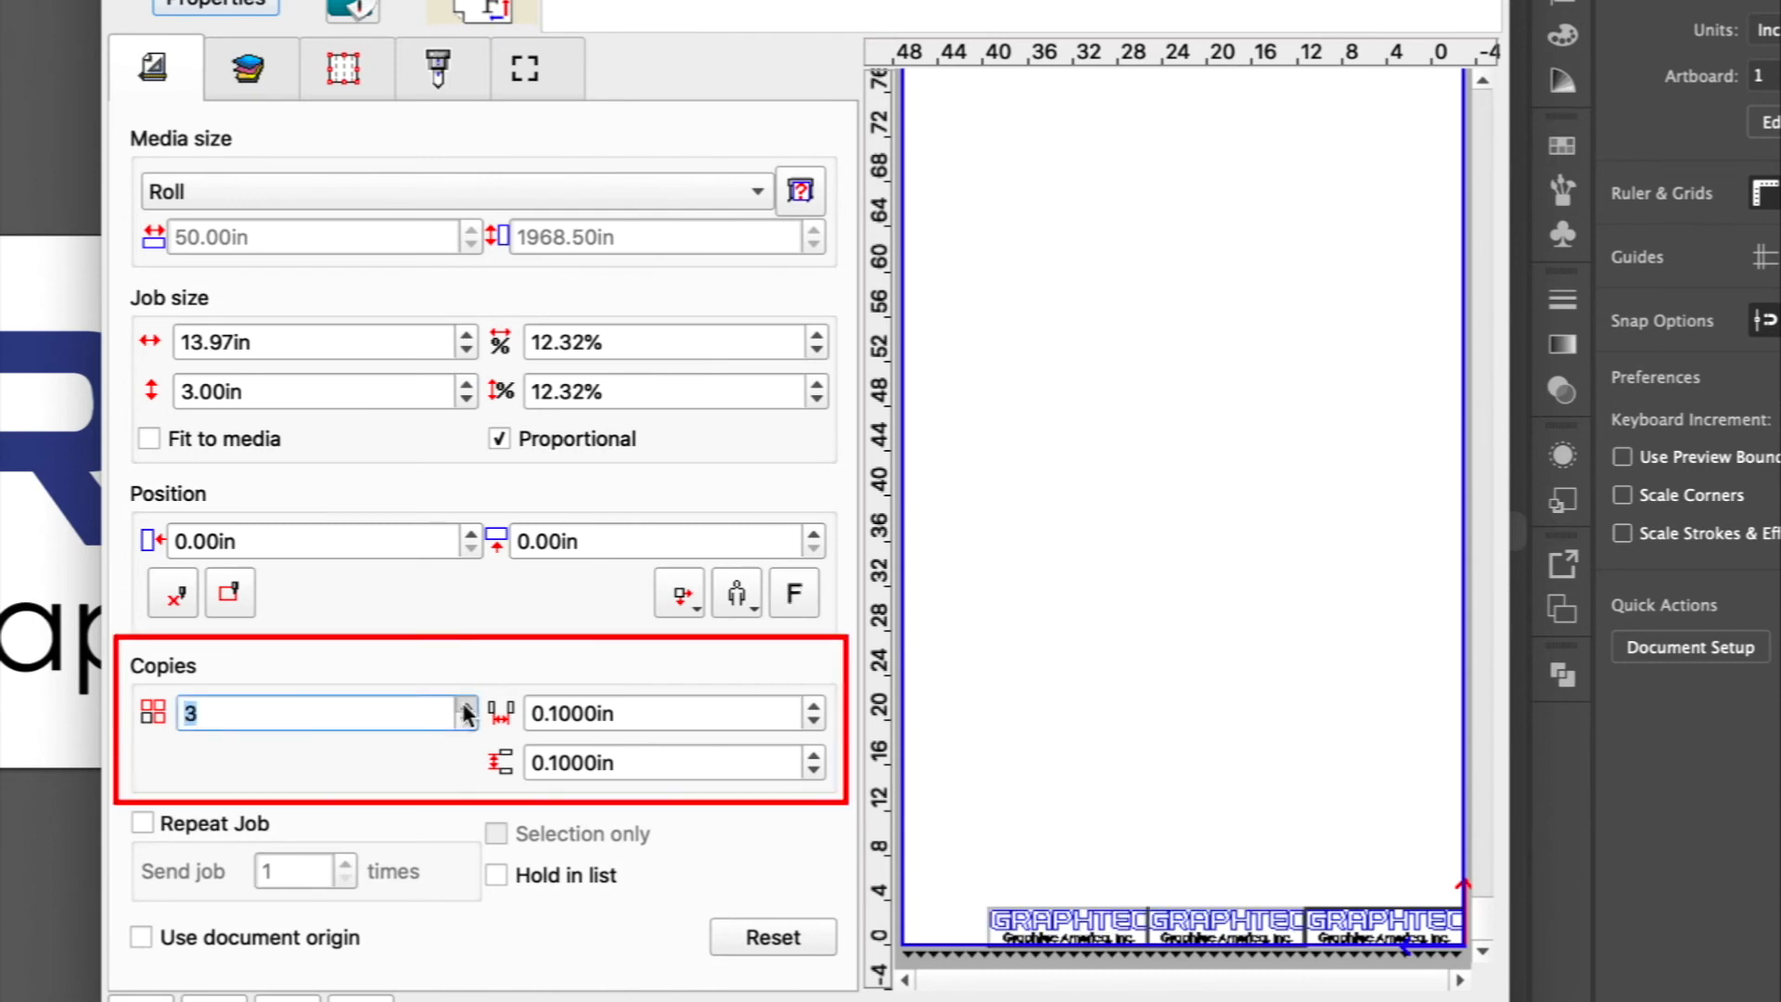
pyautogui.click(467, 707)
pyautogui.click(466, 707)
pyautogui.click(466, 706)
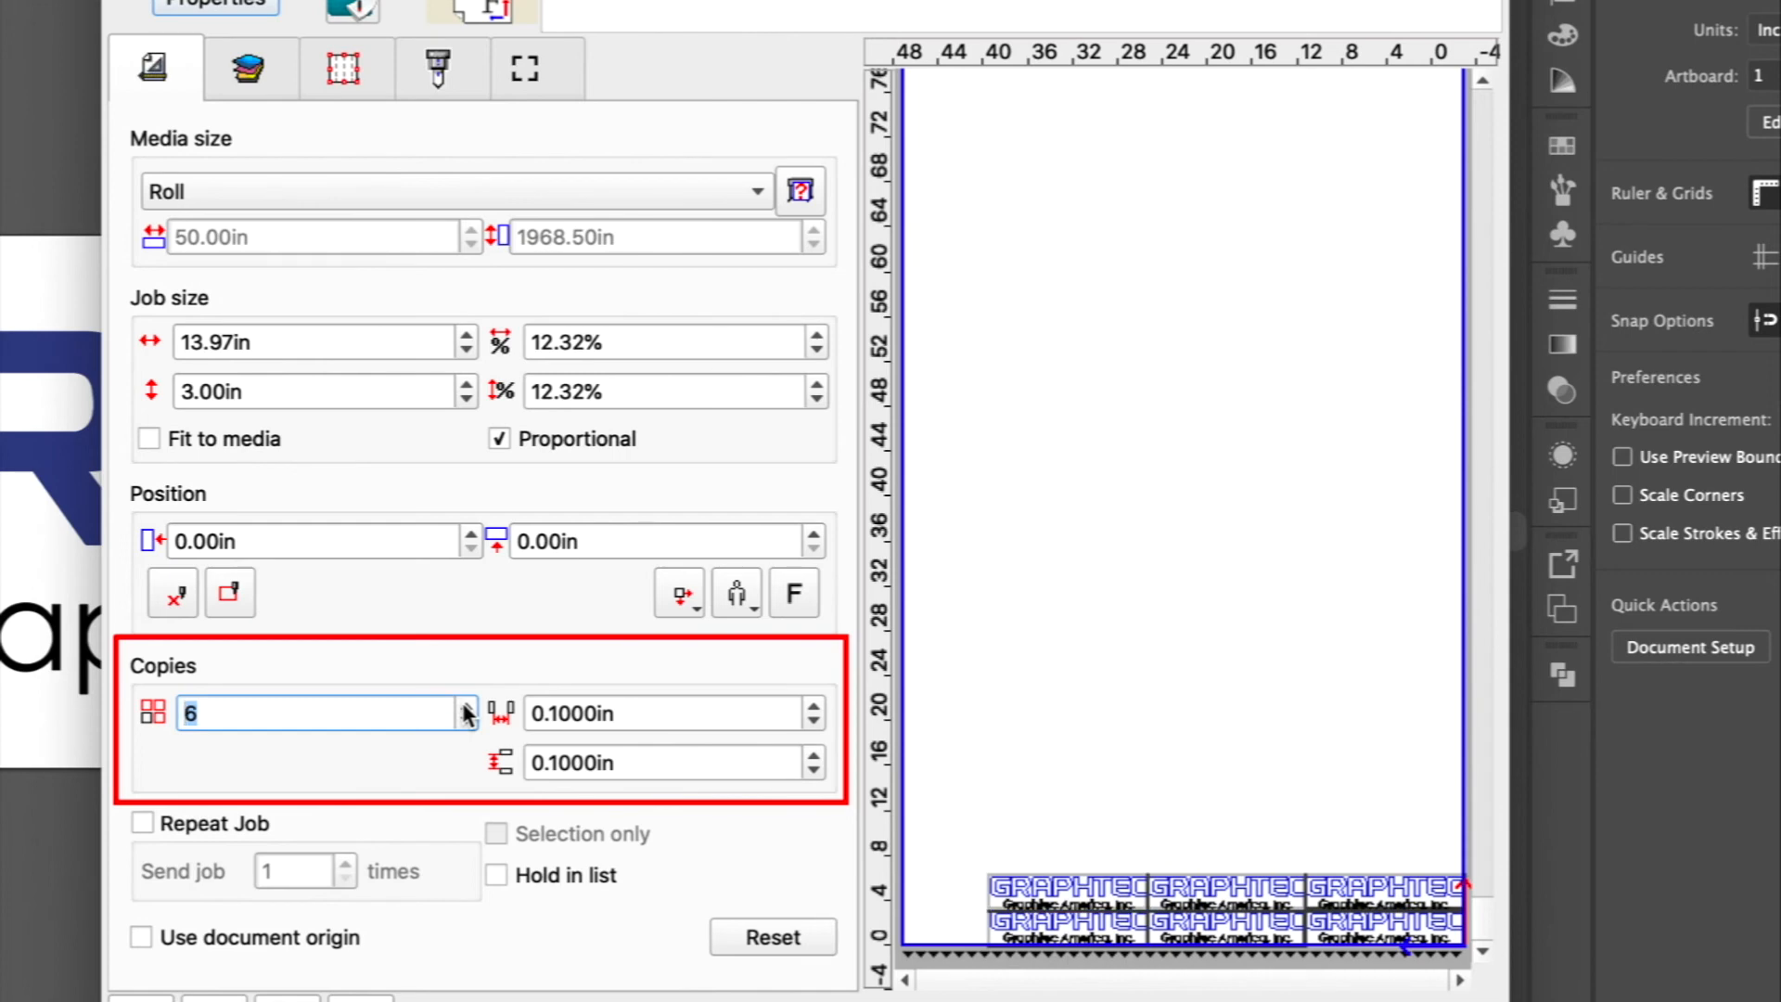
# Step: Set the spacing between the copies to 3.1000 in both horizontally and vertically
pyautogui.click(814, 708)
pyautogui.click(814, 709)
pyautogui.click(814, 709)
pyautogui.click(815, 709)
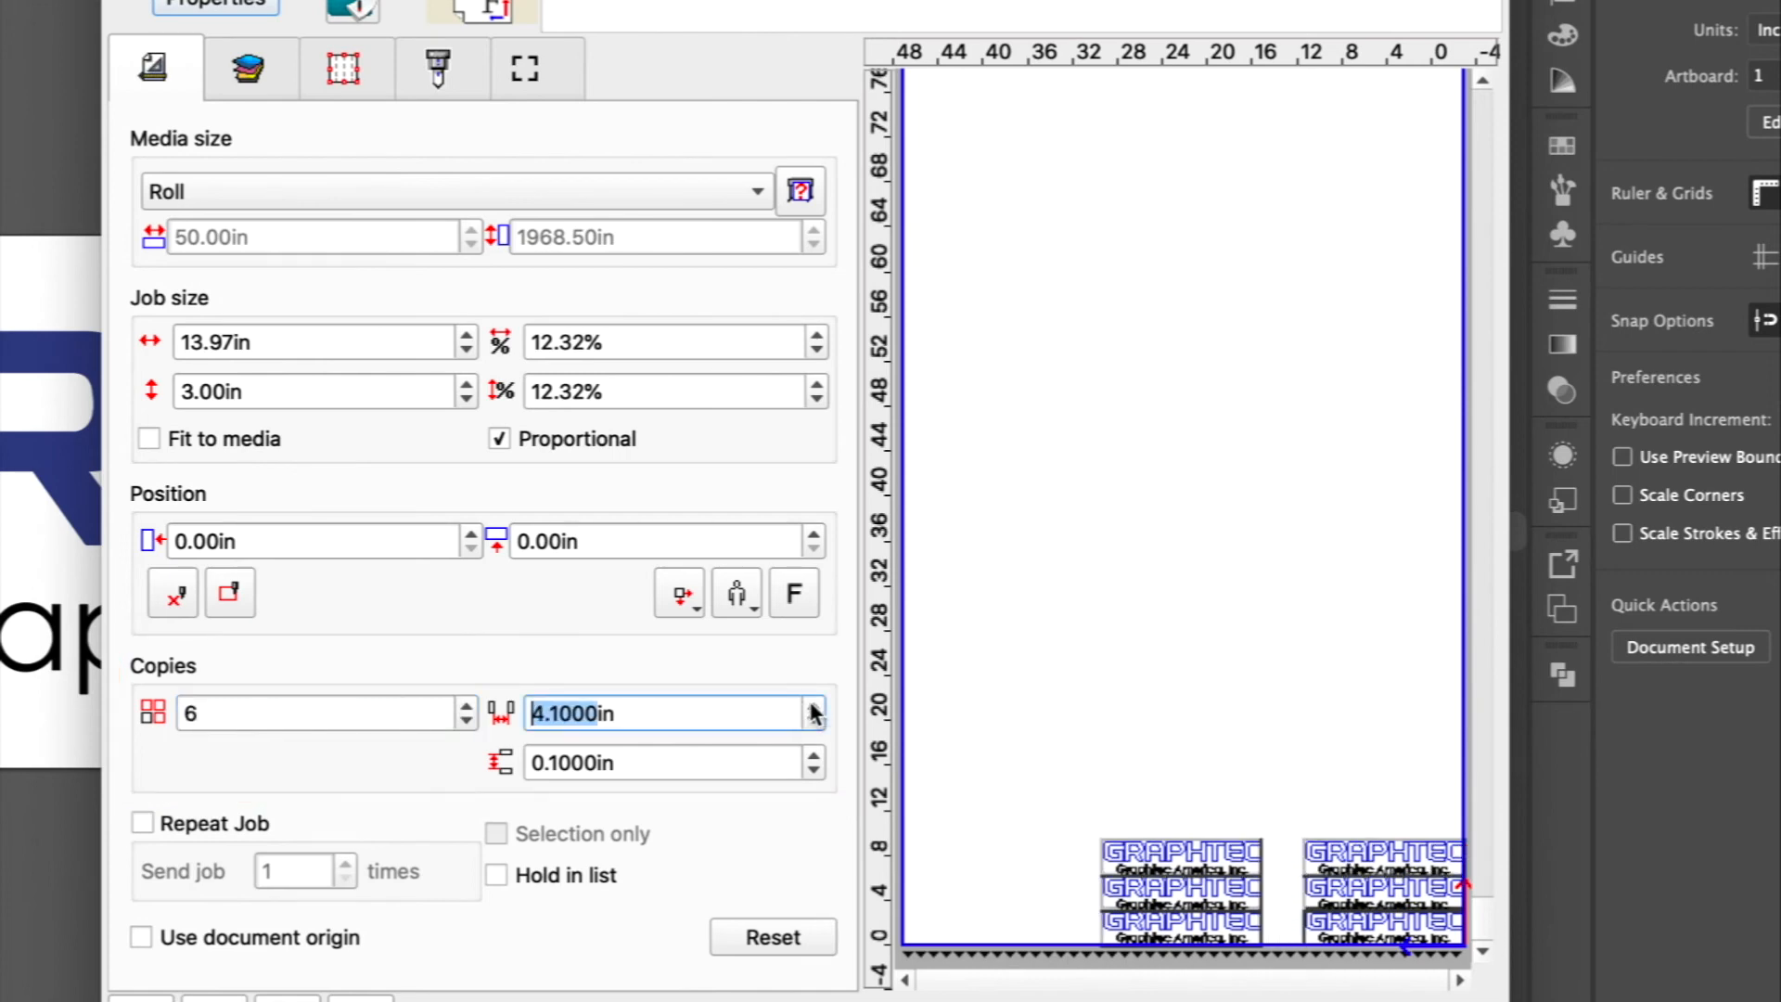
pyautogui.click(813, 721)
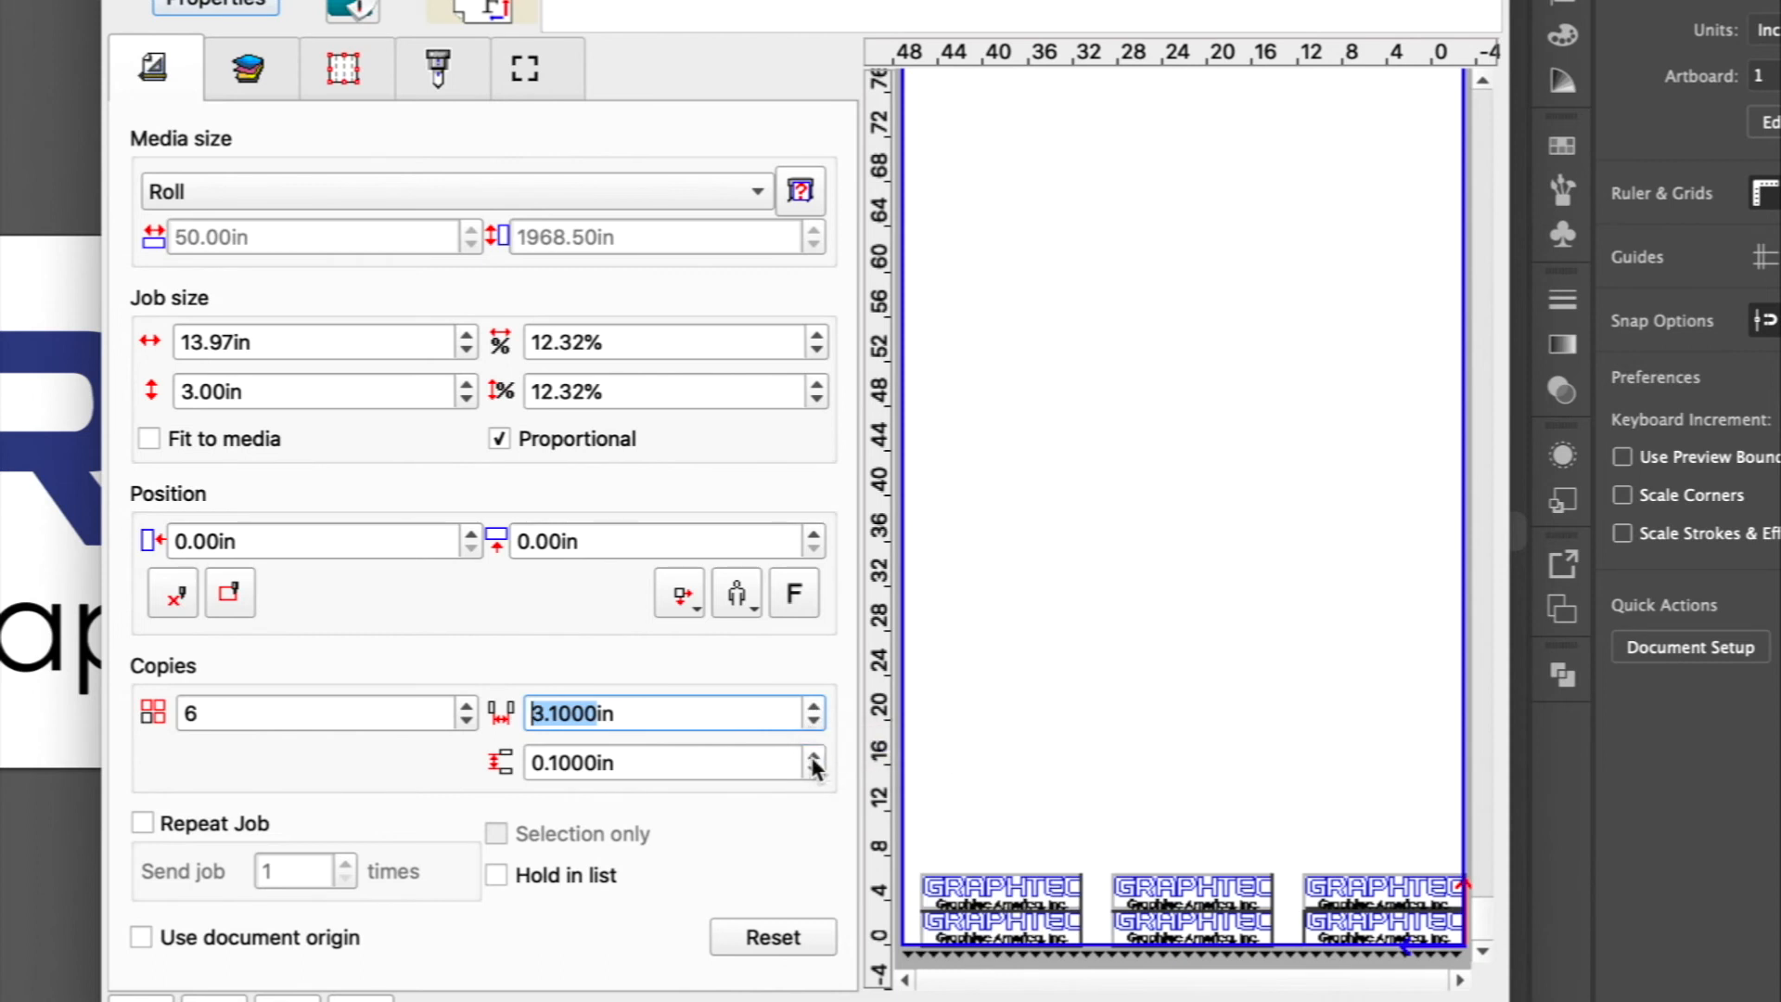
pyautogui.click(812, 757)
pyautogui.click(813, 757)
pyautogui.click(812, 757)
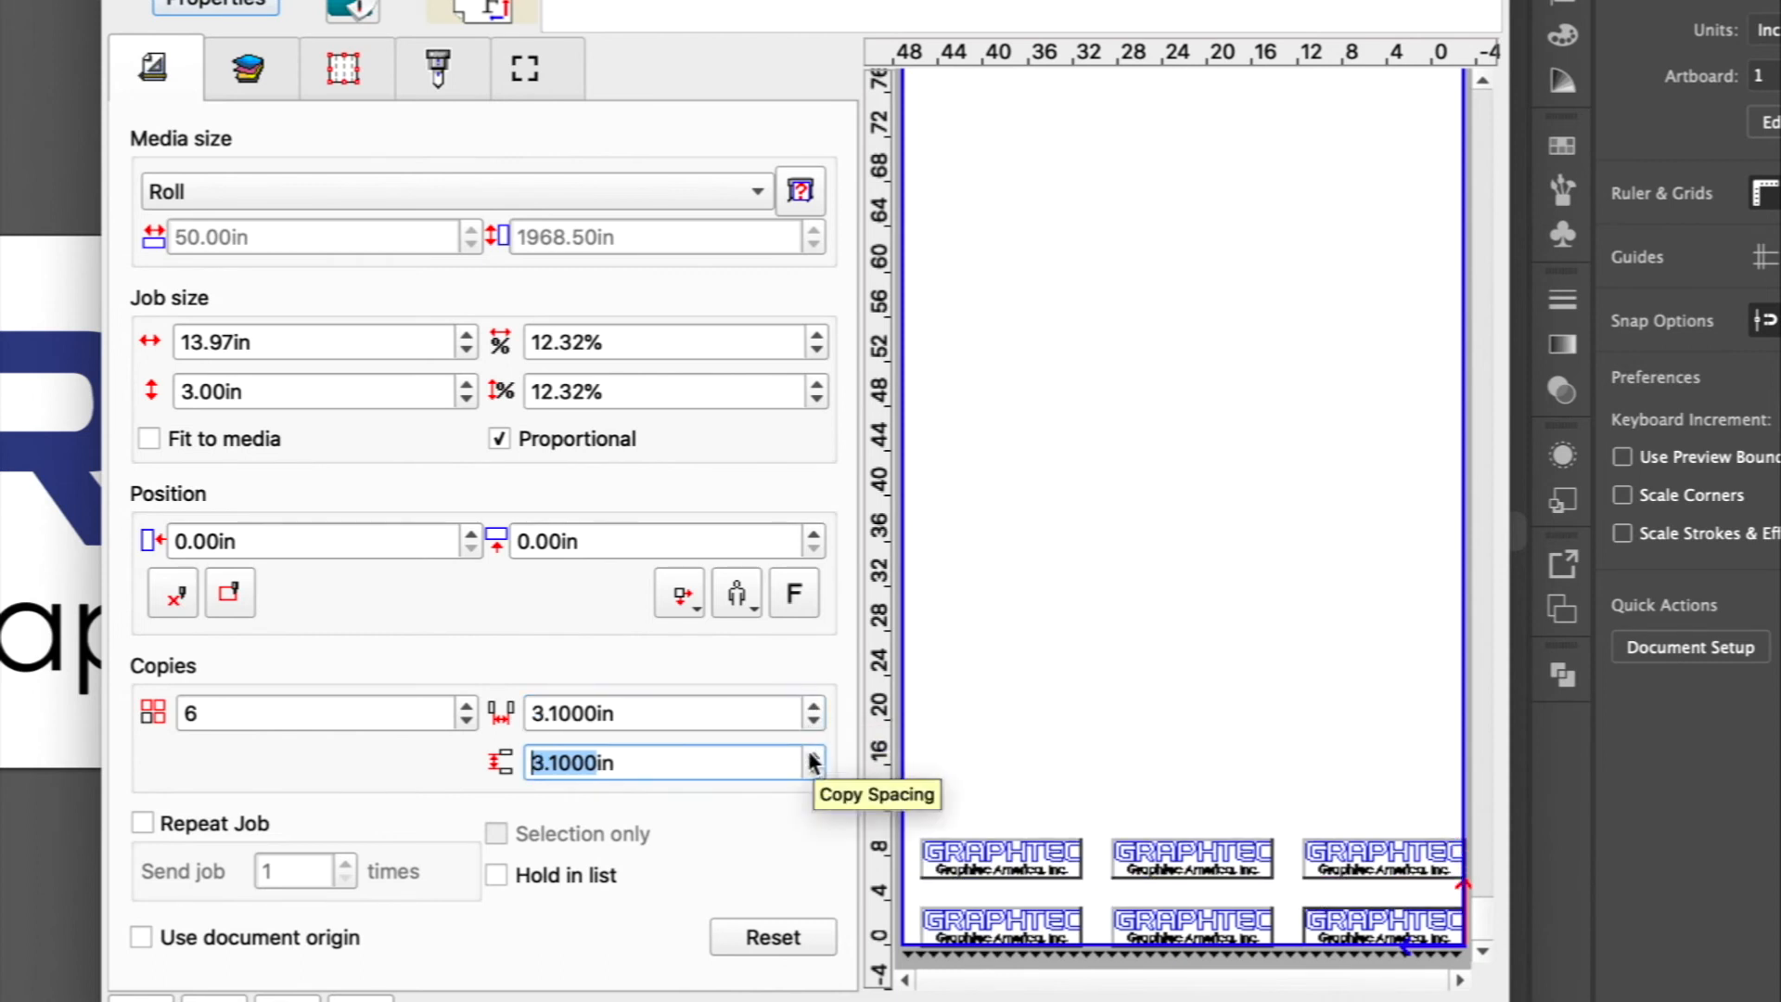
# Step: Reset the job settings to their defaults and close the Cut/Plot window
pyautogui.click(757, 939)
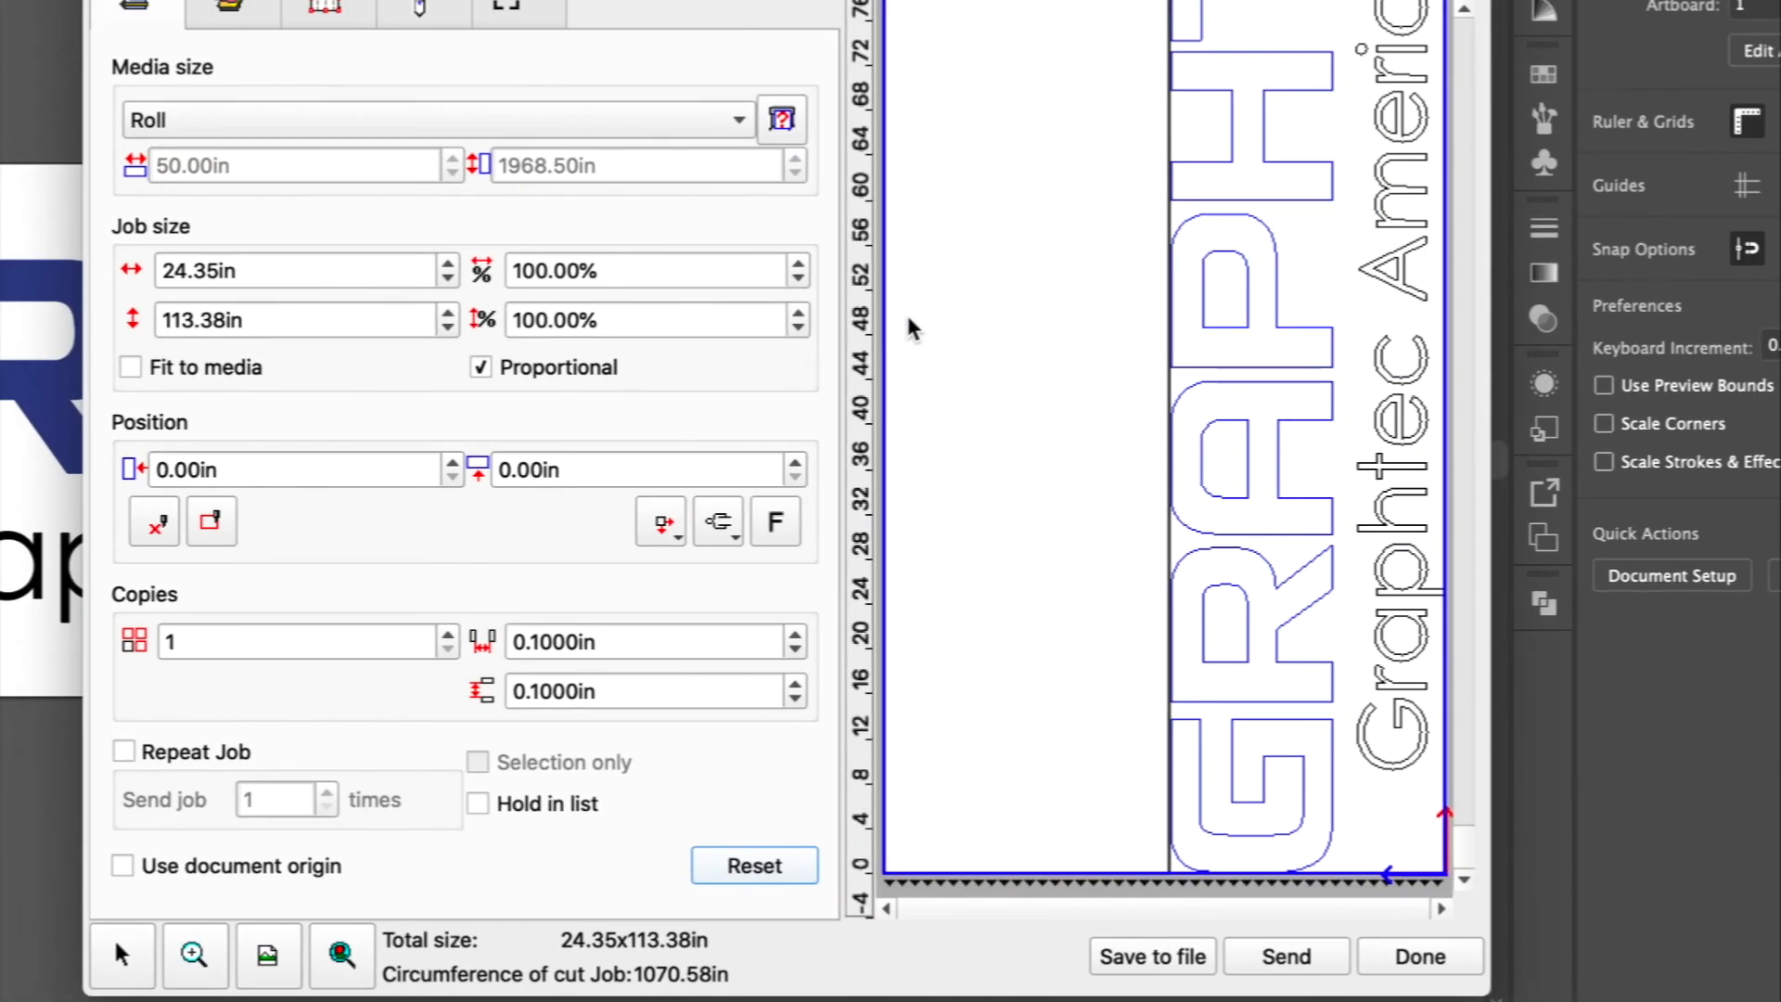
pyautogui.click(1426, 957)
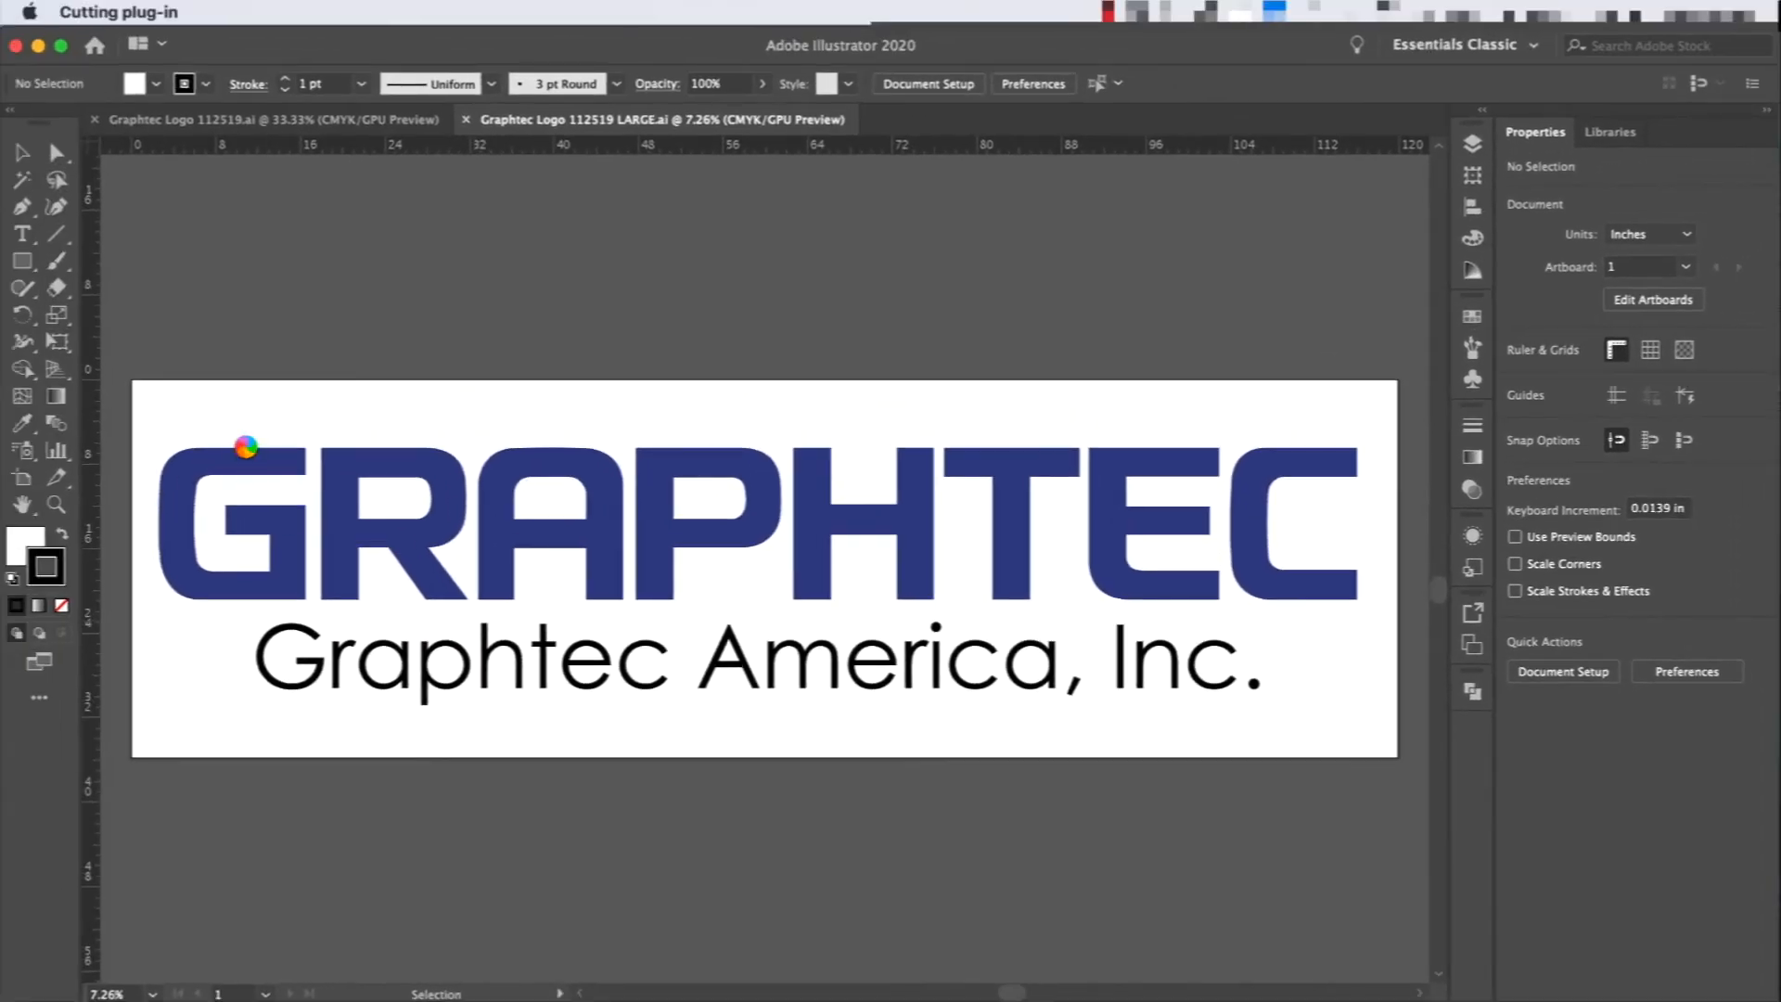
# Step: Select only the blue letter G of the large logo and open the Cutting Master 4 Cut/Plot window for it
pyautogui.click(263, 476)
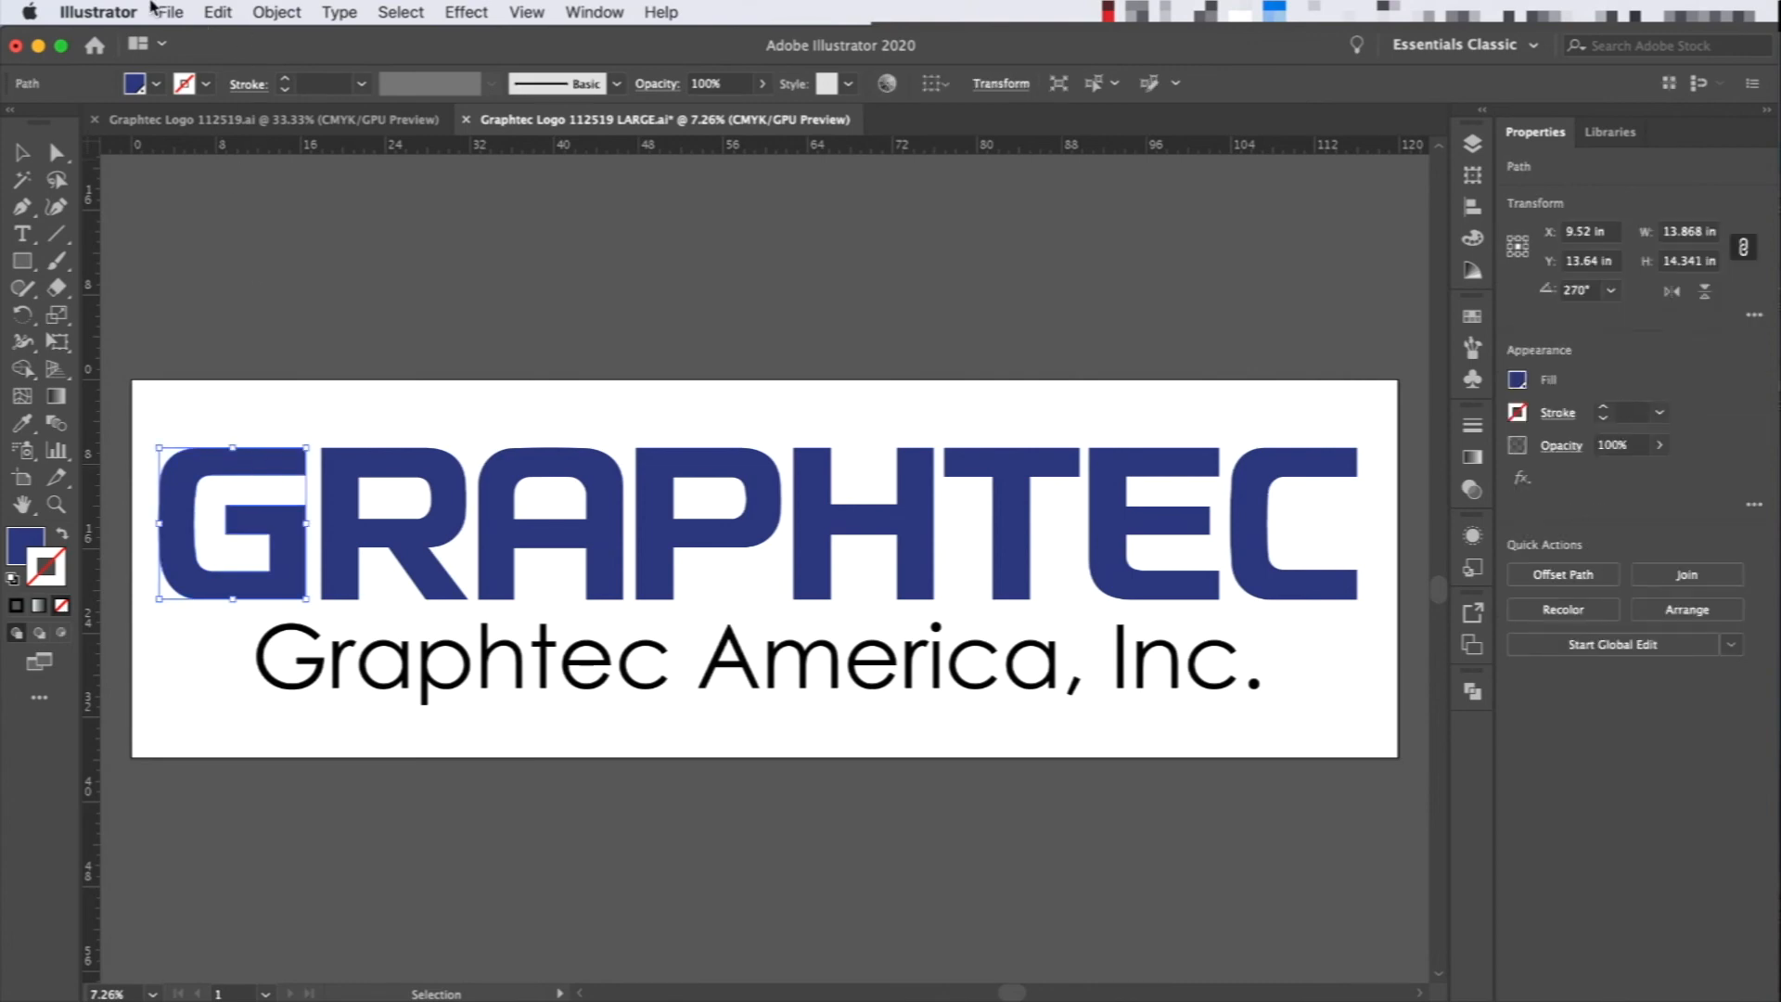
pyautogui.click(169, 12)
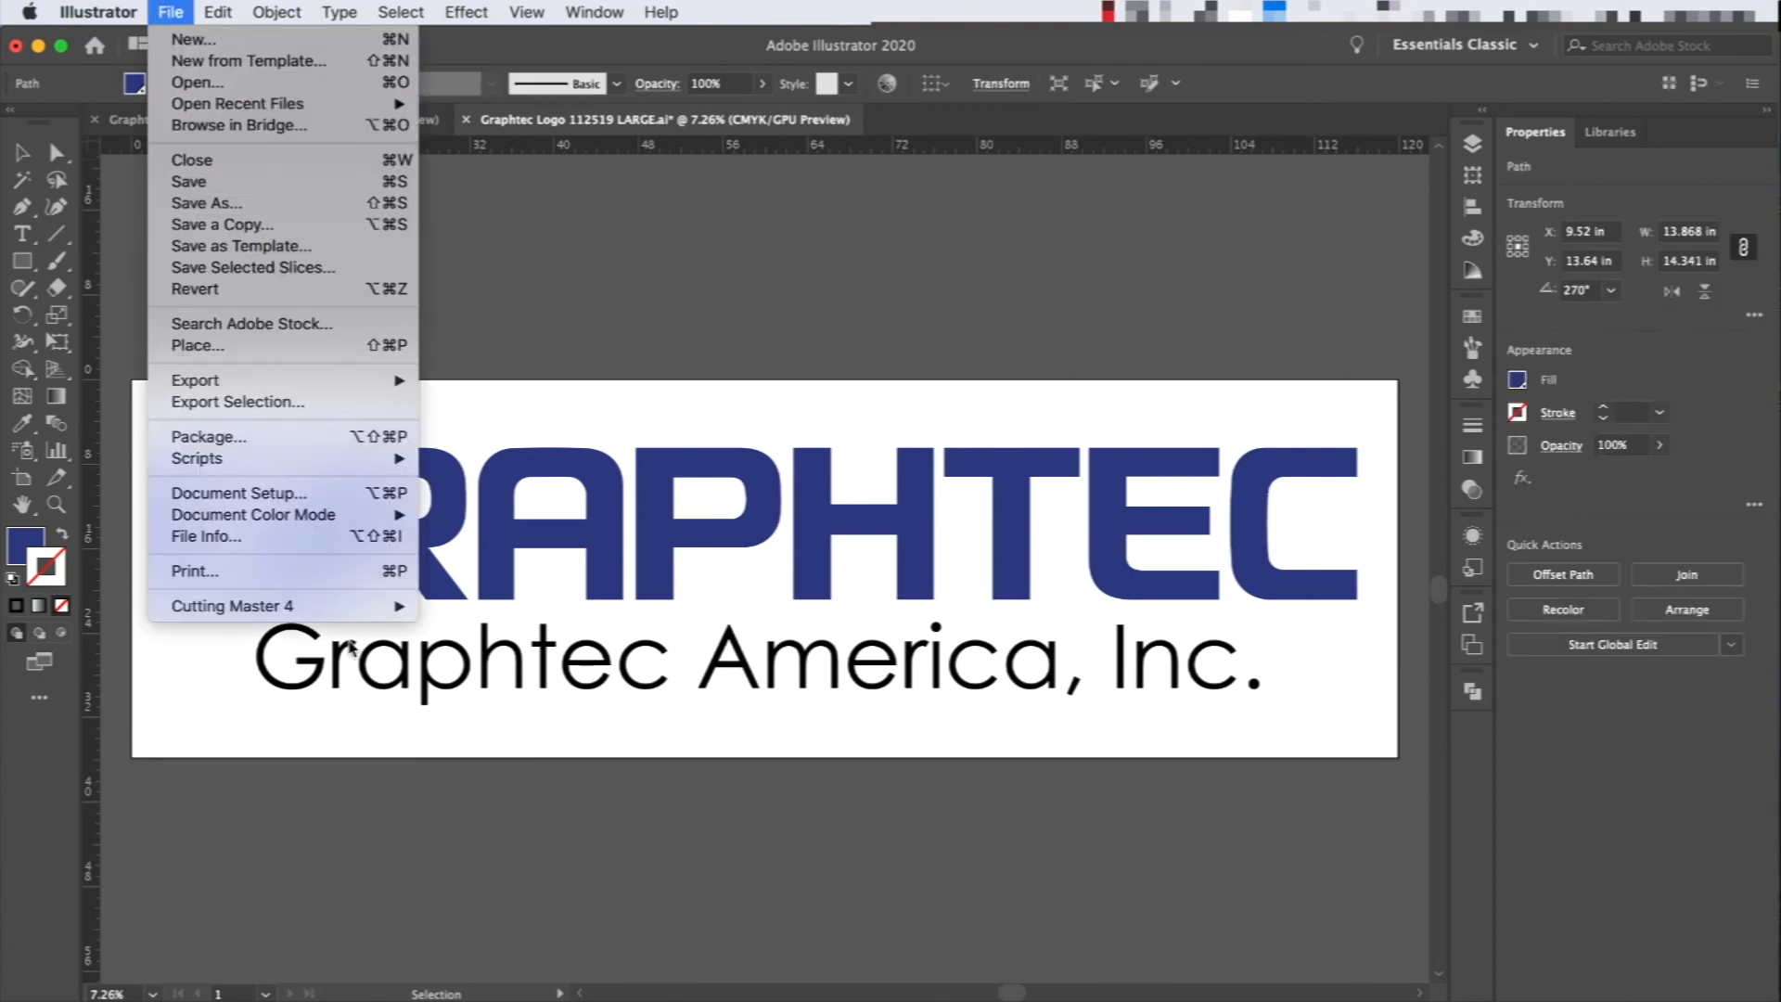
pyautogui.moveTo(397, 610)
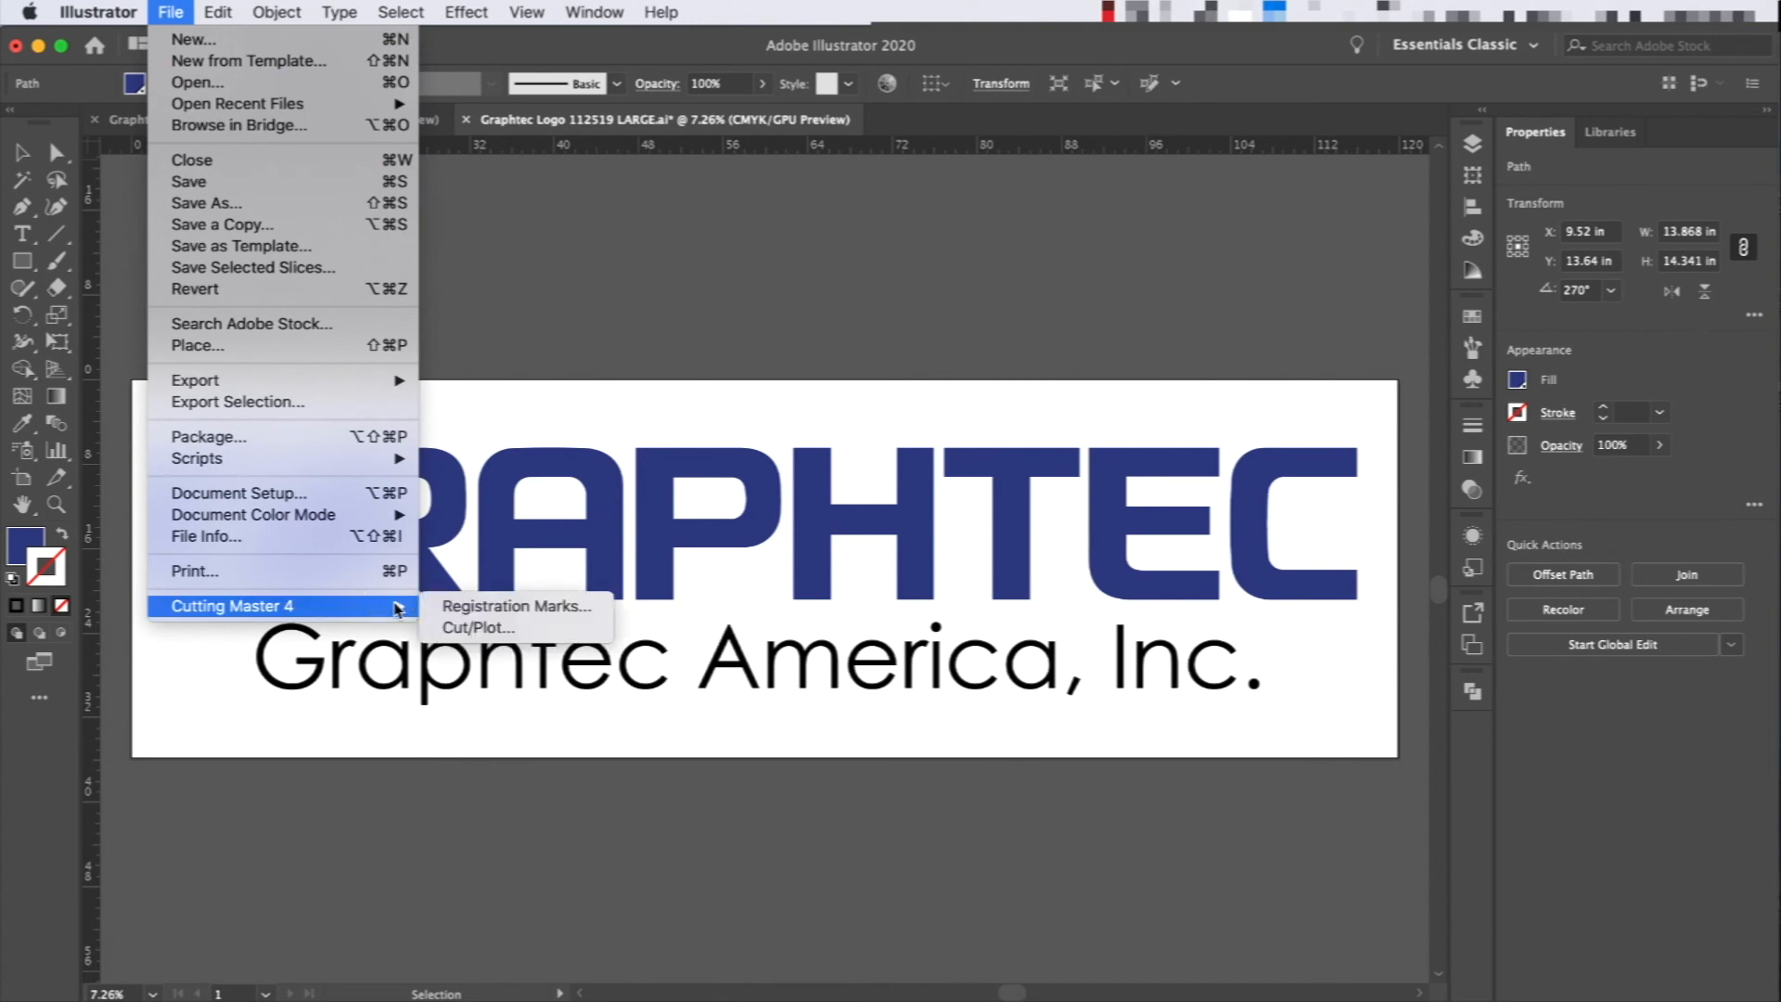
pyautogui.click(470, 631)
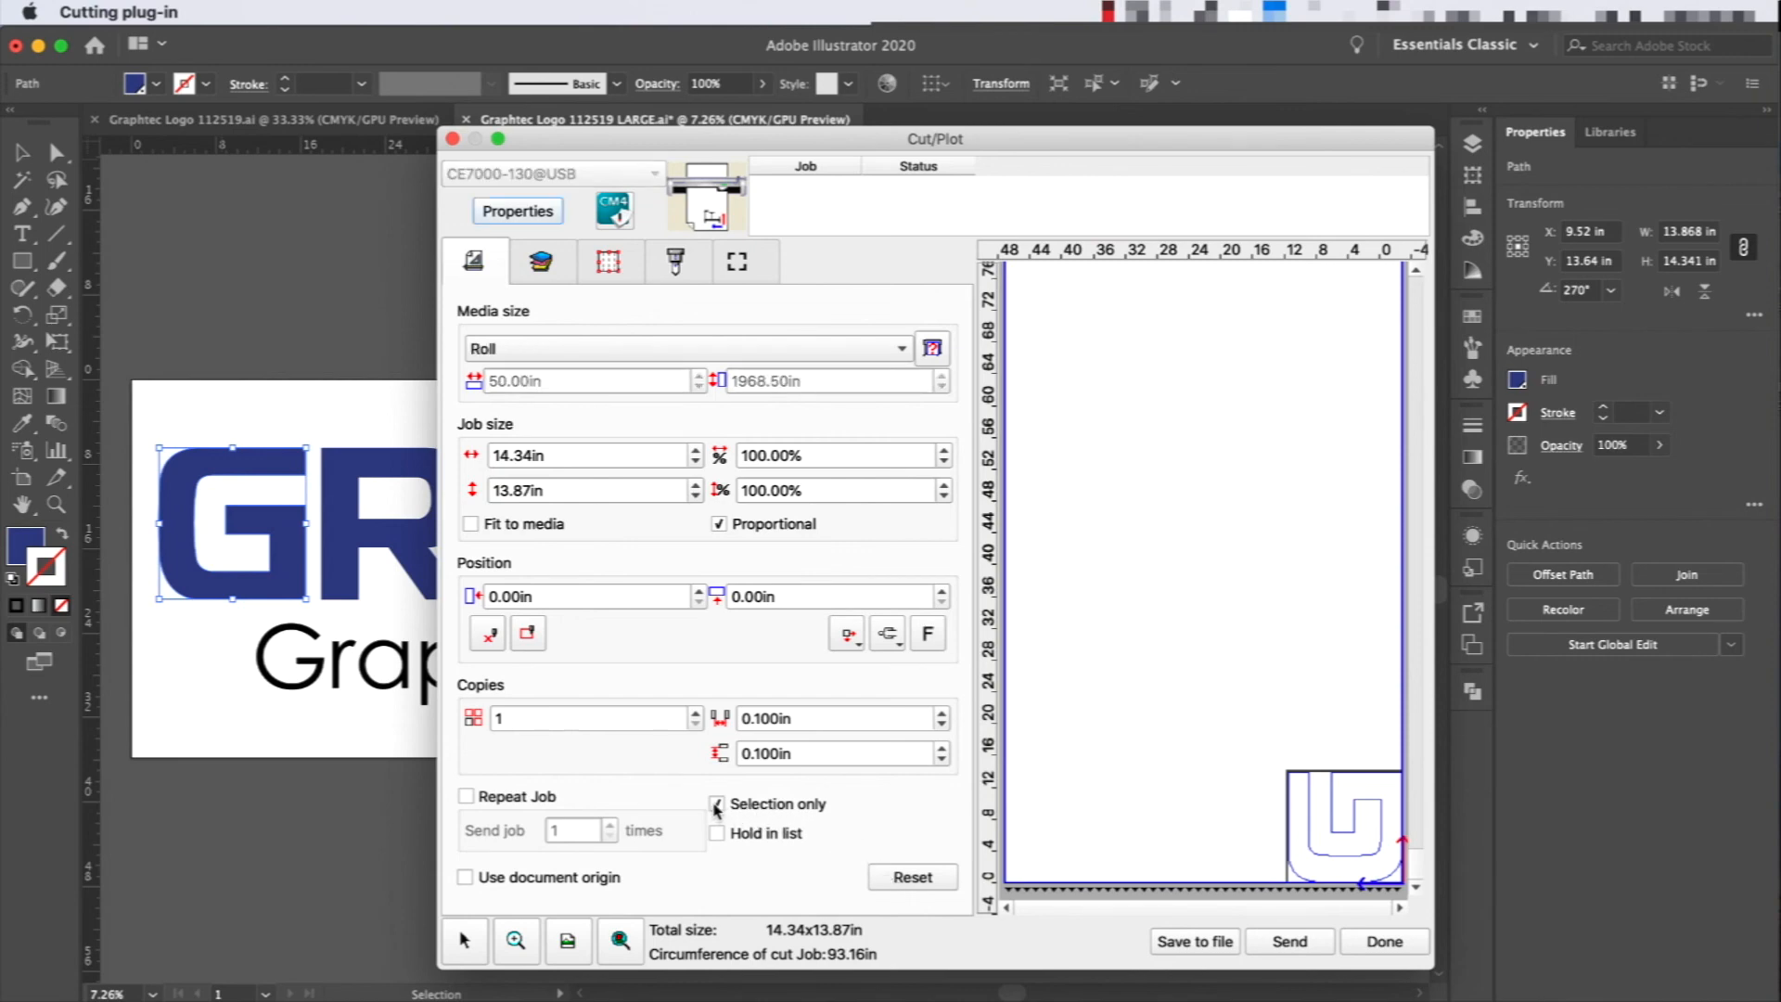
# Step: Turn off Selection only to include the whole logo, and switch Hold in list on and off again
pyautogui.click(717, 804)
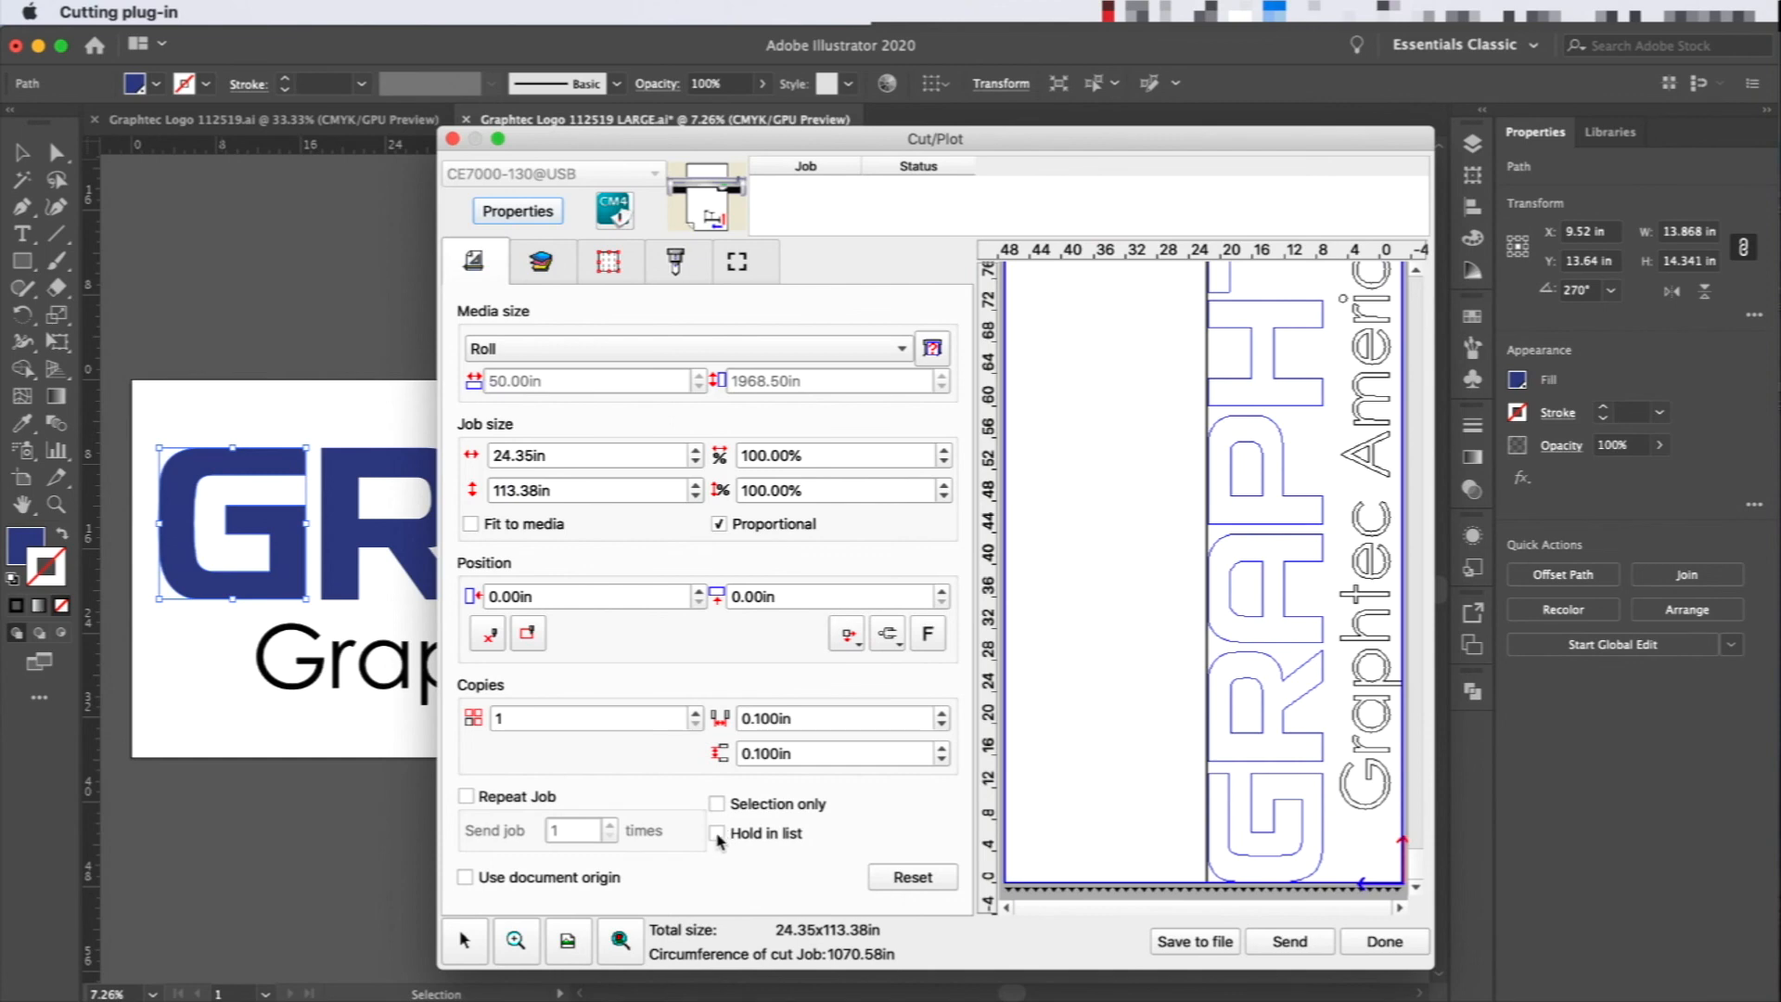
pyautogui.click(718, 835)
pyautogui.click(718, 835)
# Step: Preview the full length of the job, fit the media width, magnify the area around the letter G and return to the media view
pyautogui.click(622, 943)
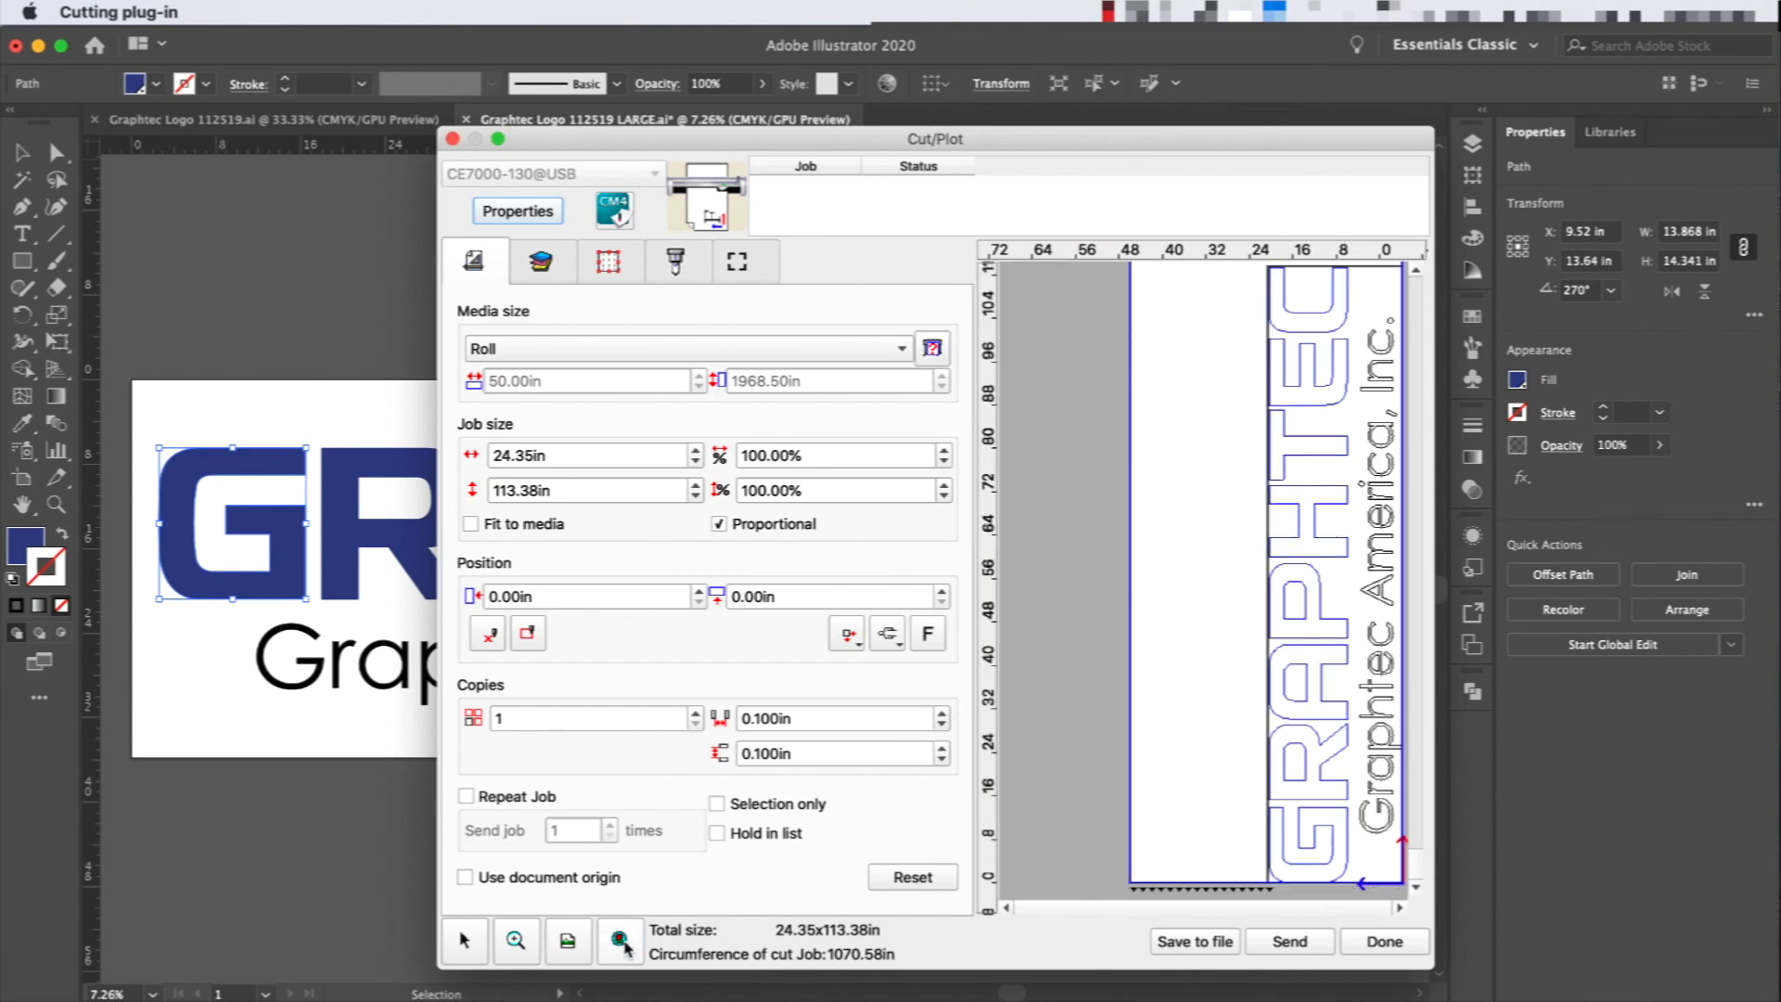
pyautogui.click(567, 942)
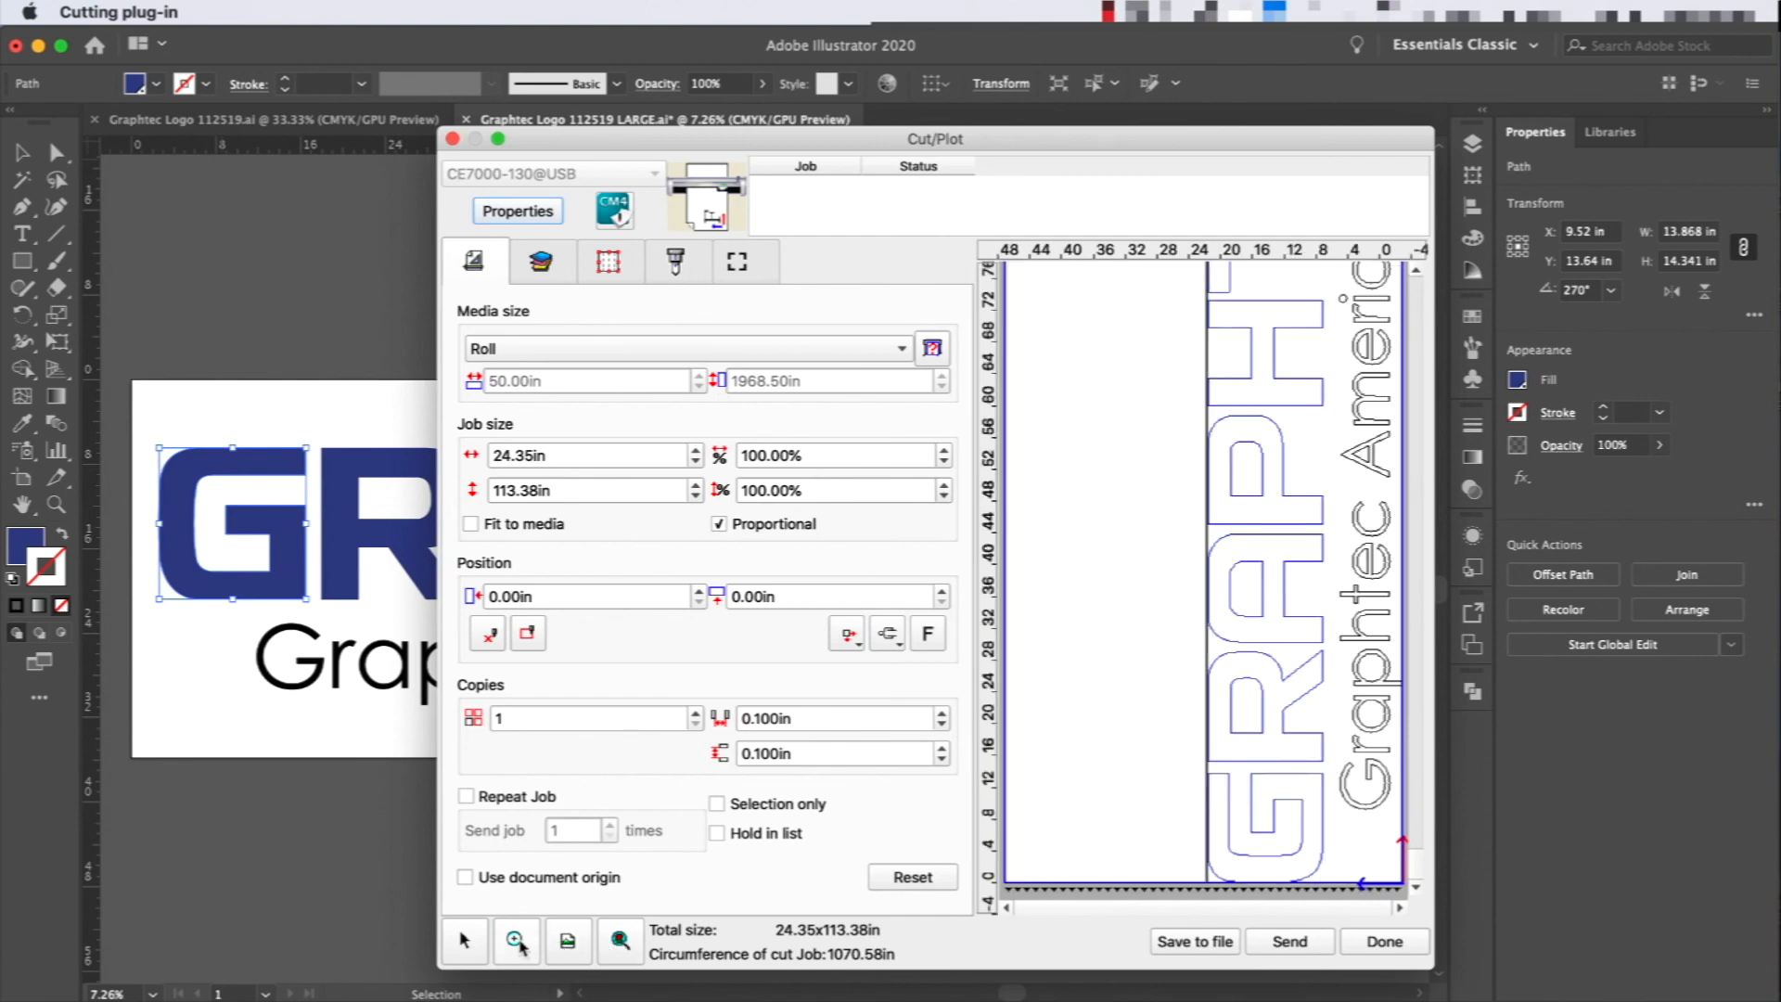
pyautogui.moveTo(1154, 742); pyautogui.dragTo(1348, 874)
pyautogui.click(576, 935)
# Step: Enable Hold in list and send the logo job to Cutting Master 4
pyautogui.click(717, 833)
pyautogui.click(1306, 943)
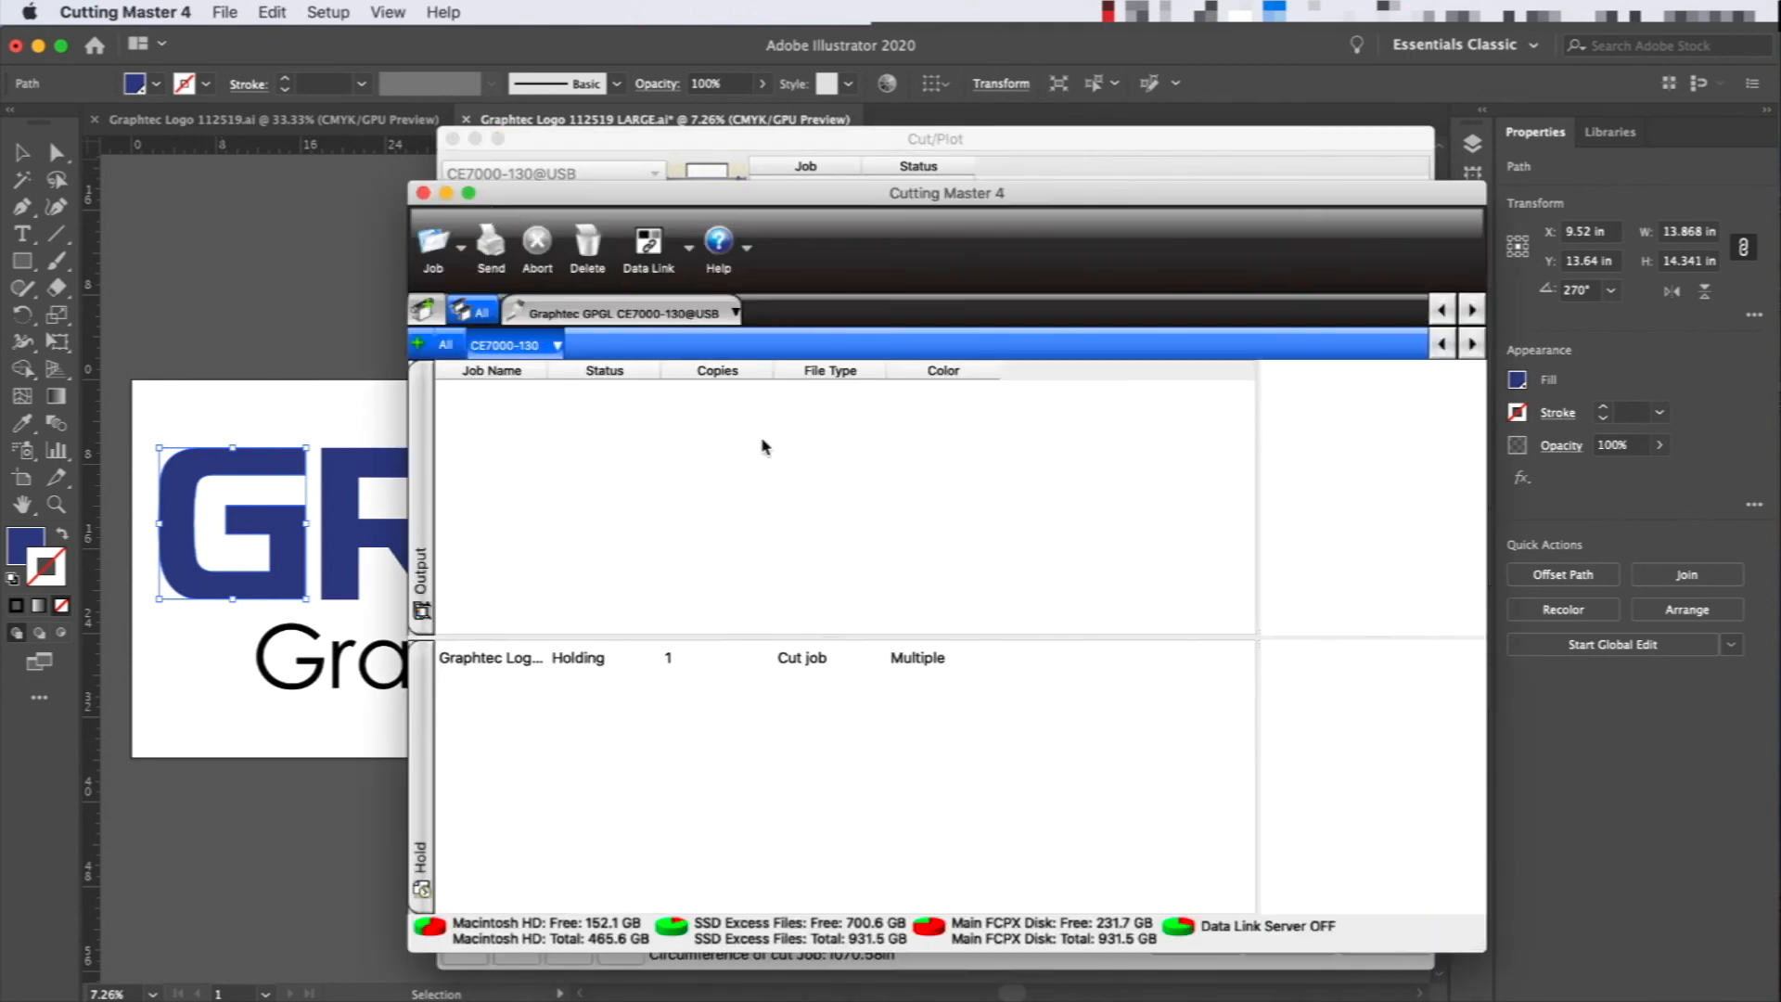
# Step: Send the held logo job from the Cutting Master 4 hold list to the cutter and return to the Cut/Plot window
pyautogui.click(575, 662)
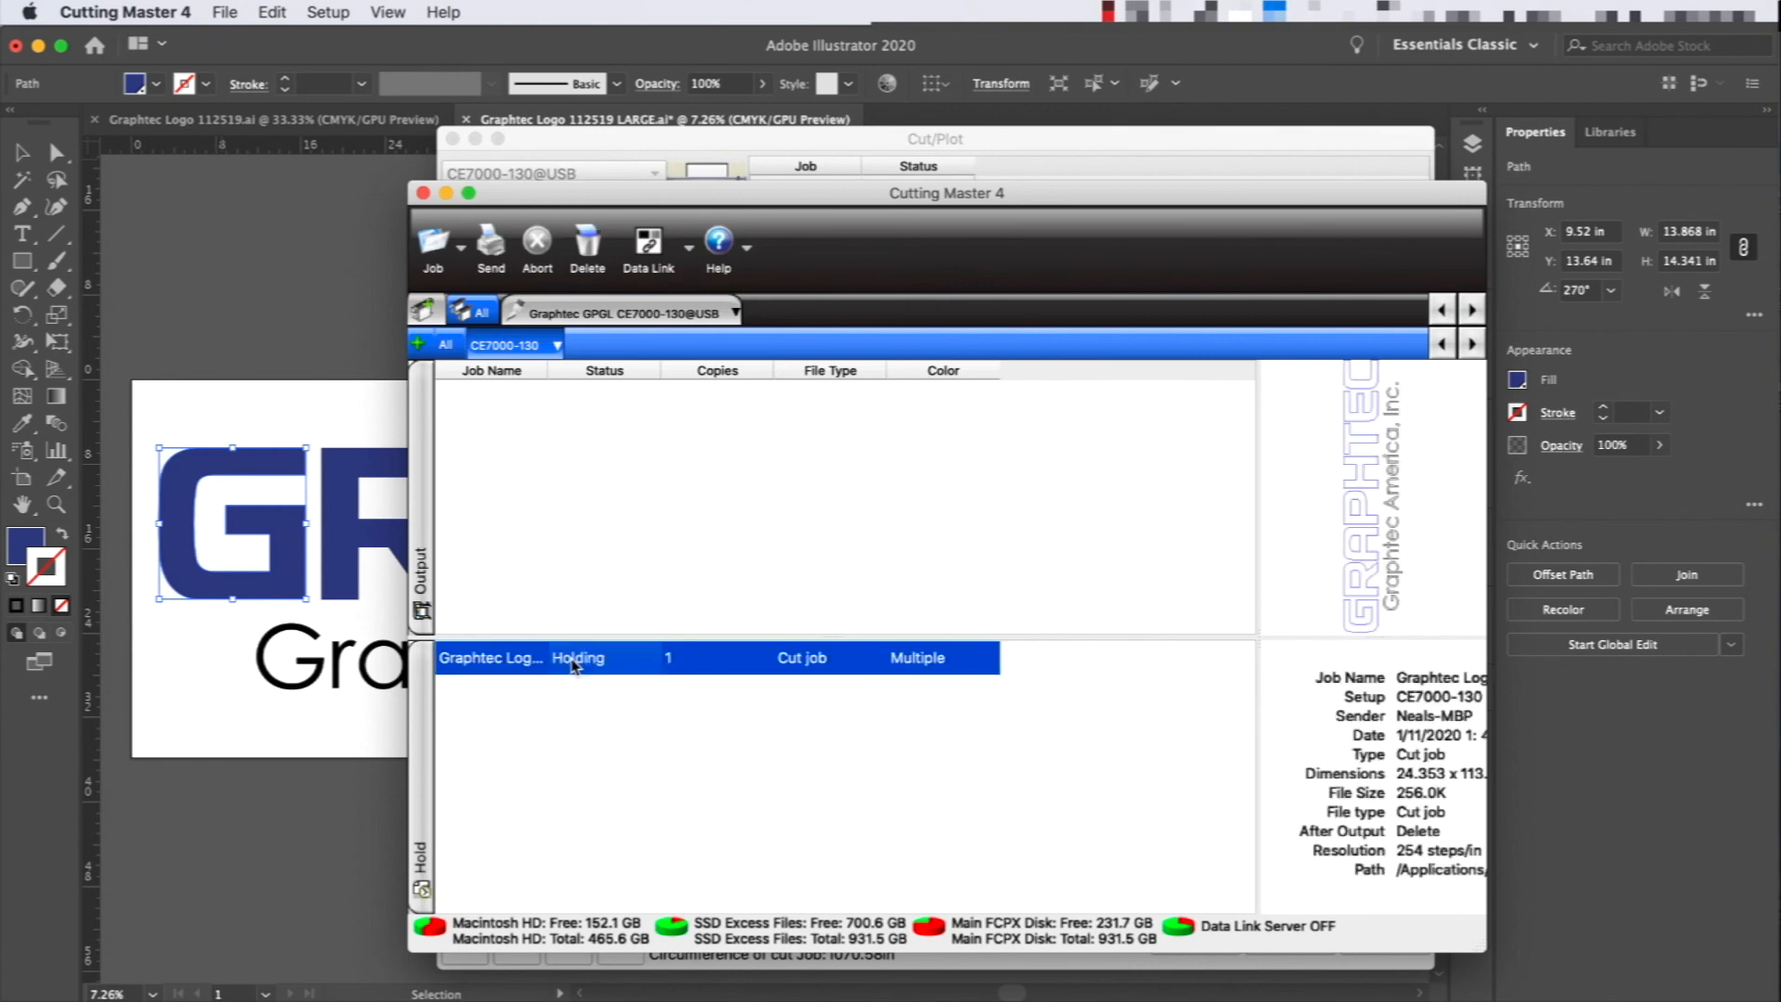
pyautogui.click(587, 247)
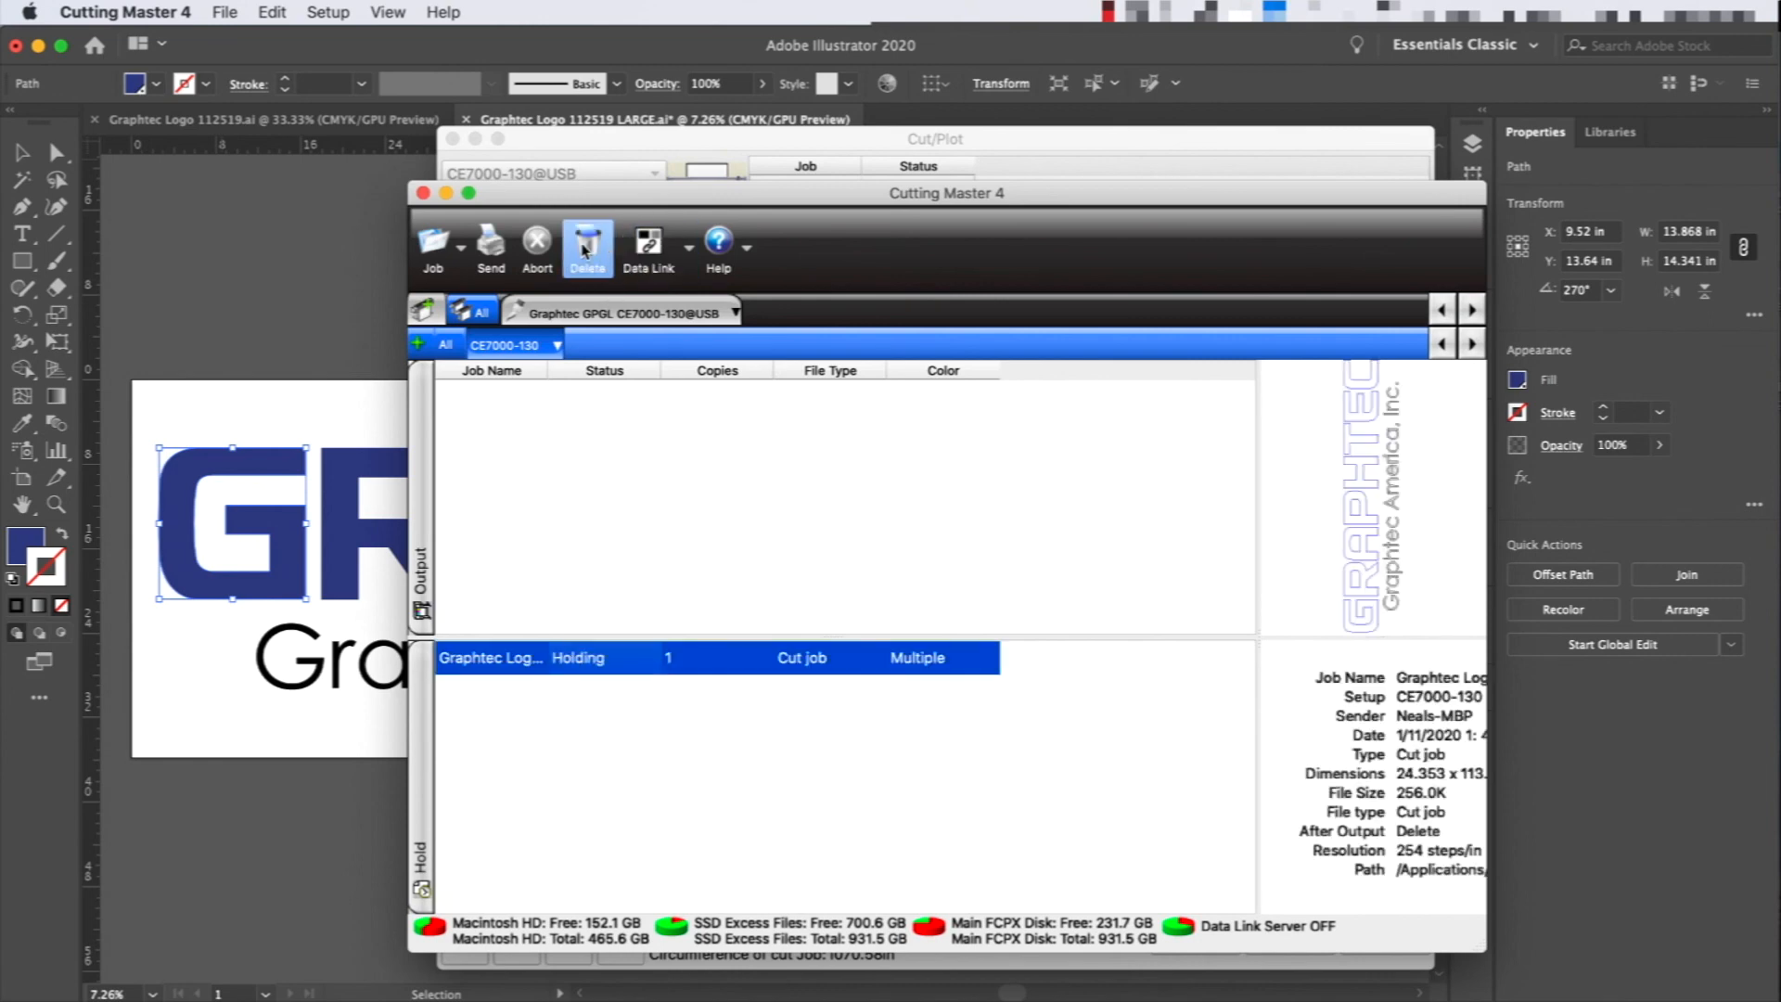
pyautogui.click(492, 248)
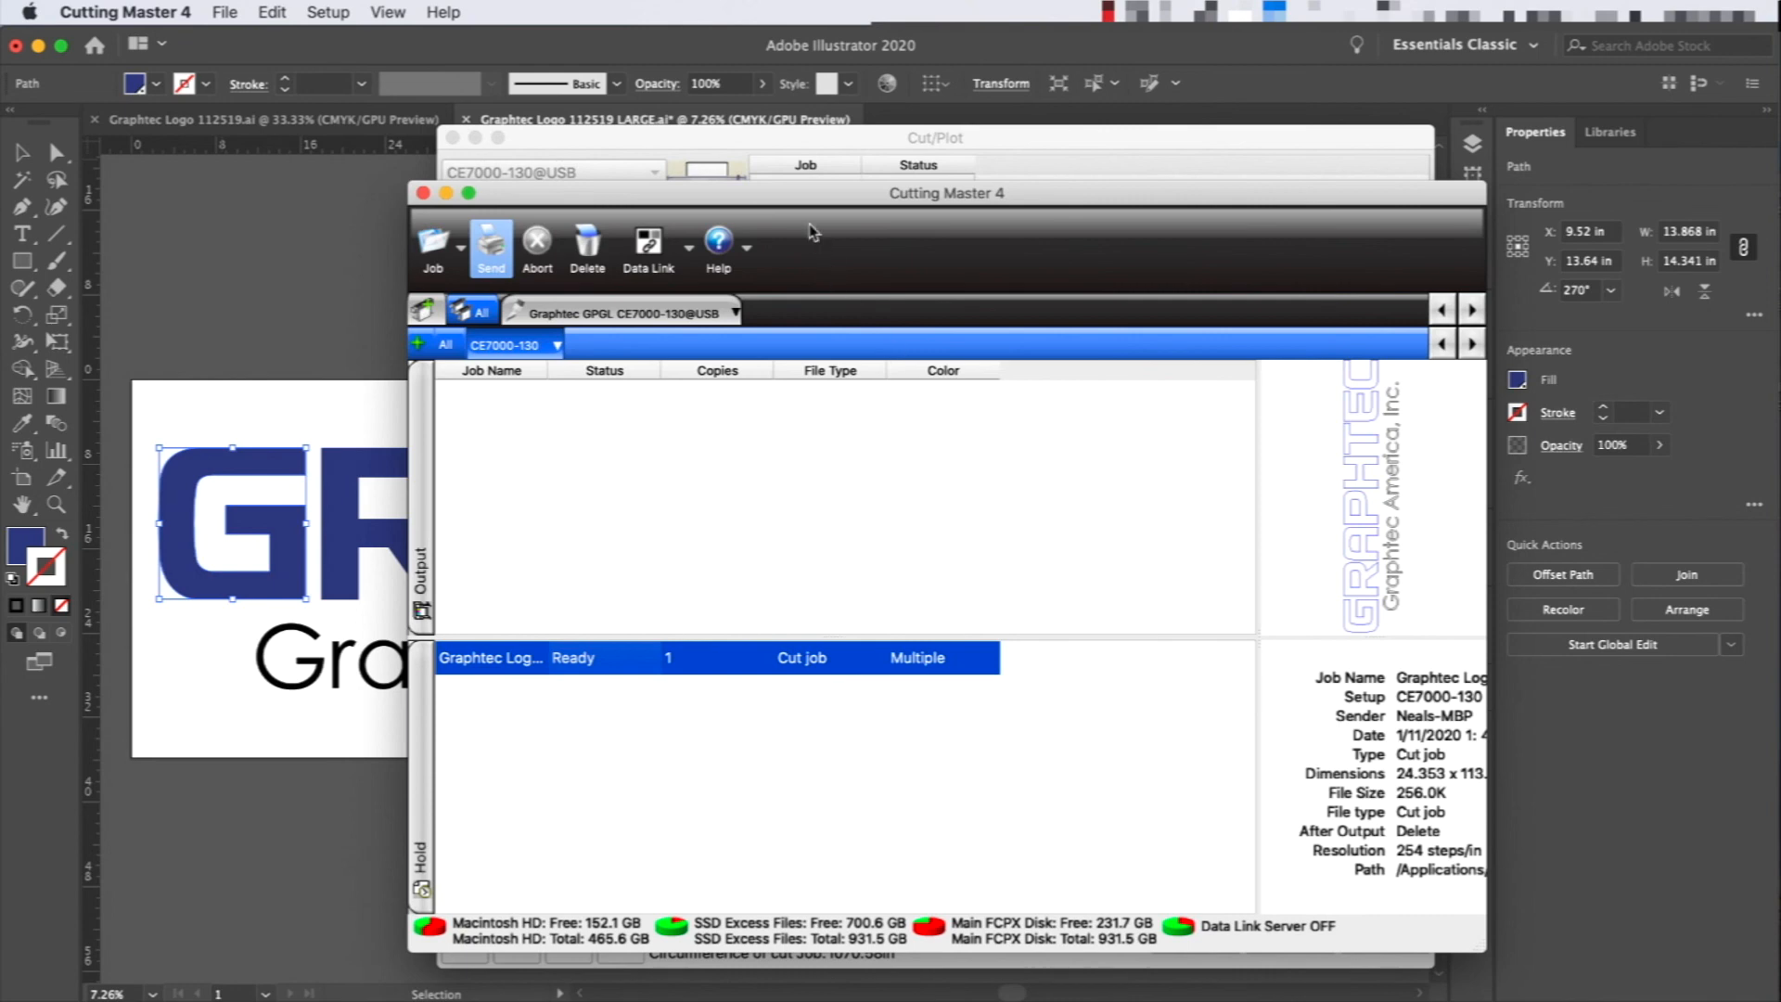
pyautogui.click(716, 133)
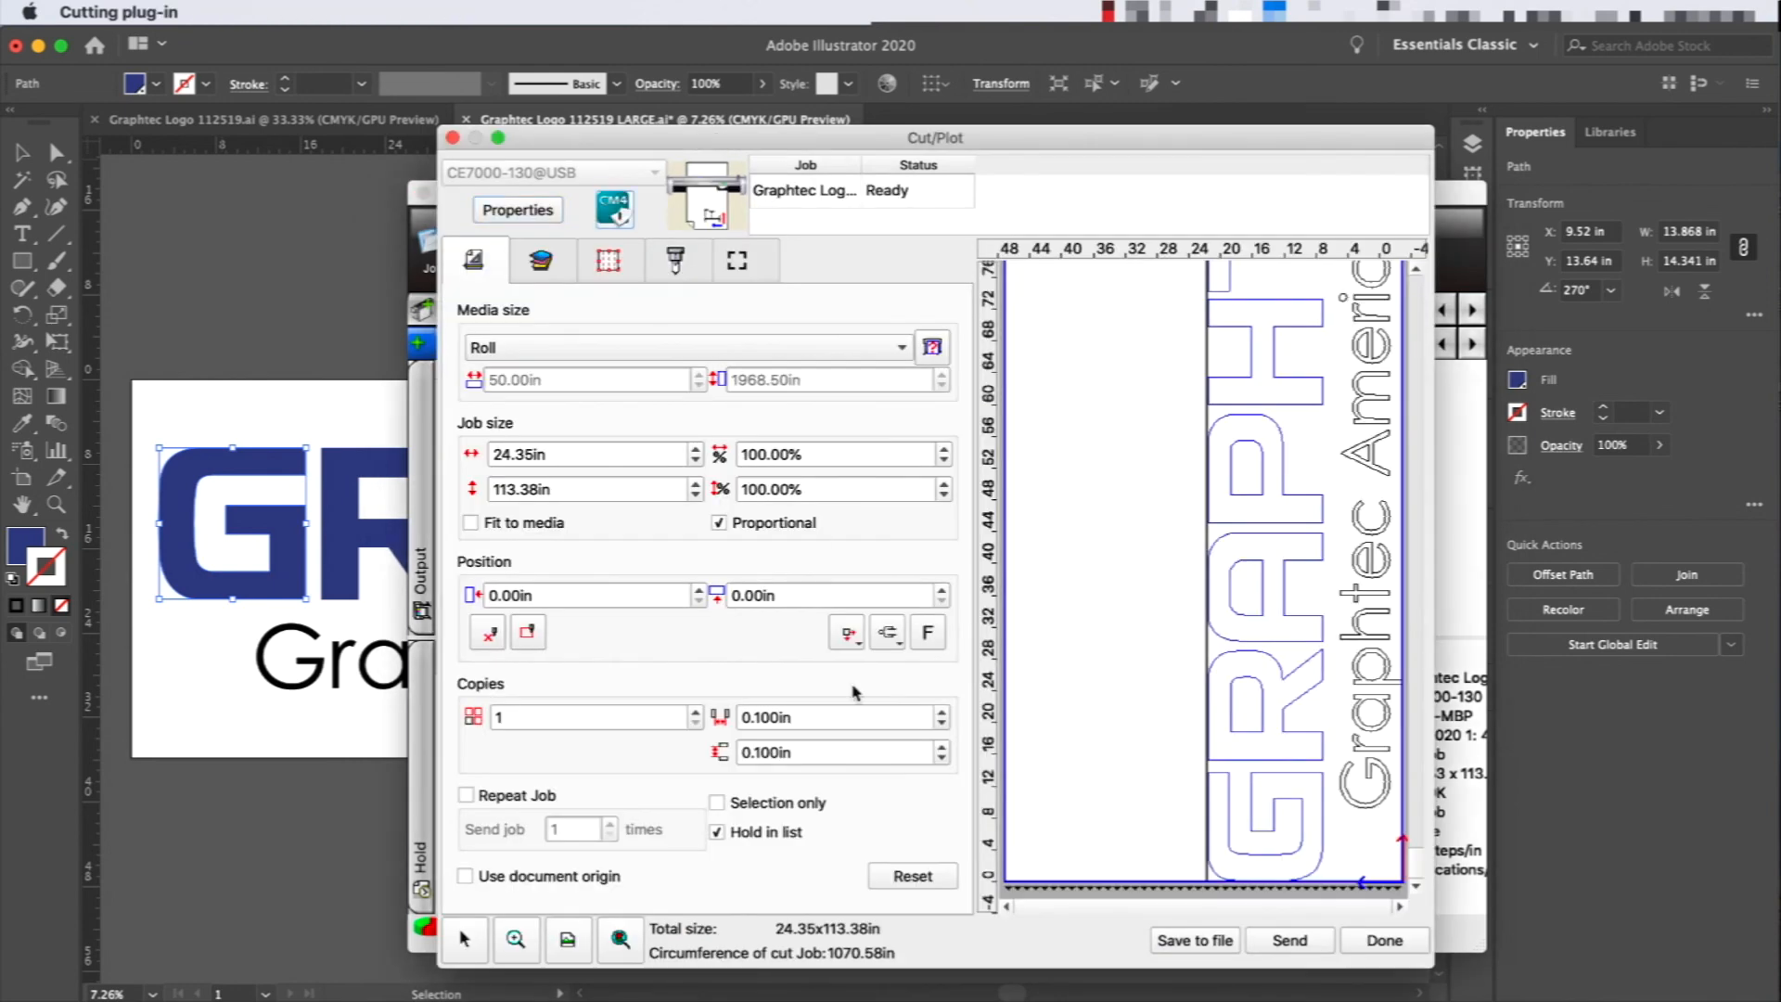